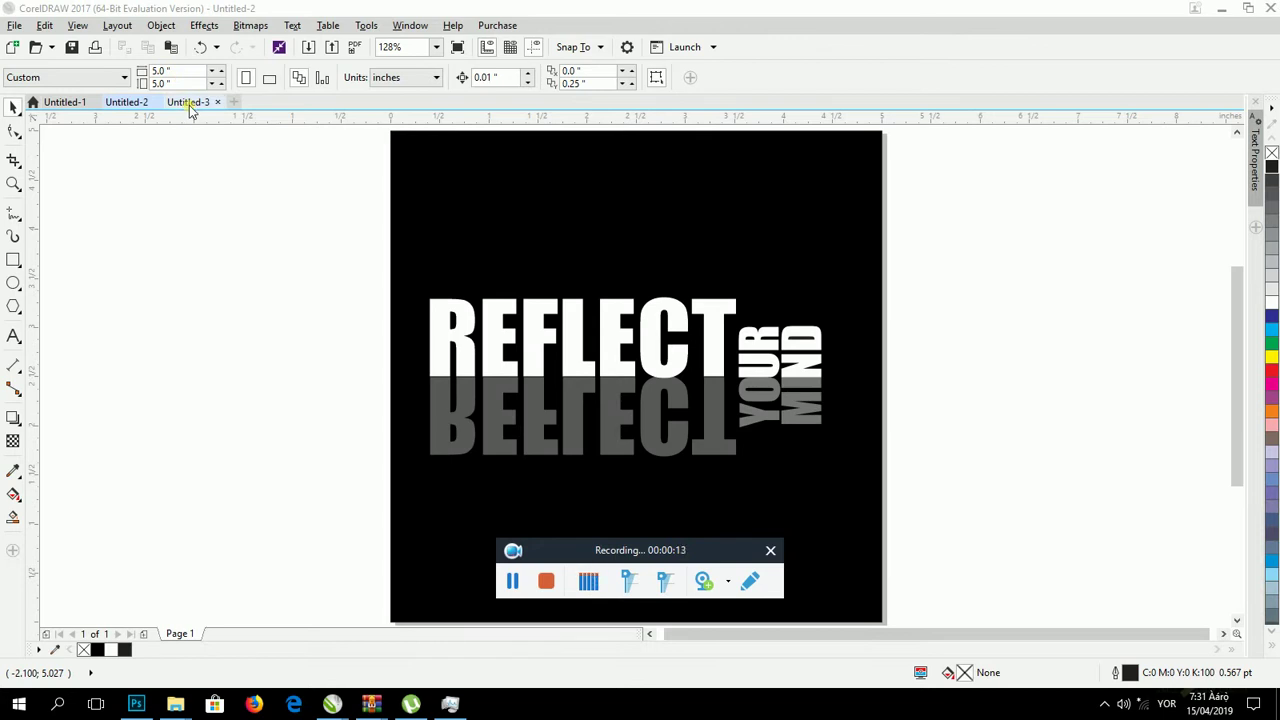
# - Switch to the blank Untitled-3 document
pyautogui.click(189, 103)
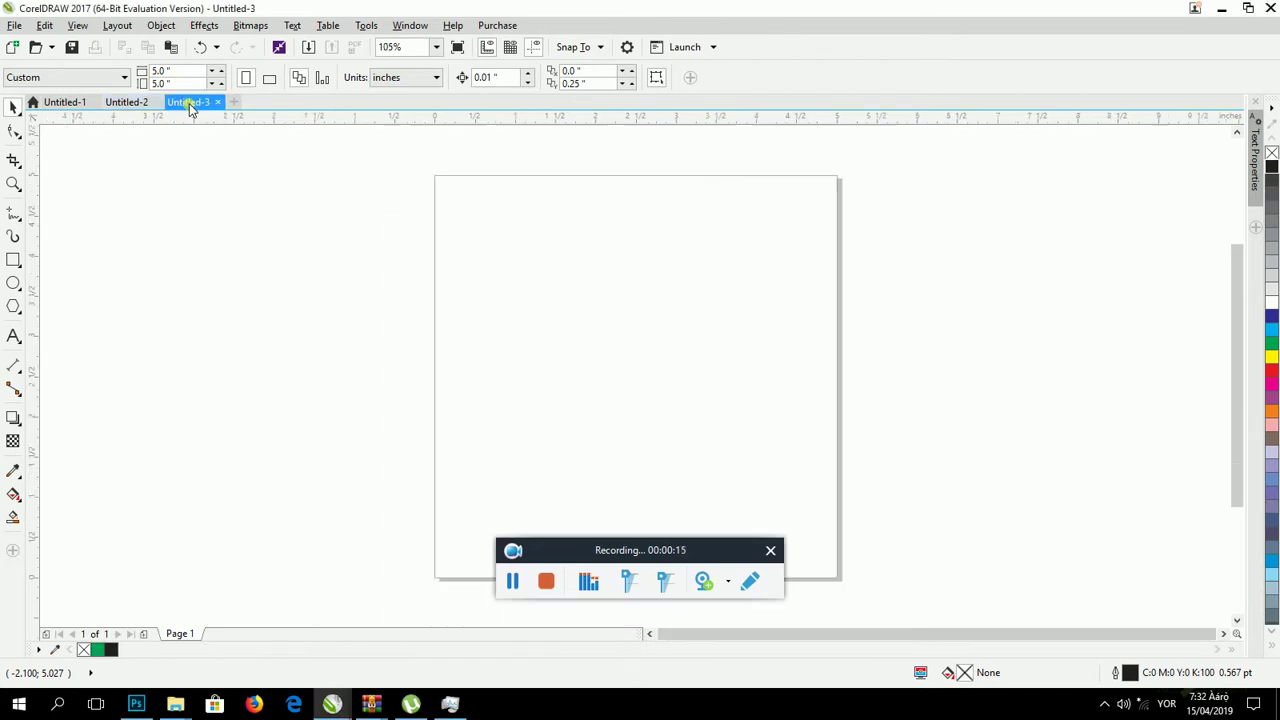
pyautogui.moveTo(643, 548); pyautogui.dragTo(727, 704)
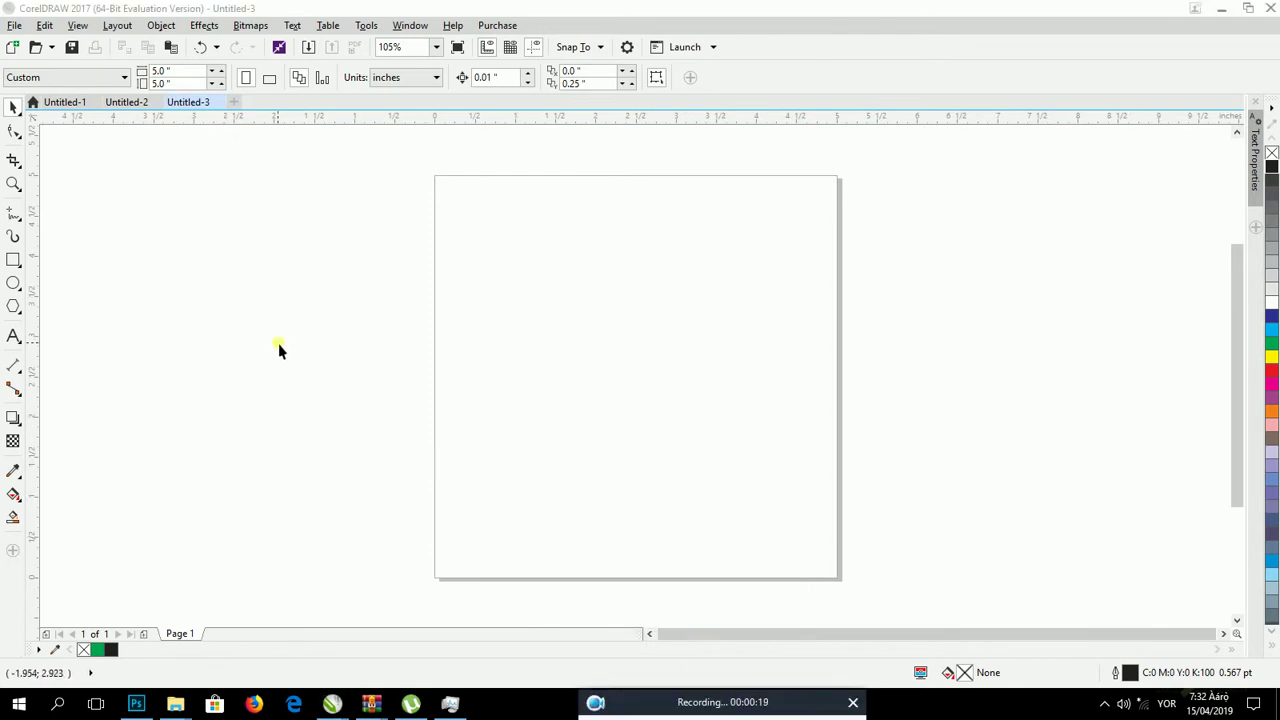
pyautogui.click(160, 244)
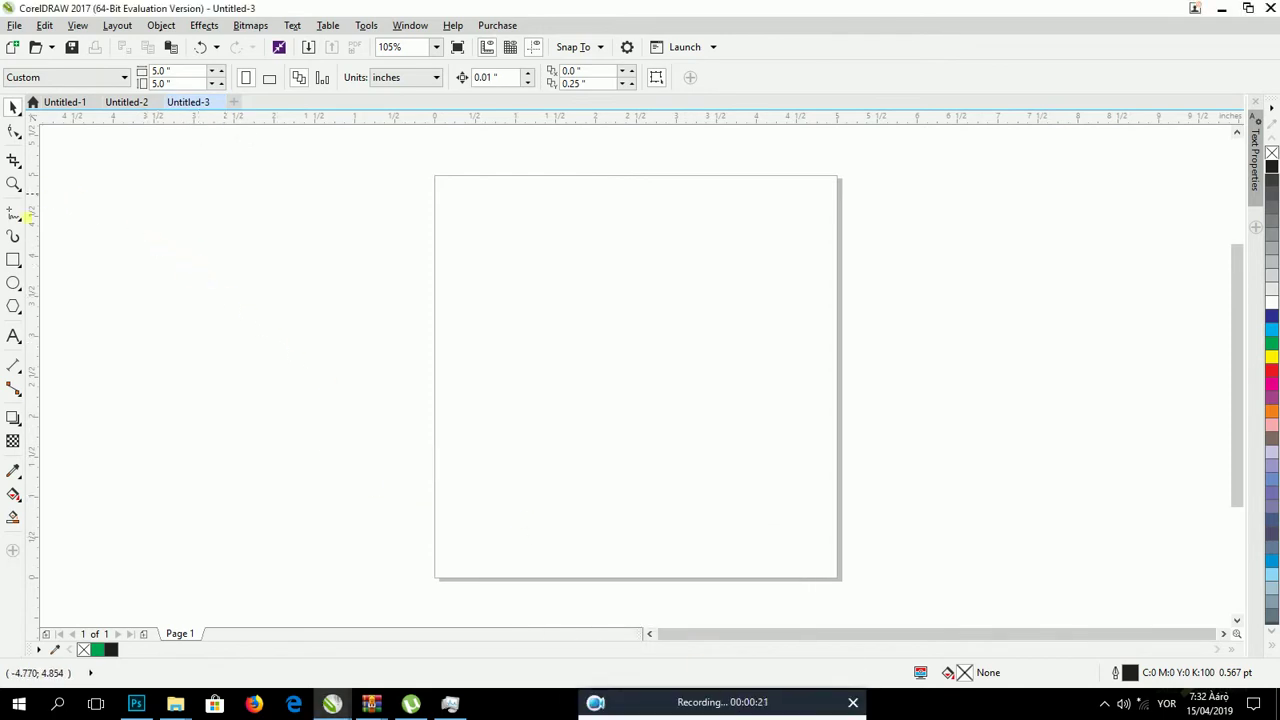
# - Add artistic text beside the page's upper left with "IG logo" on one line and "Whatsapp logo" on the next
pyautogui.click(13, 336)
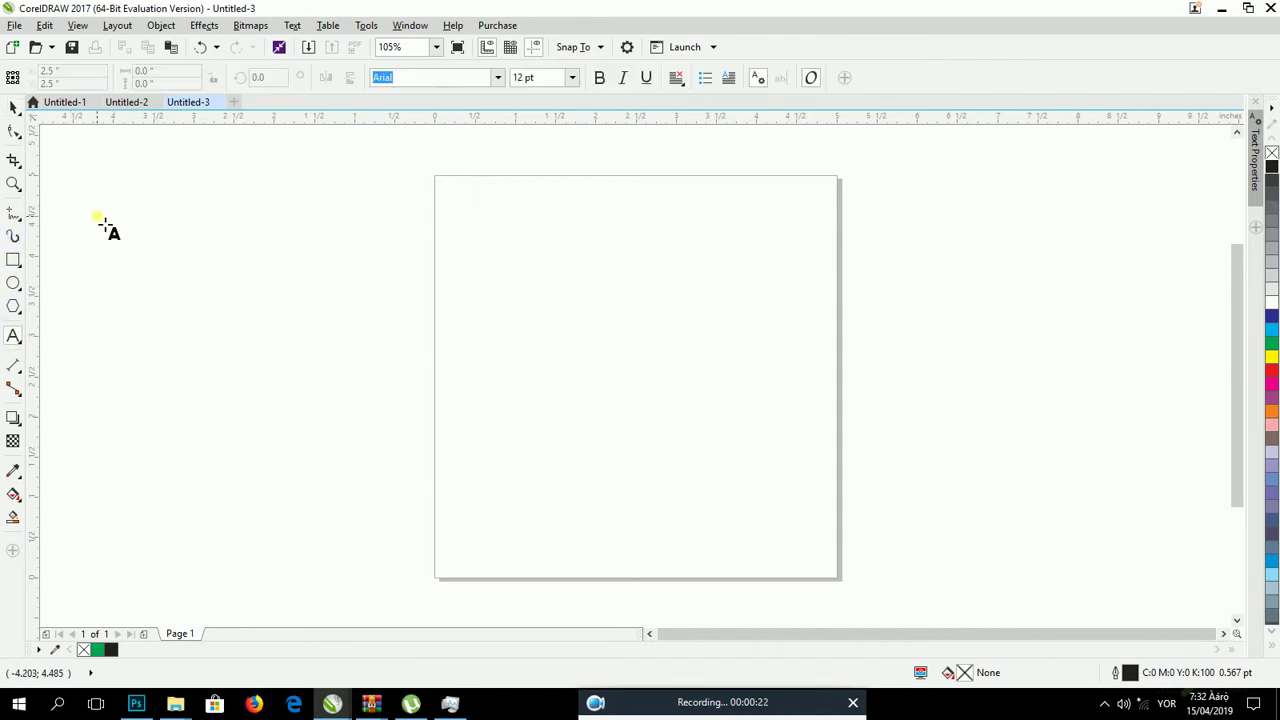
pyautogui.click(104, 224)
pyautogui.write('IG logo4')
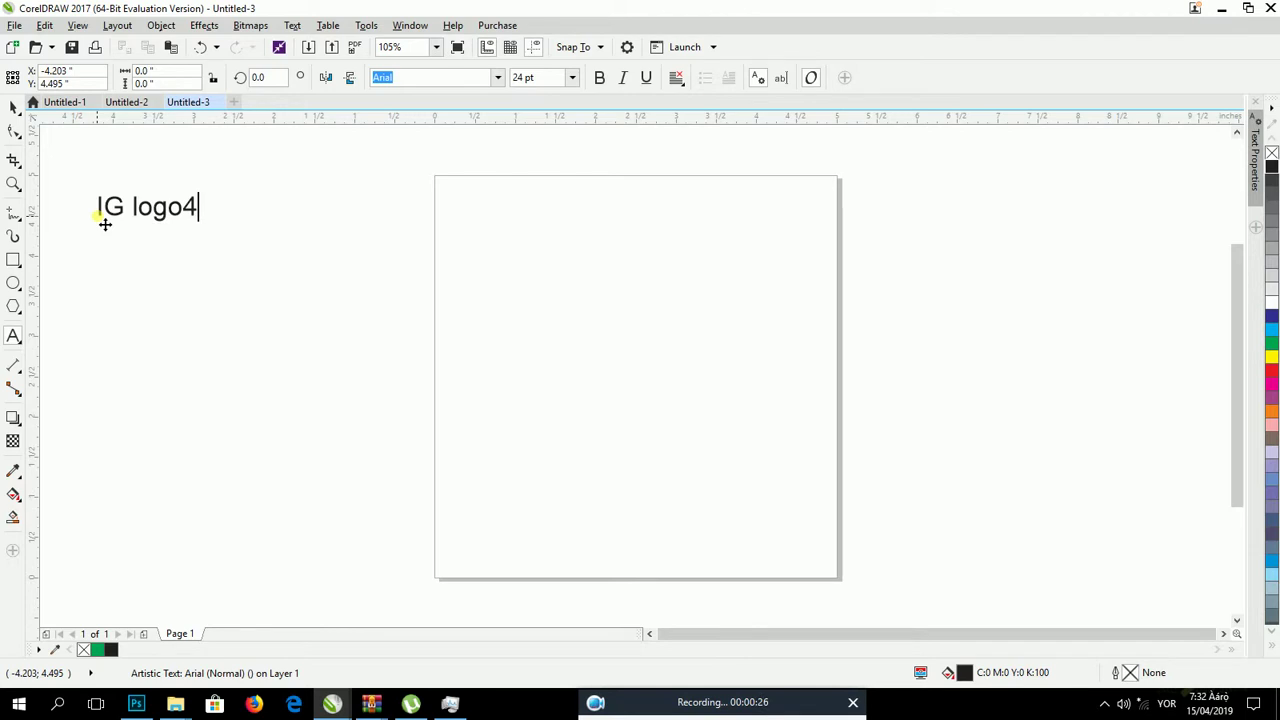
pyautogui.press('BackSpace')
pyautogui.press('Return')
pyautogui.write('E')
pyautogui.press('BackSpace')
pyautogui.write('Whats')
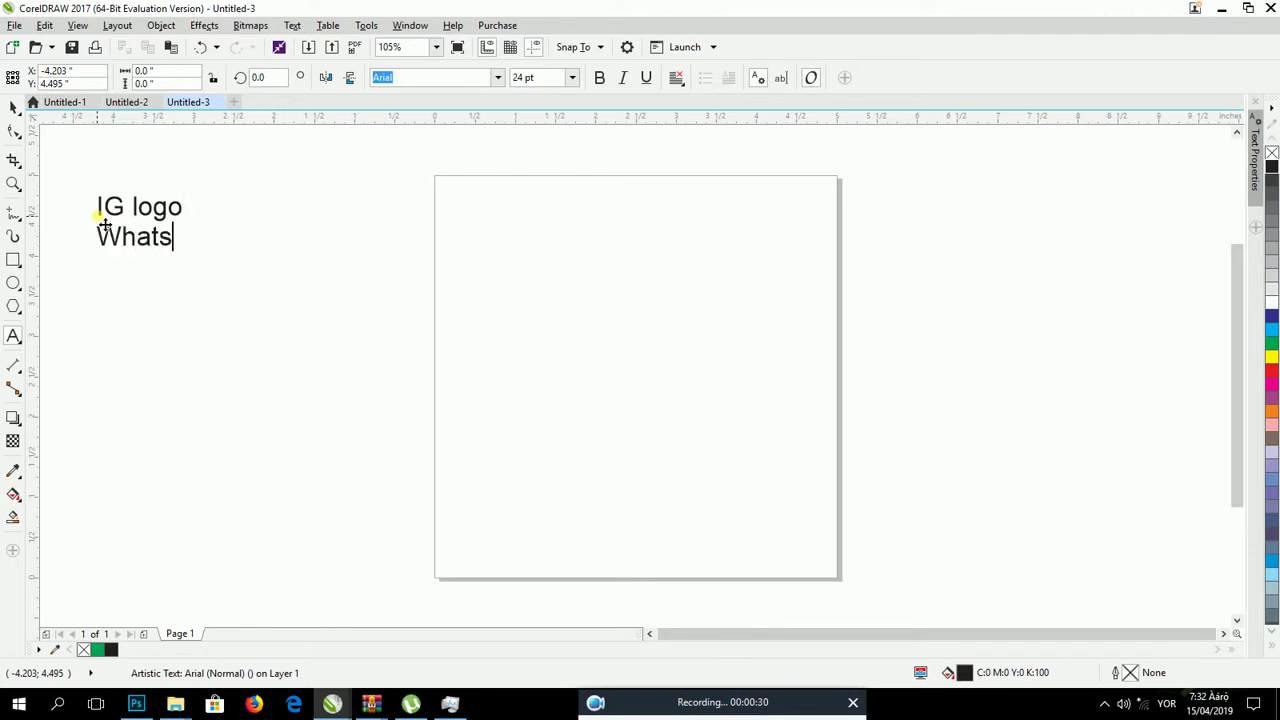
pyautogui.write('app logo')
pyautogui.press('Return')
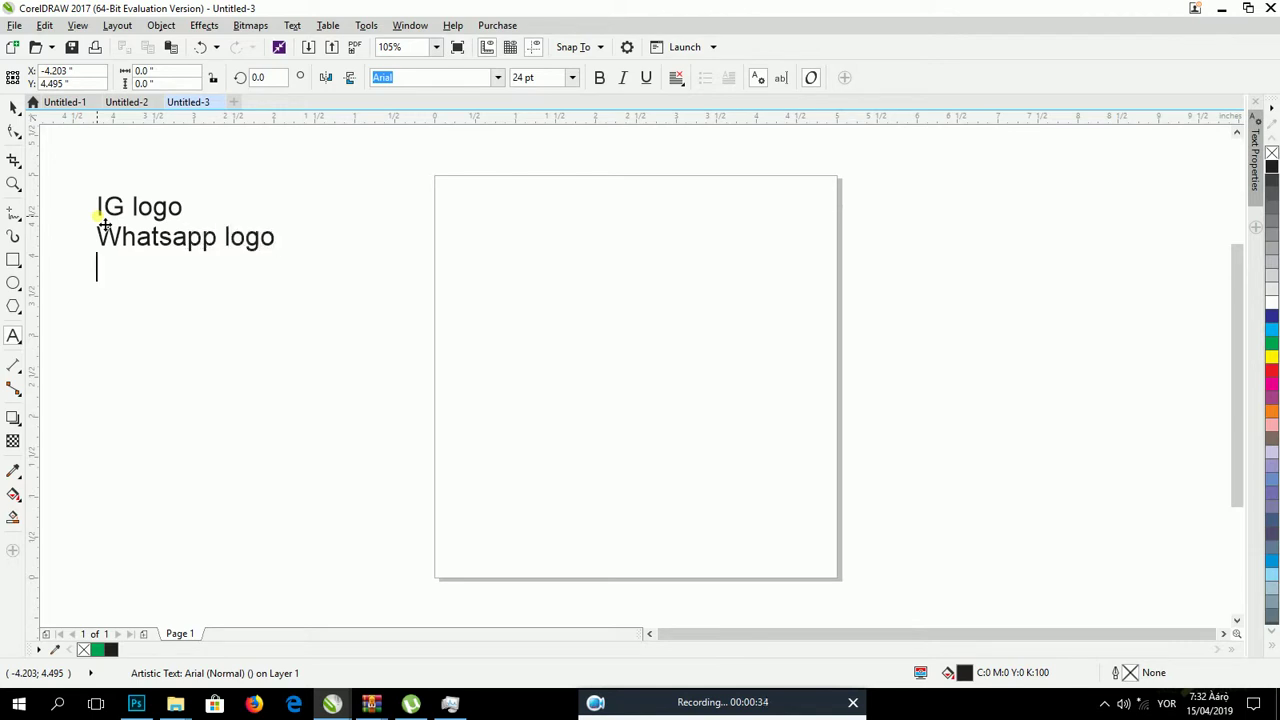
# - Add "Twitter logo" as the third line of the text and move the text block slightly up and left
pyautogui.write('Twitter')
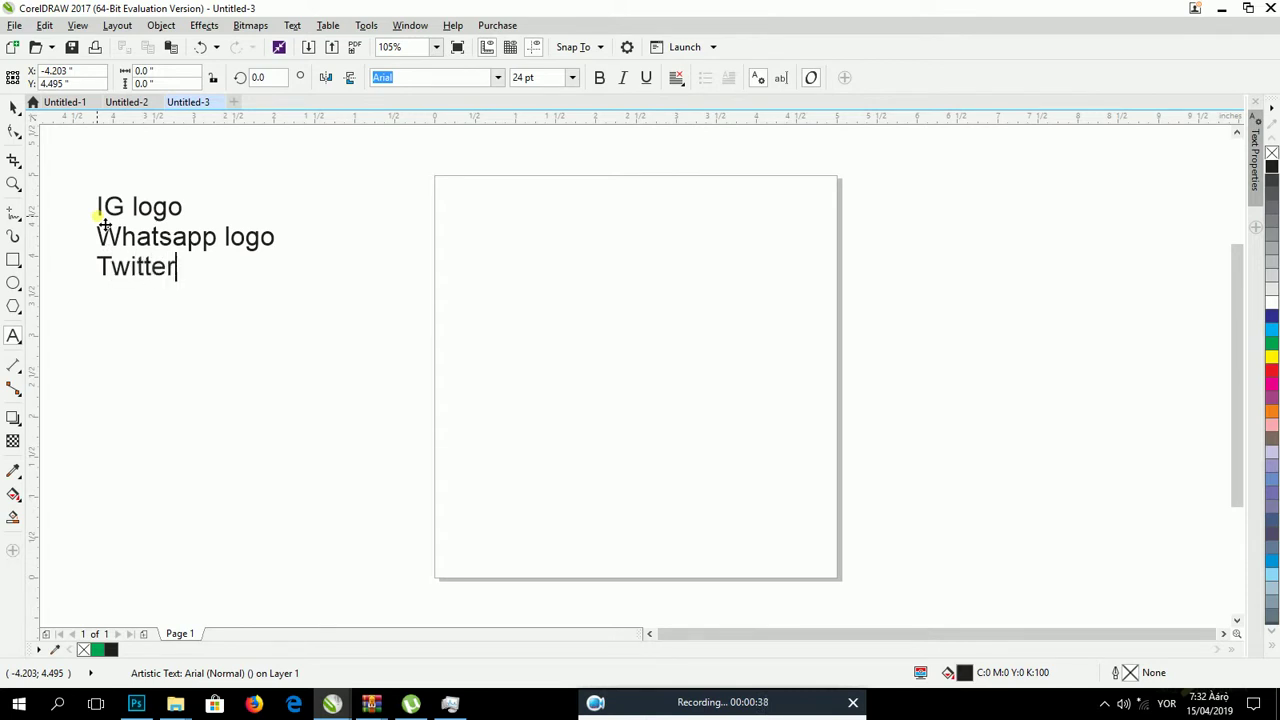
pyautogui.write(' logo')
pyautogui.hotkey('ctrl', 'space')
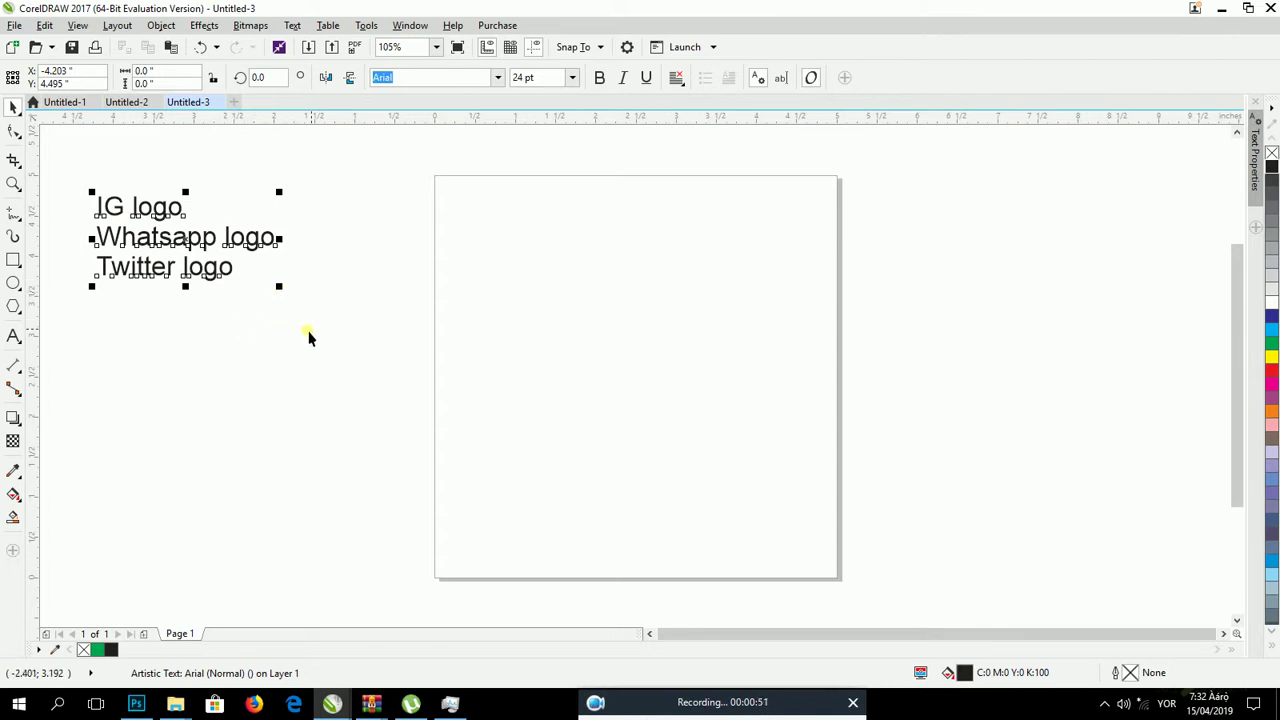
pyautogui.moveTo(226, 268); pyautogui.dragTo(199, 274)
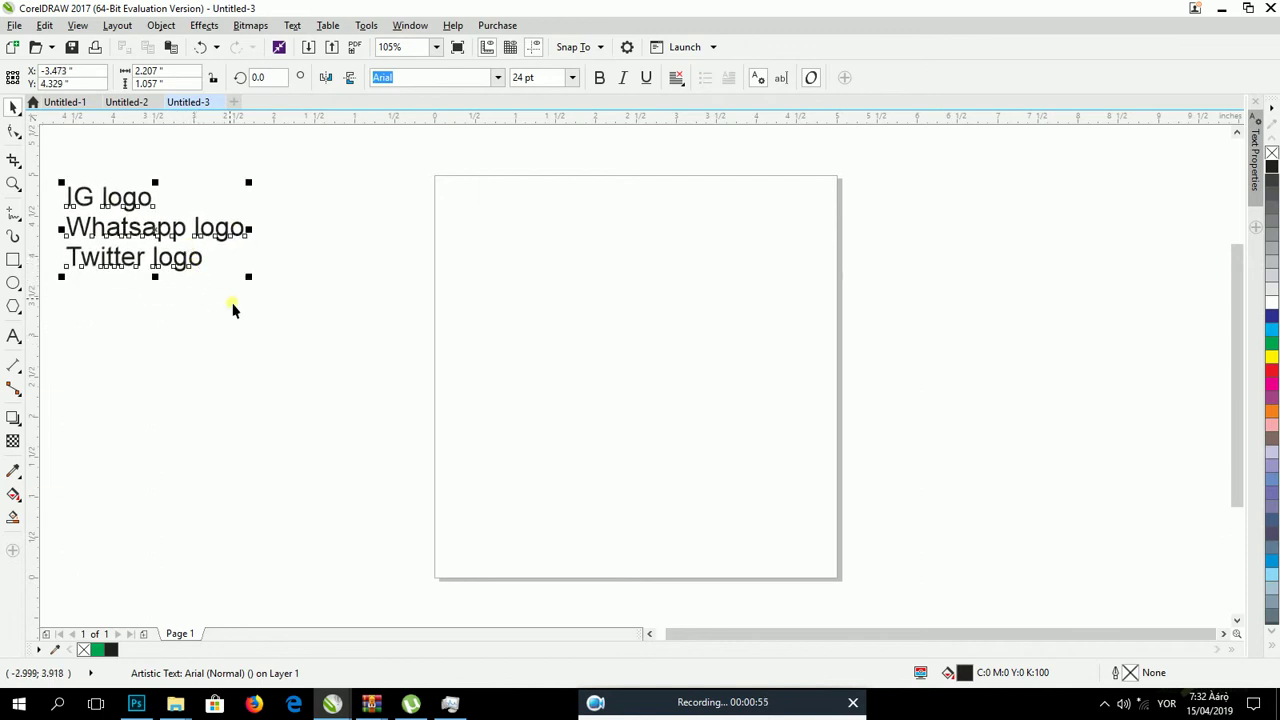
pyautogui.click(298, 286)
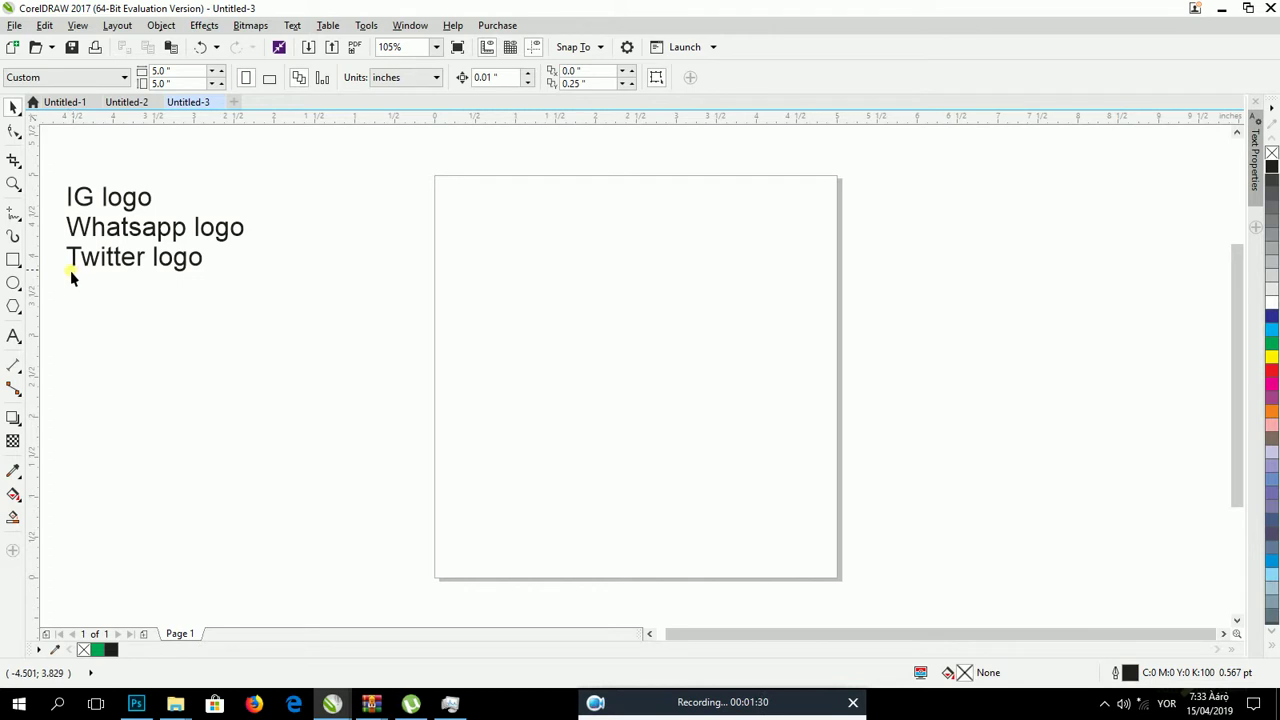
# - Draw a circle about 1.2 inches in diameter near the middle of the page
pyautogui.click(13, 283)
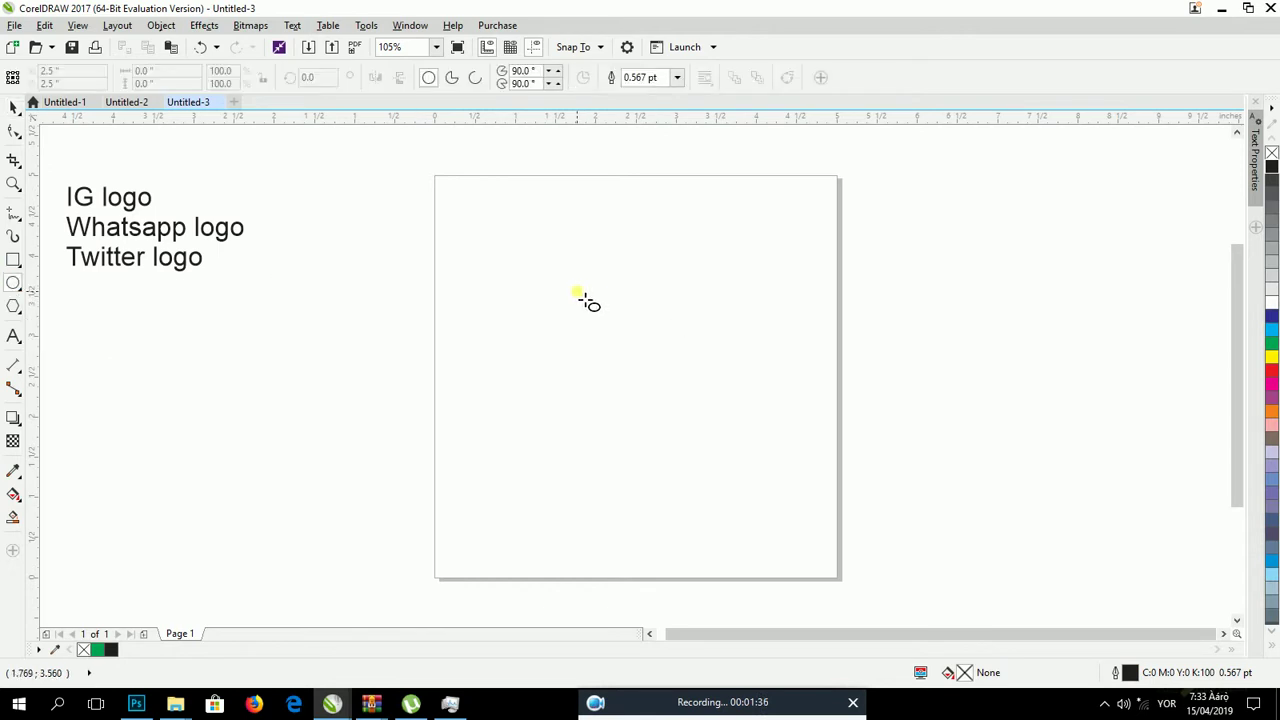
pyautogui.moveTo(577, 293); pyautogui.dragTo(652, 397)
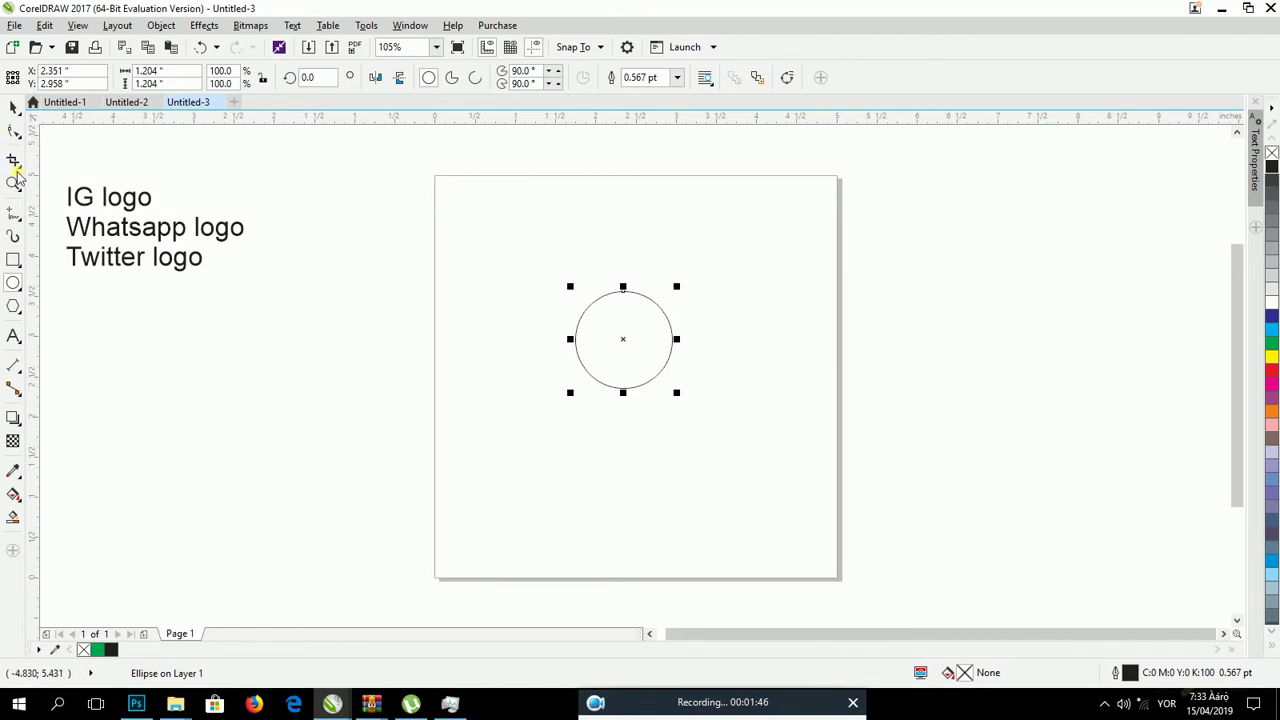
# - Draw a closed freehand triangle about 0.33 by 0.39 inches at the circle's lower left edge as a speech-bubble tail
pyautogui.click(13, 215)
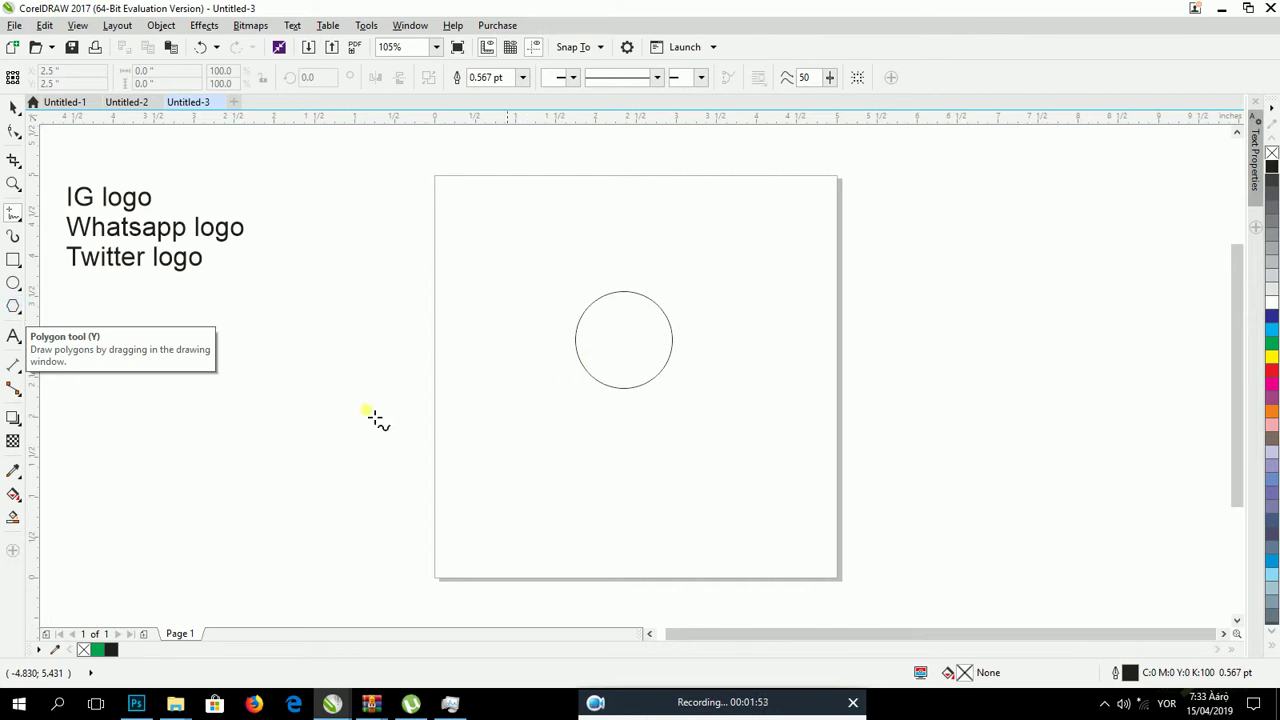
pyautogui.click(589, 366)
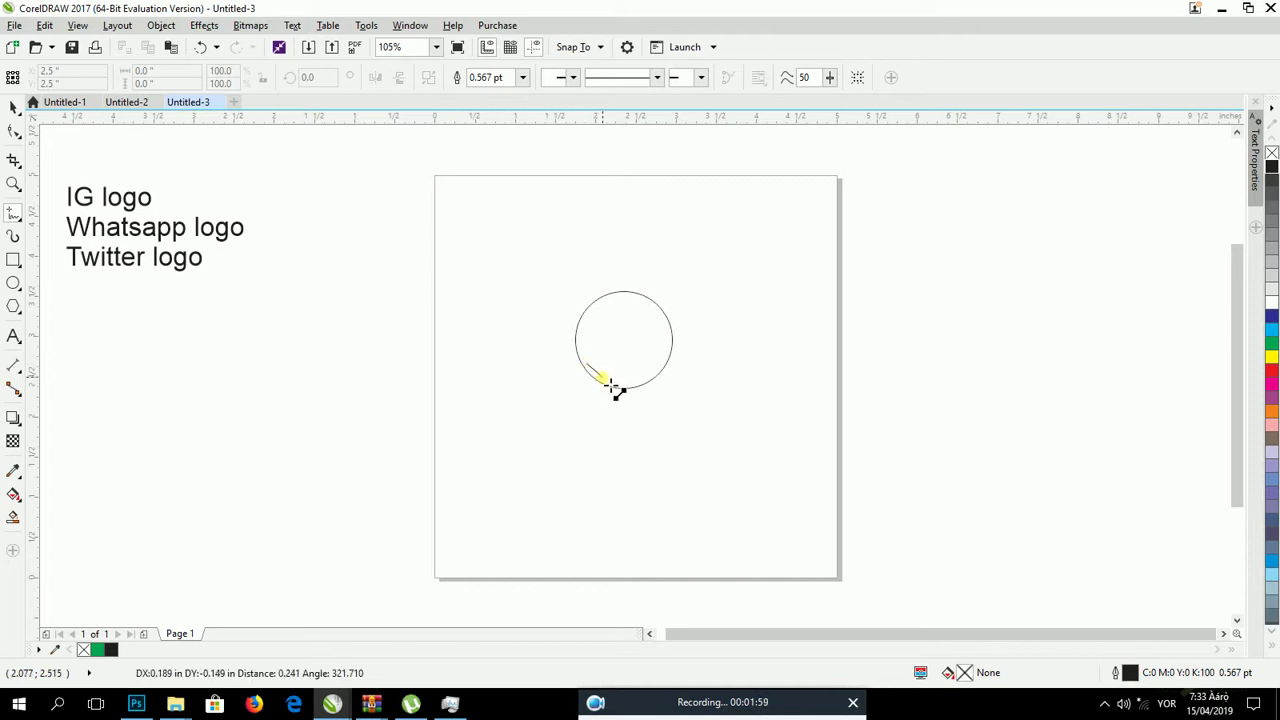
pyautogui.click(611, 386)
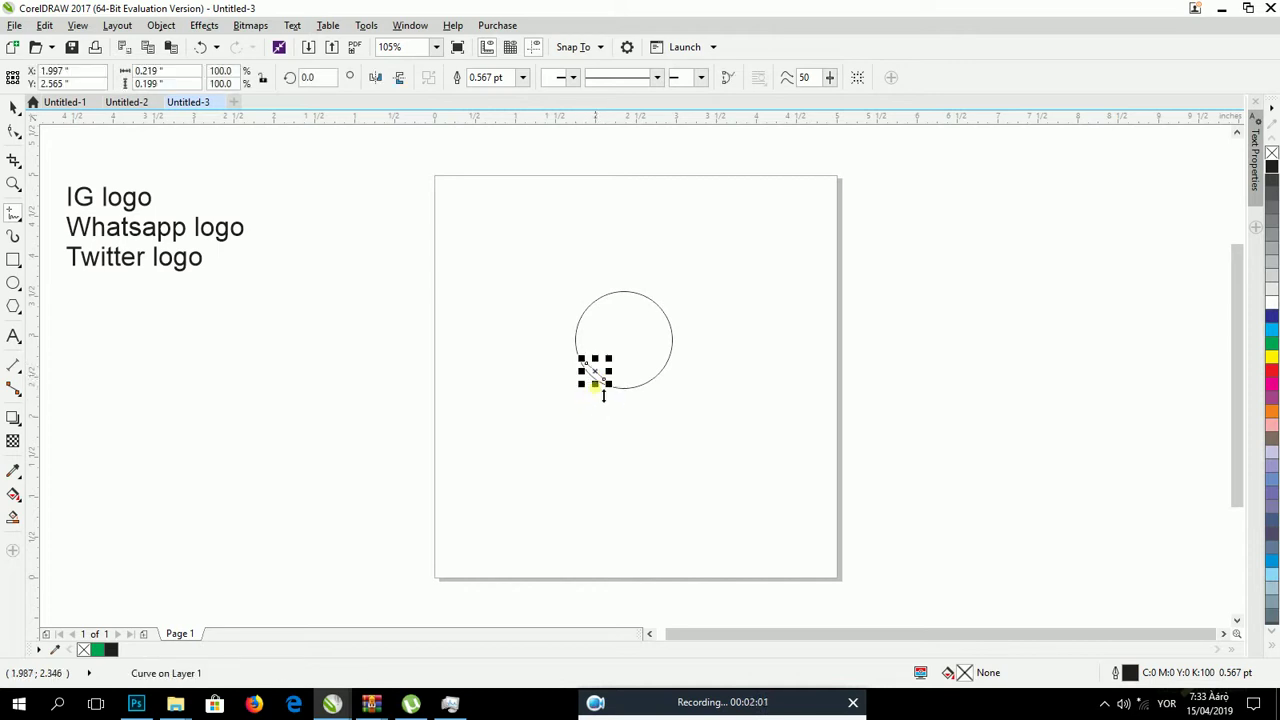
pyautogui.click(611, 386)
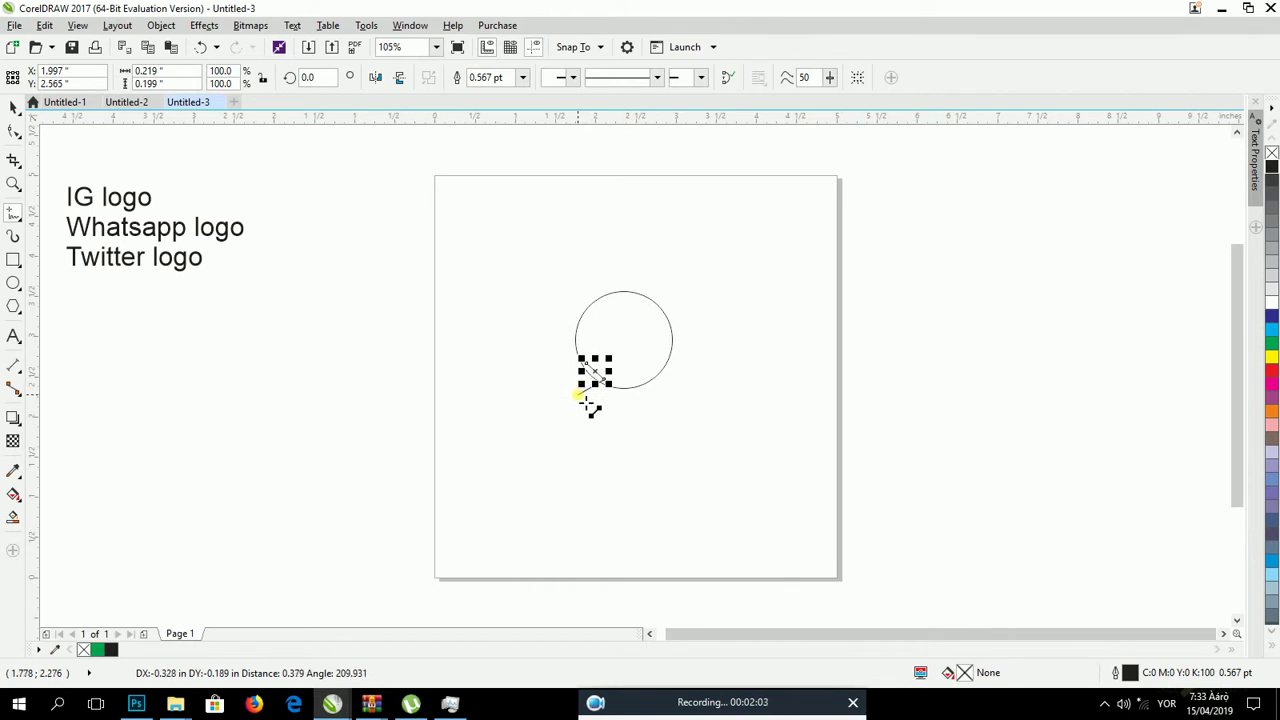
pyautogui.click(578, 397)
pyautogui.click(578, 397)
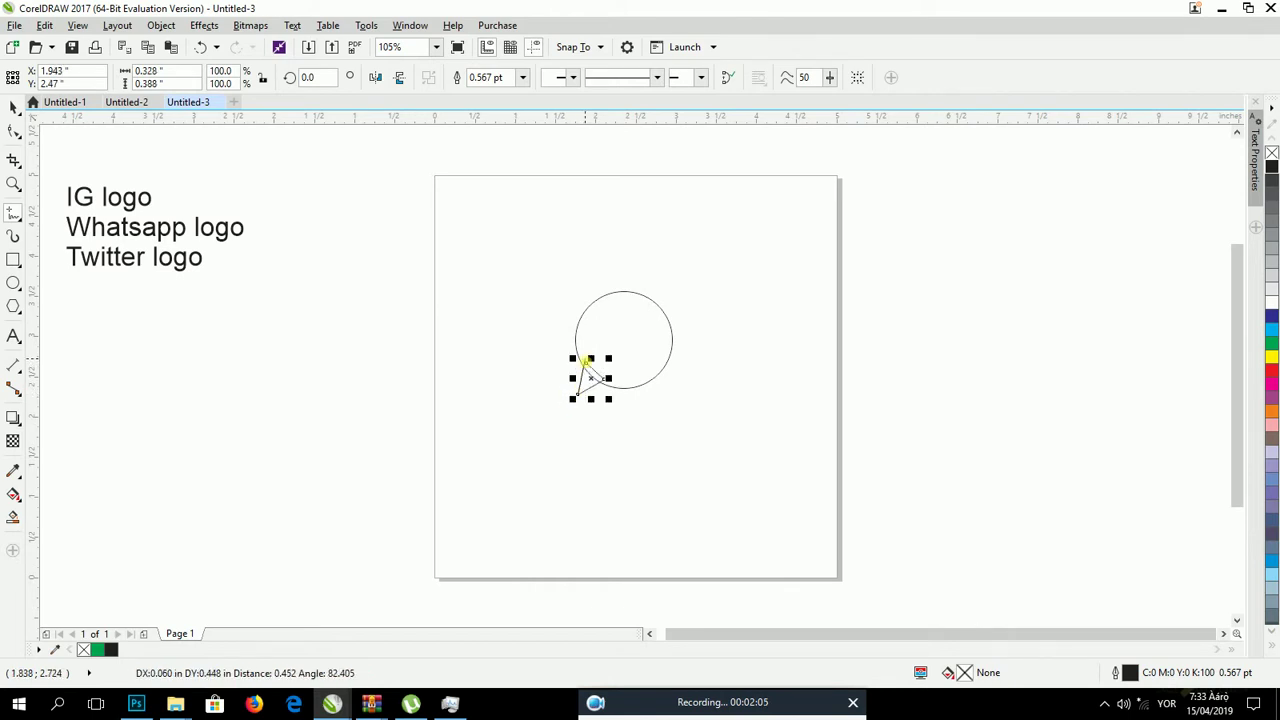
pyautogui.click(587, 364)
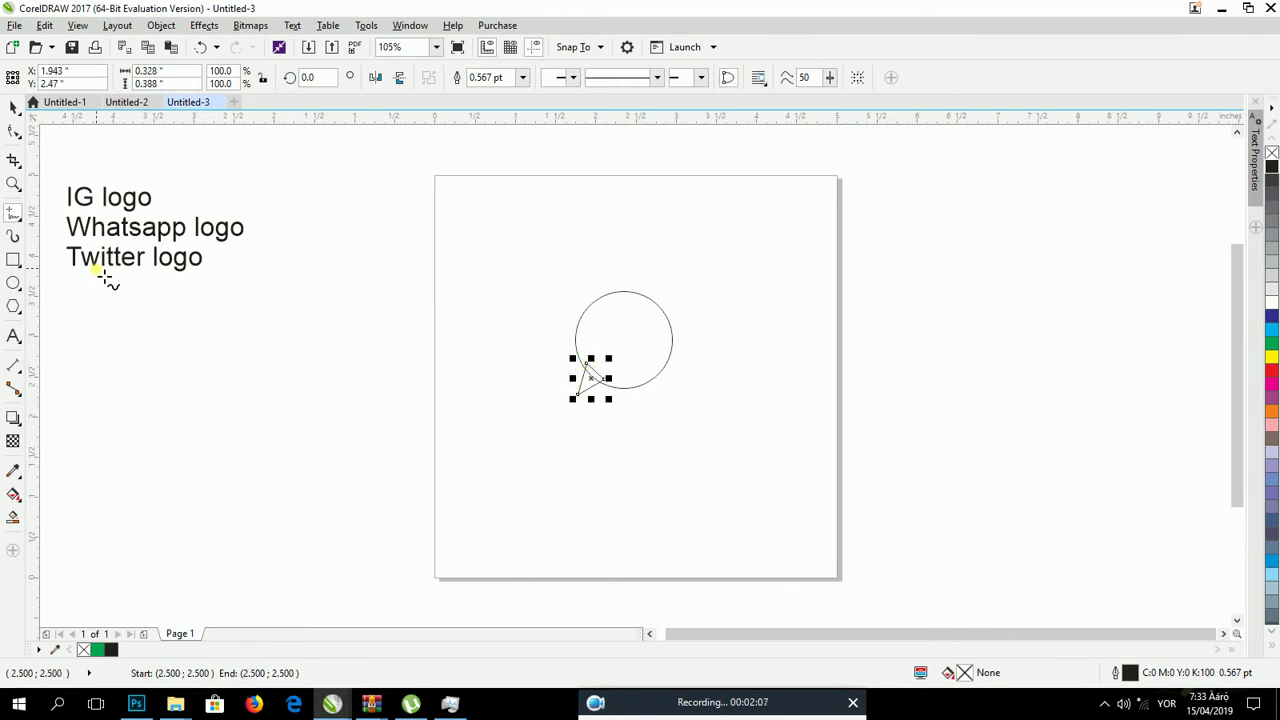
# - Draw a three-sided polygon about 0.28 by 0.53 inches outside the page to the left of the circle
pyautogui.click(14, 306)
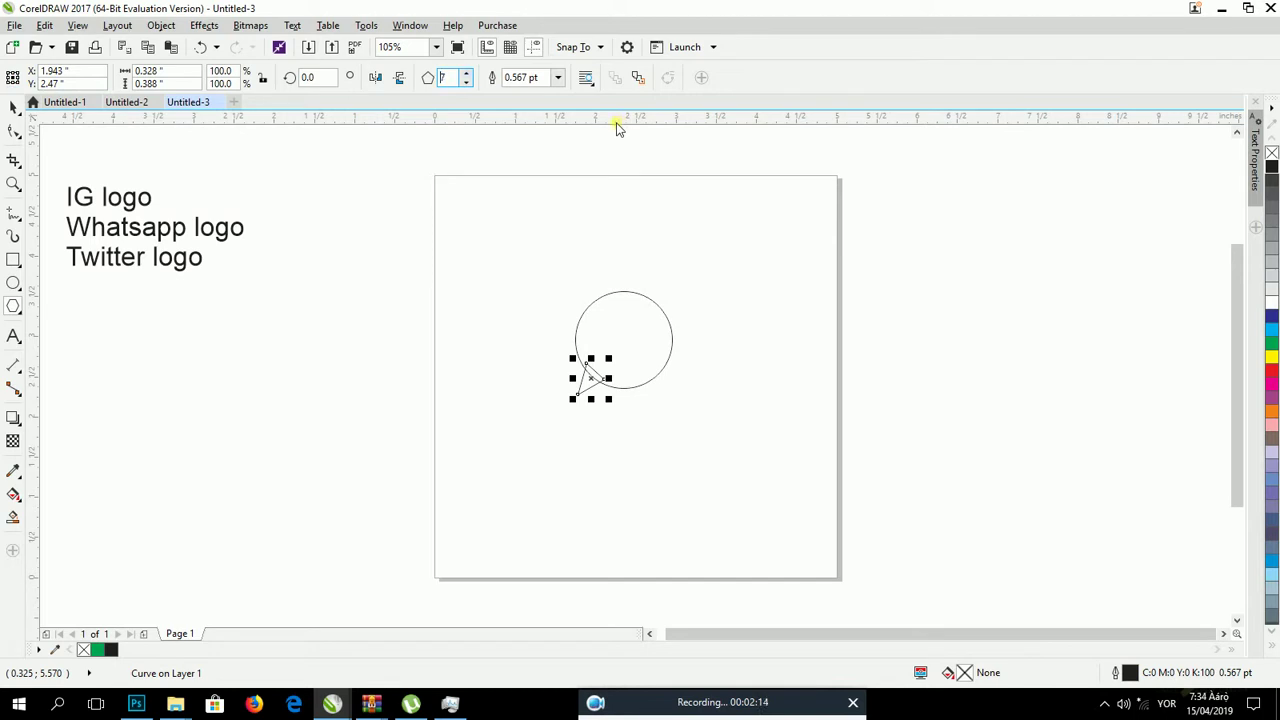
pyautogui.press('Up')
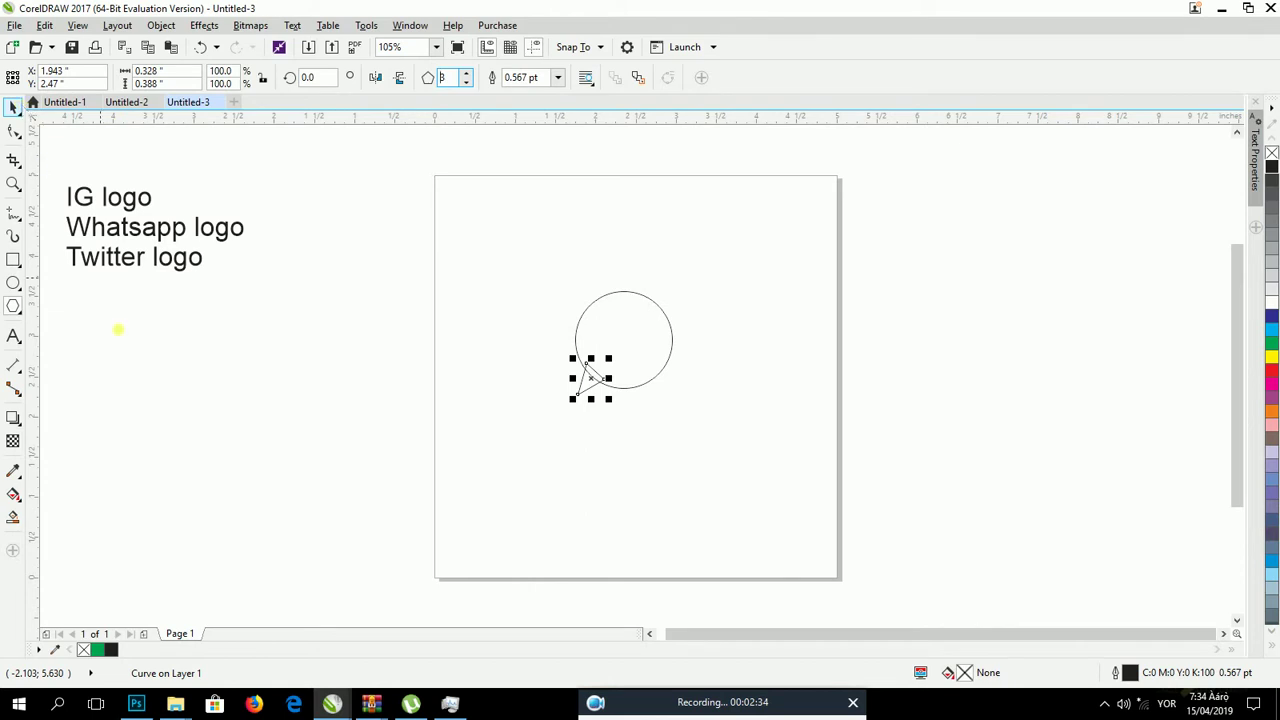
pyautogui.click(595, 702)
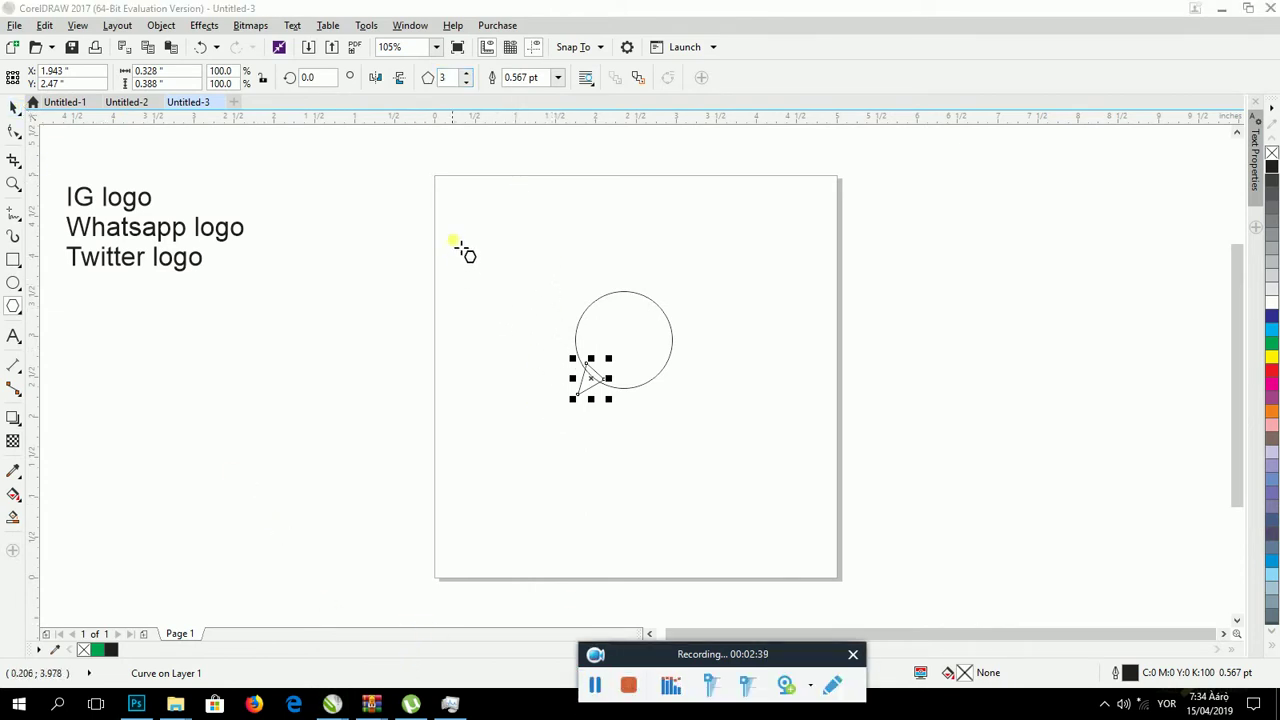
pyautogui.click(344, 348)
pyautogui.moveTo(356, 373); pyautogui.dragTo(371, 401)
pyautogui.click(14, 107)
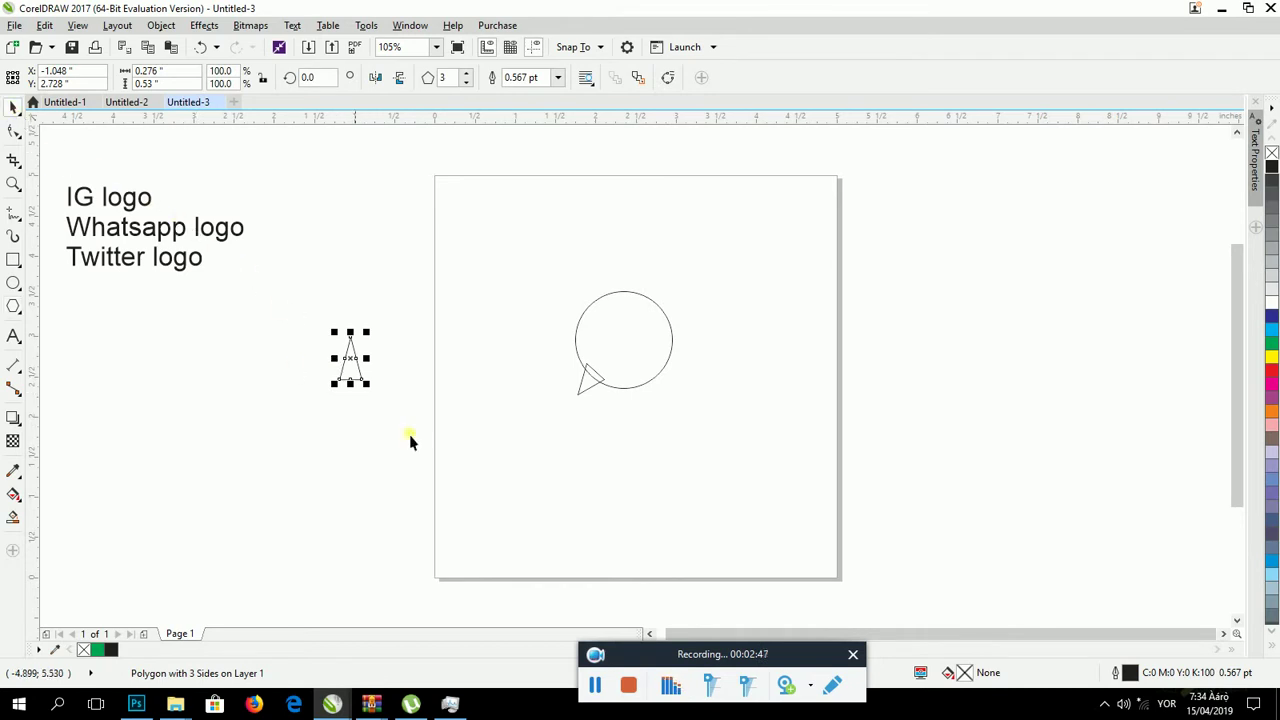
# - Move the separate three-sided polygon up beside the page's upper left corner
pyautogui.click(588, 393)
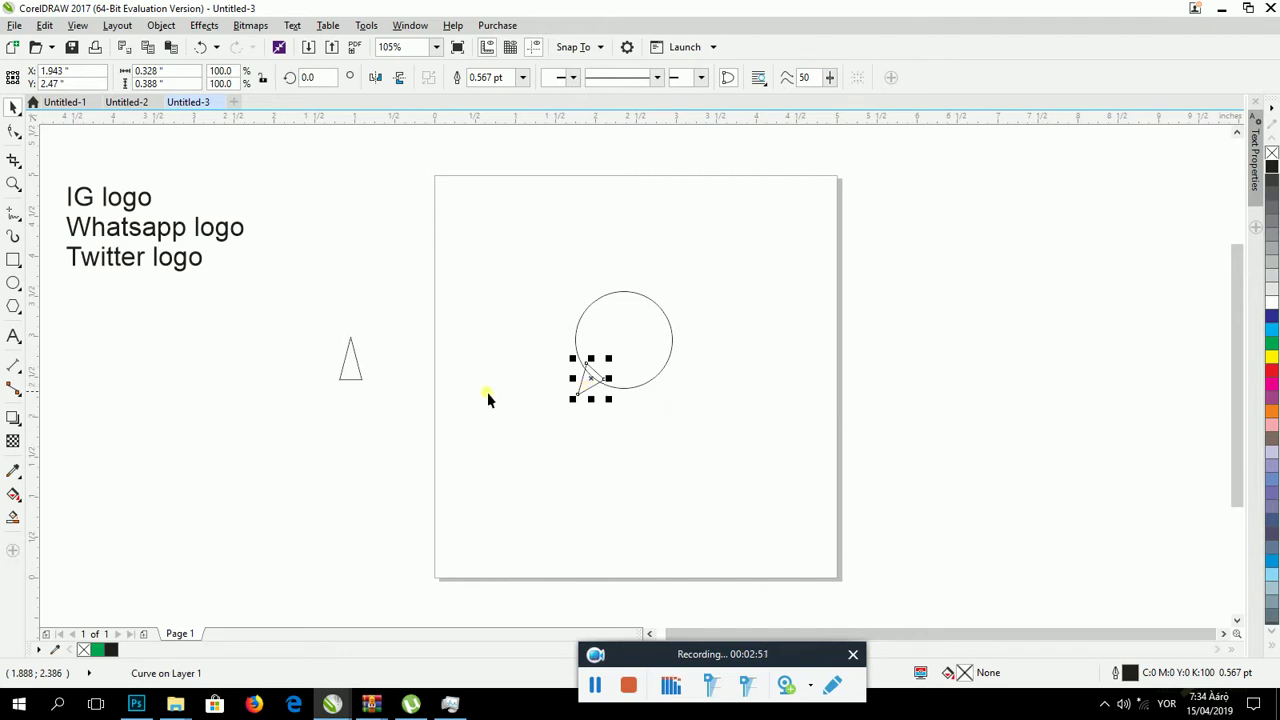
pyautogui.click(487, 392)
pyautogui.click(589, 380)
pyautogui.moveTo(360, 367); pyautogui.dragTo(413, 207)
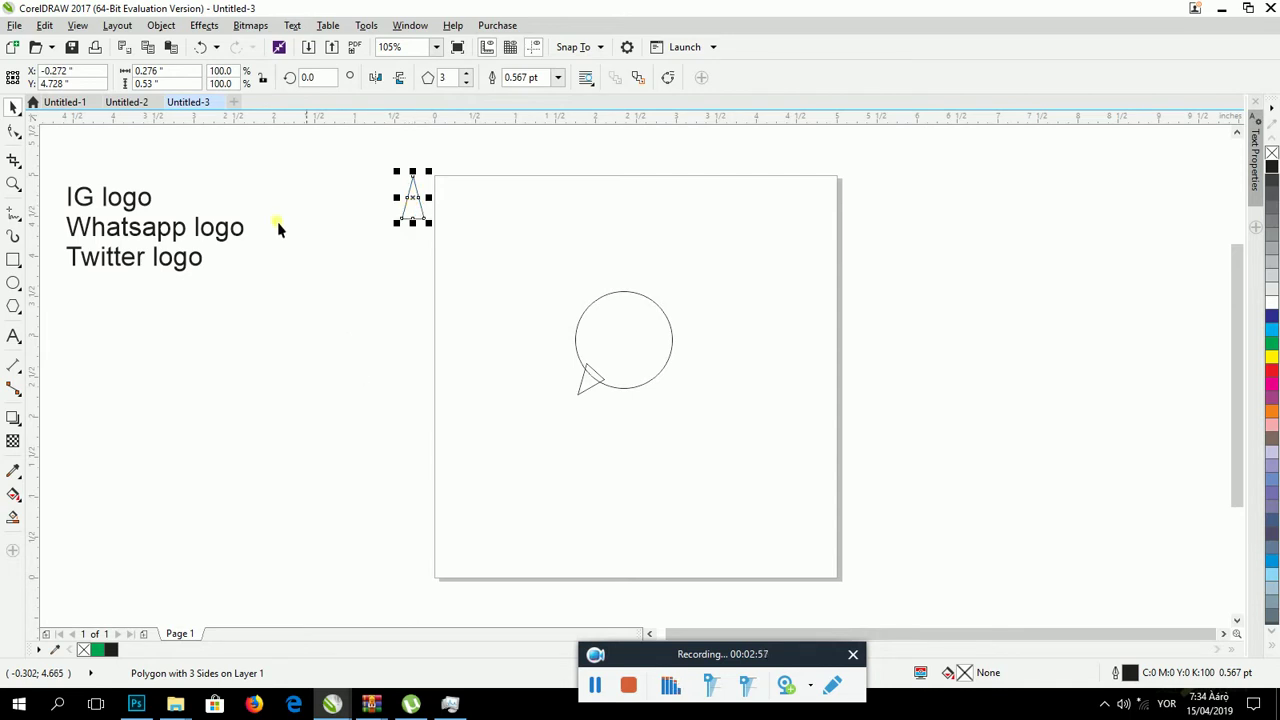
pyautogui.click(419, 472)
# - Fill both the circle and its triangular tail with green (C100 M0 Y100 K0)
pyautogui.click(648, 330)
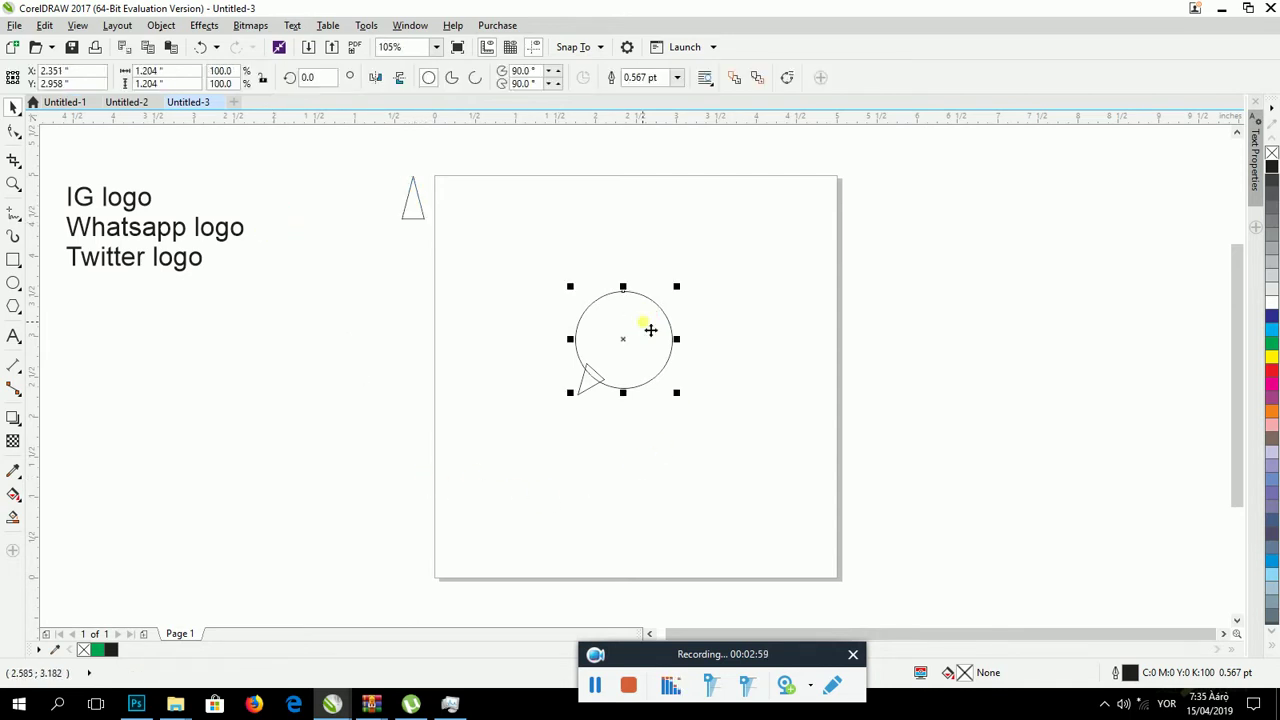
pyautogui.click(1272, 343)
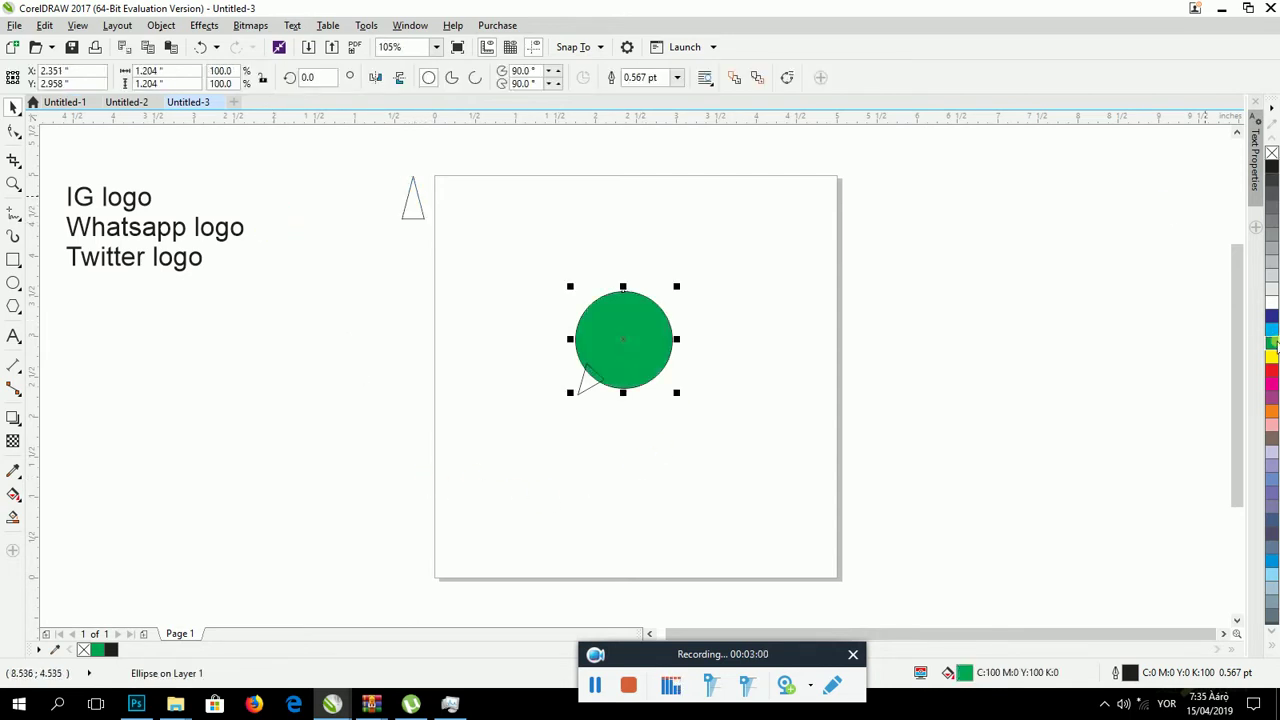
pyautogui.click(585, 380)
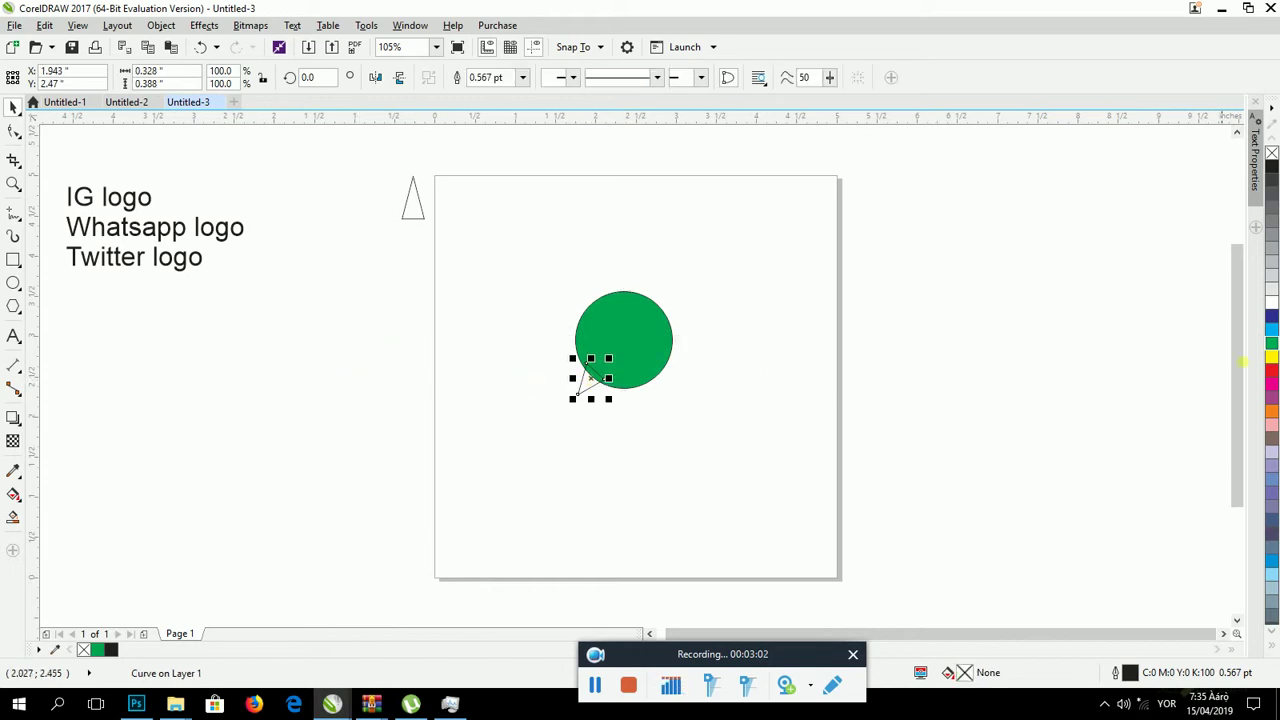
pyautogui.click(1272, 343)
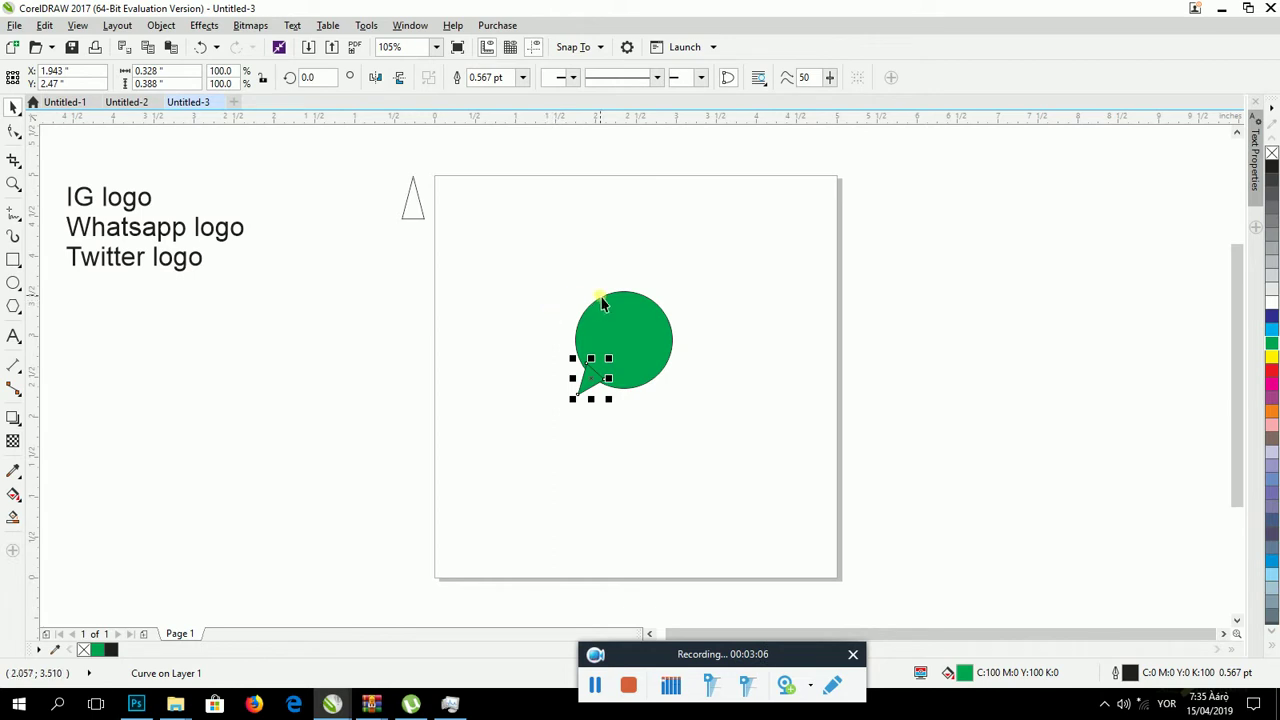
# - Select the circle and tail together and place a duplicate of them over the page's left edge
pyautogui.click(510, 265)
pyautogui.moveTo(509, 268); pyautogui.dragTo(743, 458)
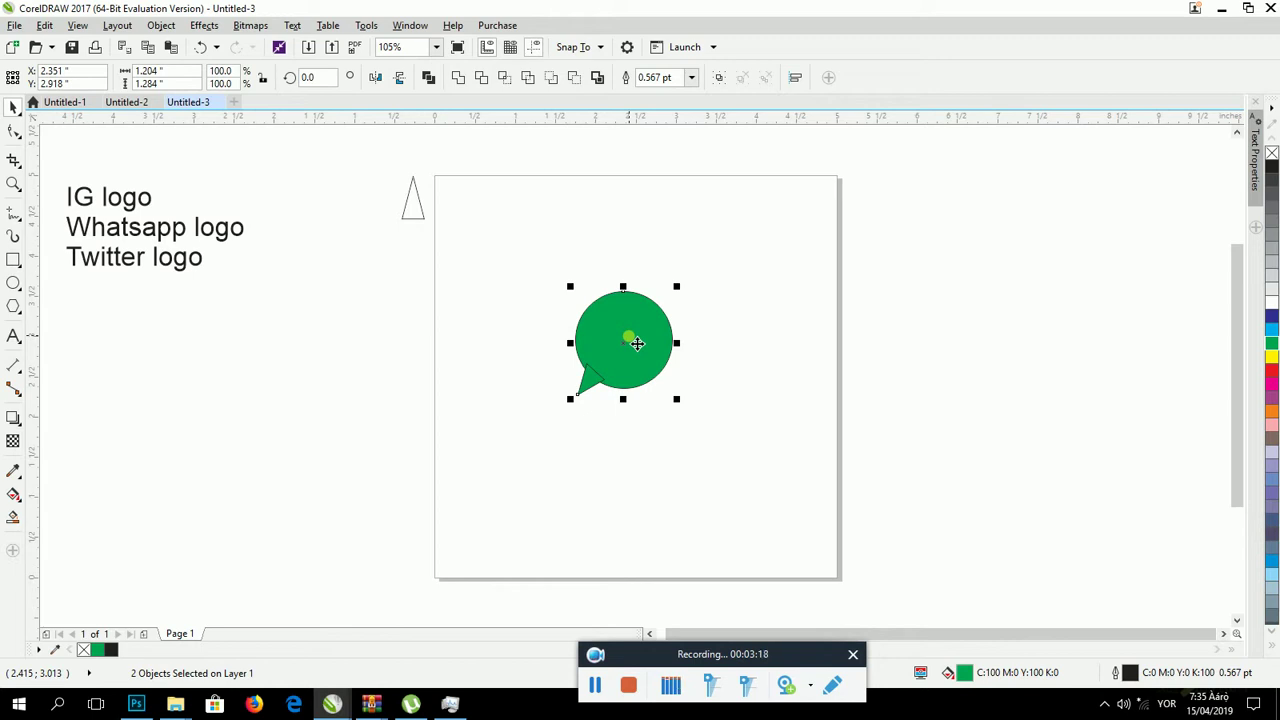
pyautogui.moveTo(637, 343); pyautogui.dragTo(405, 328)
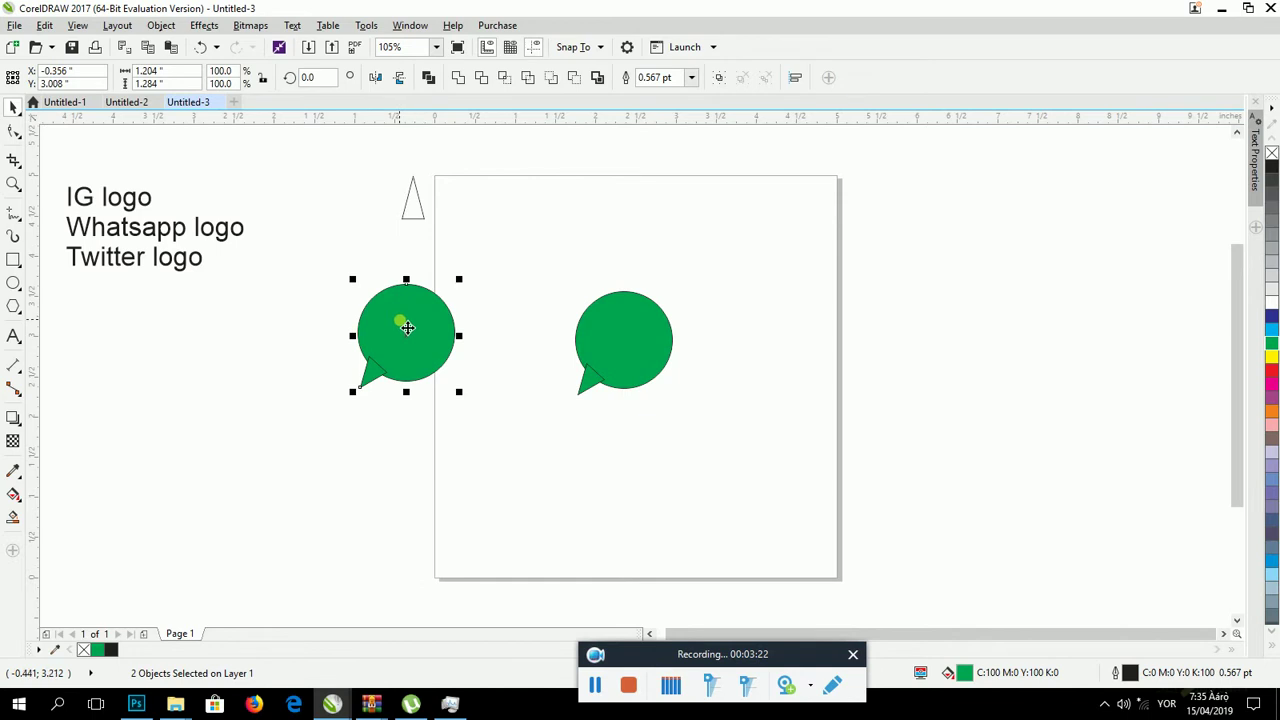
# - Place another duplicate of the central circle and tail at the page's upper right and remove its outline
pyautogui.moveTo(534, 268); pyautogui.dragTo(802, 475)
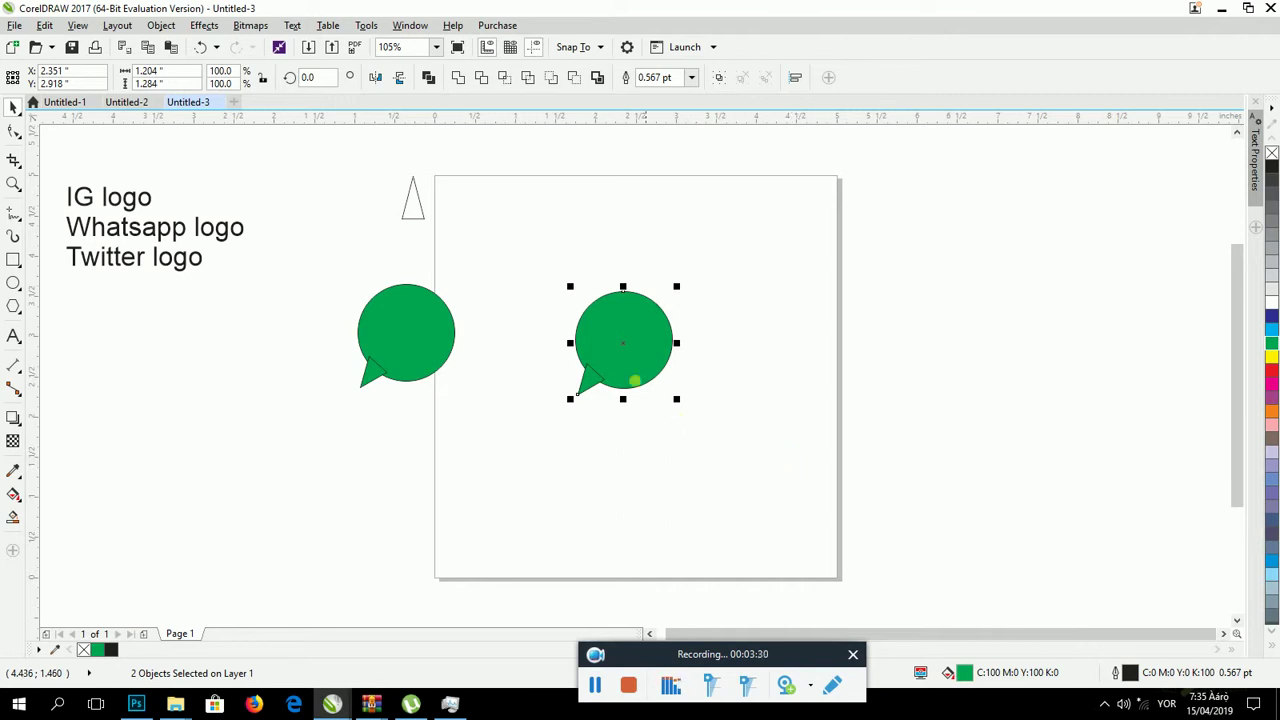
pyautogui.moveTo(623, 357); pyautogui.dragTo(775, 257)
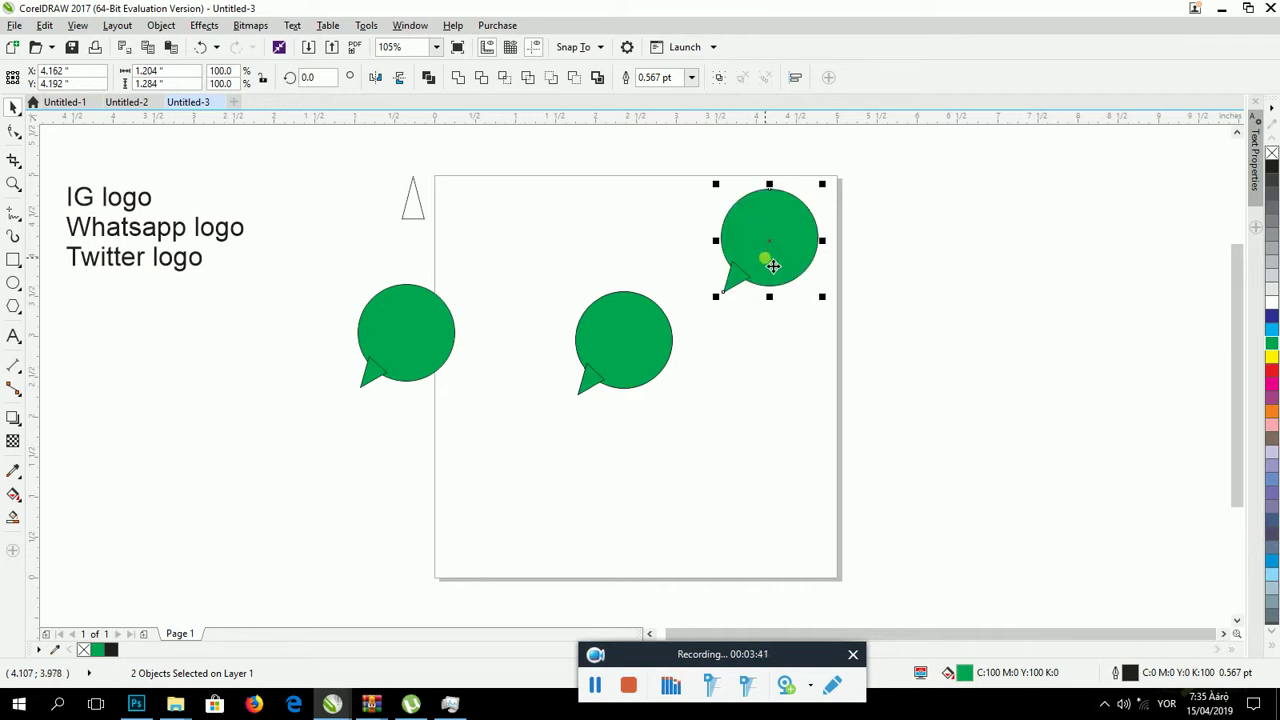
pyautogui.rightClick(1271, 150)
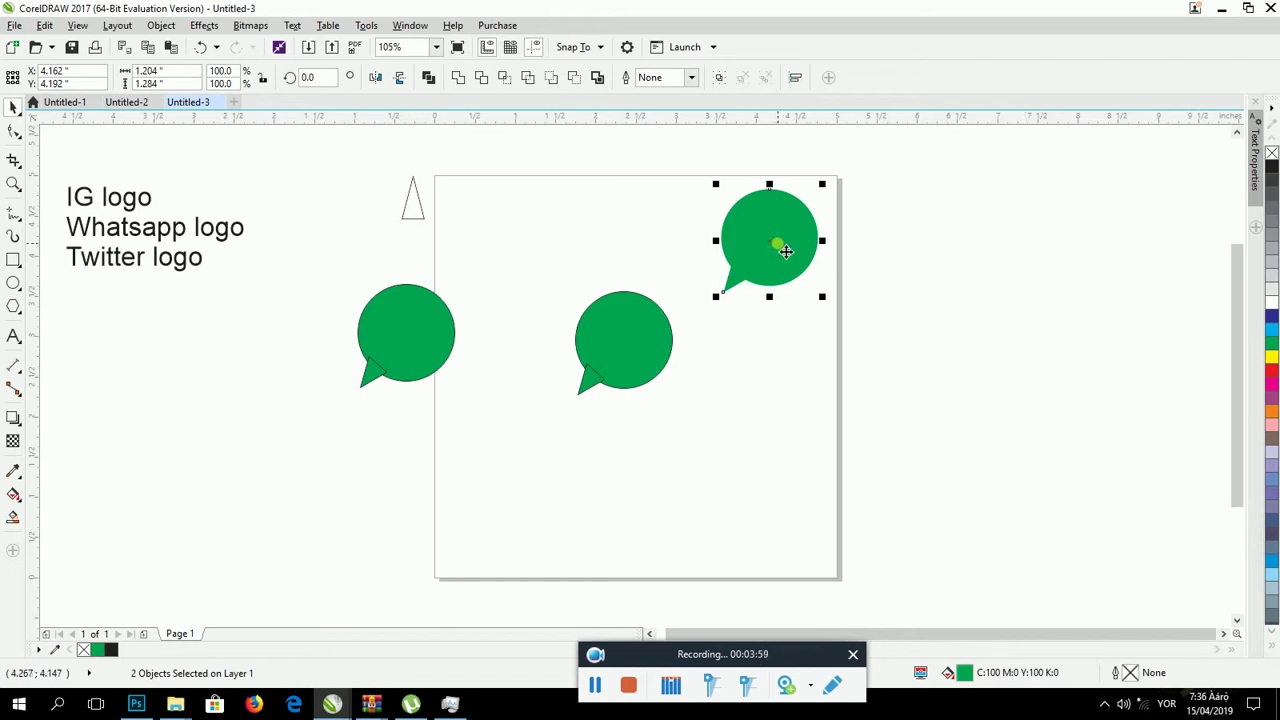
# - Move the circle of the outline-free bubble beyond the page's right edge, leaving its tail in place
pyautogui.moveTo(786, 251); pyautogui.dragTo(1057, 210)
pyautogui.click(857, 237)
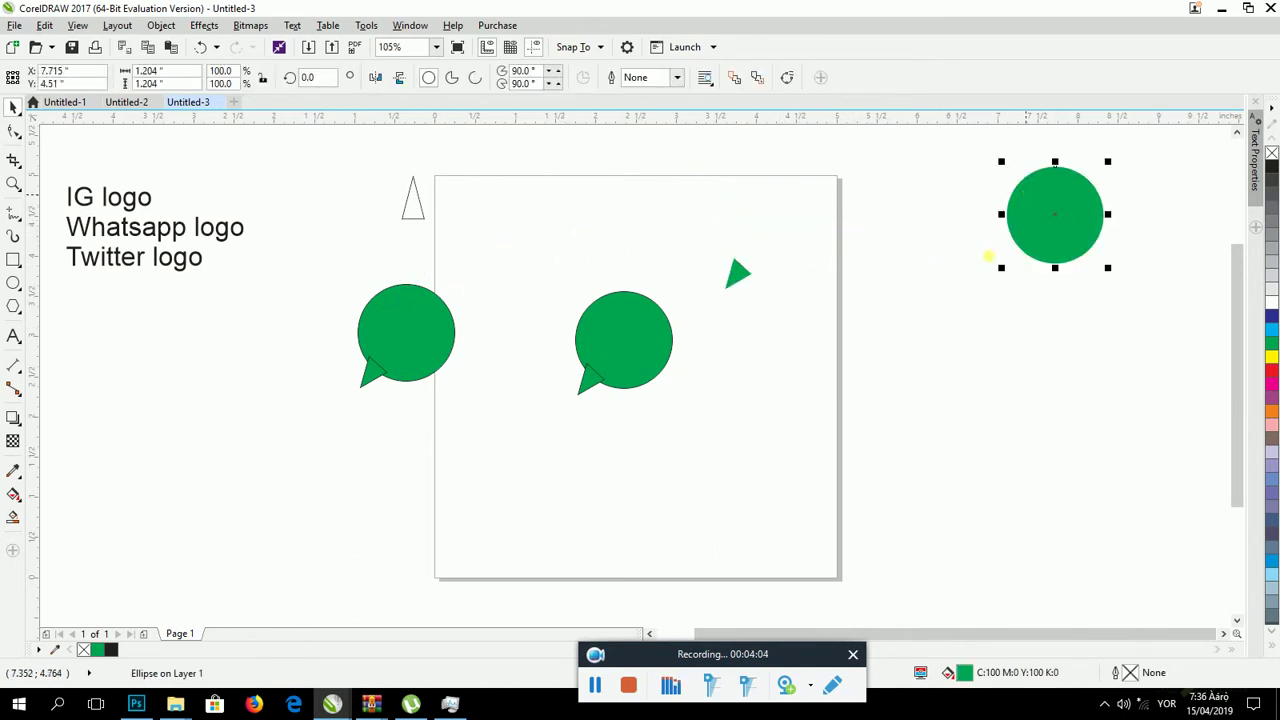
# - Undo the circle's last move and group the circle with its tail at the page's upper right
pyautogui.hotkey('ctrl', 'z')
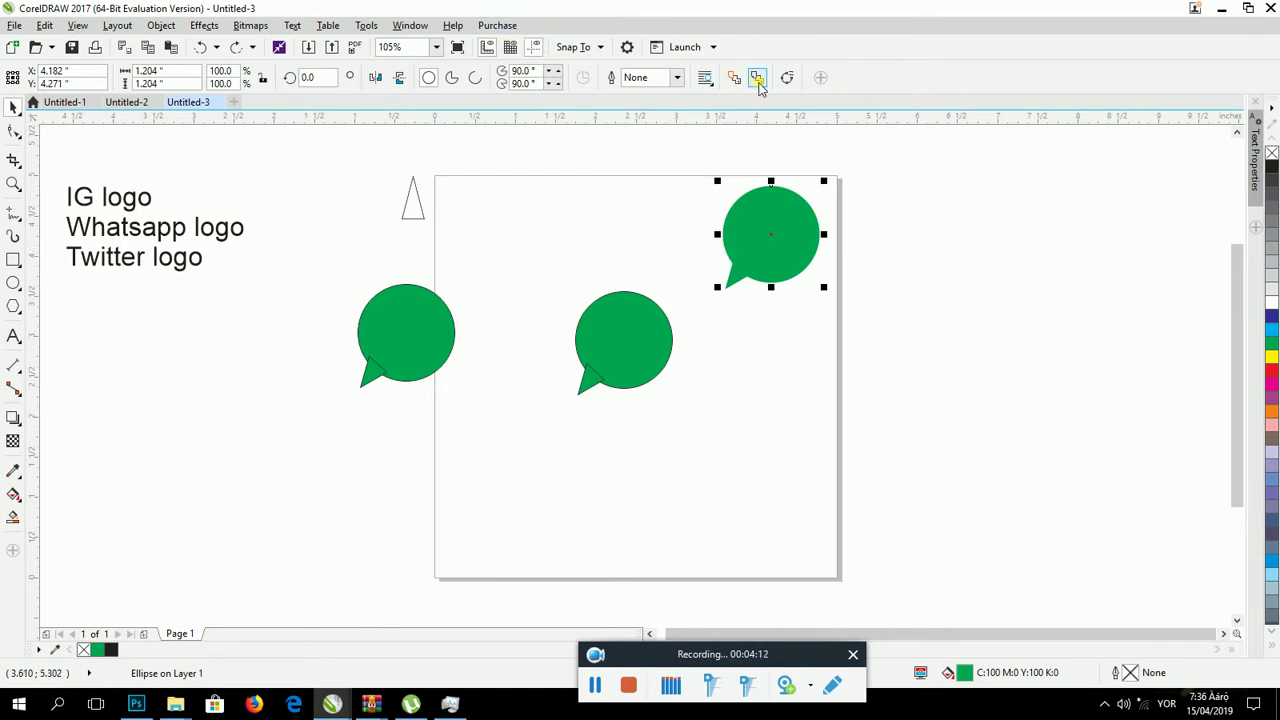
pyautogui.moveTo(643, 153); pyautogui.dragTo(866, 345)
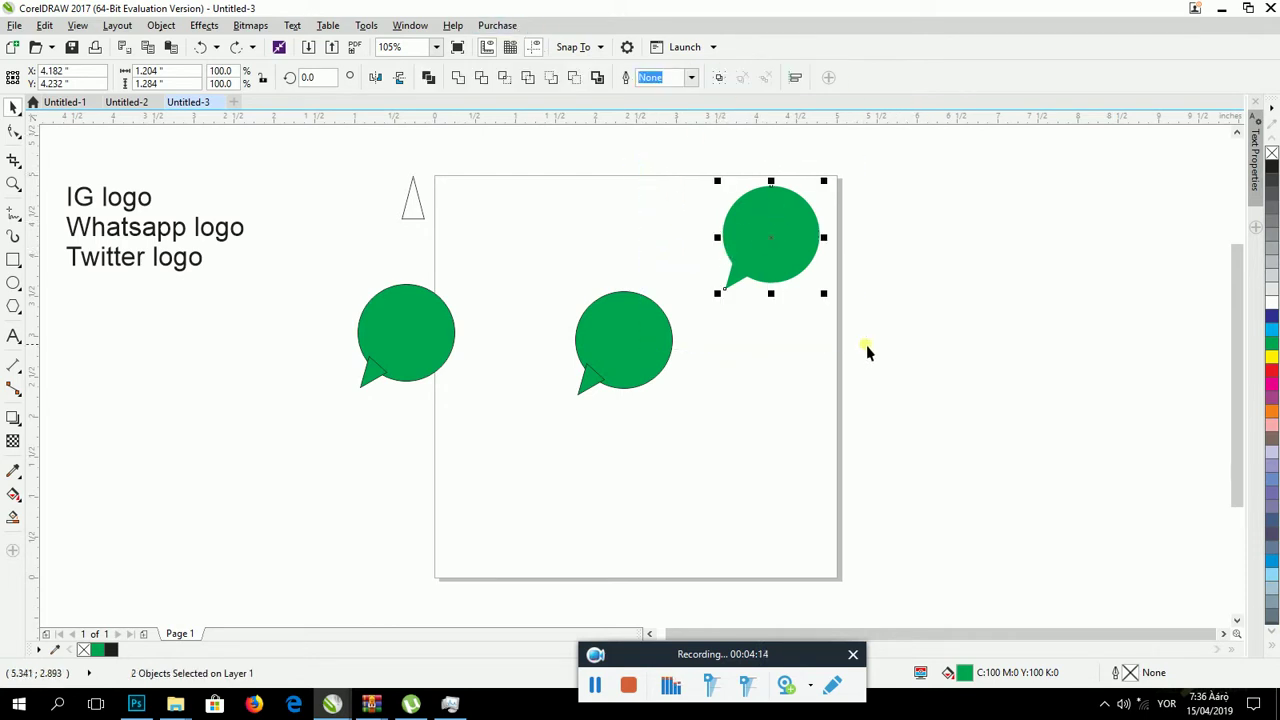
pyautogui.hotkey('ctrl', 'g')
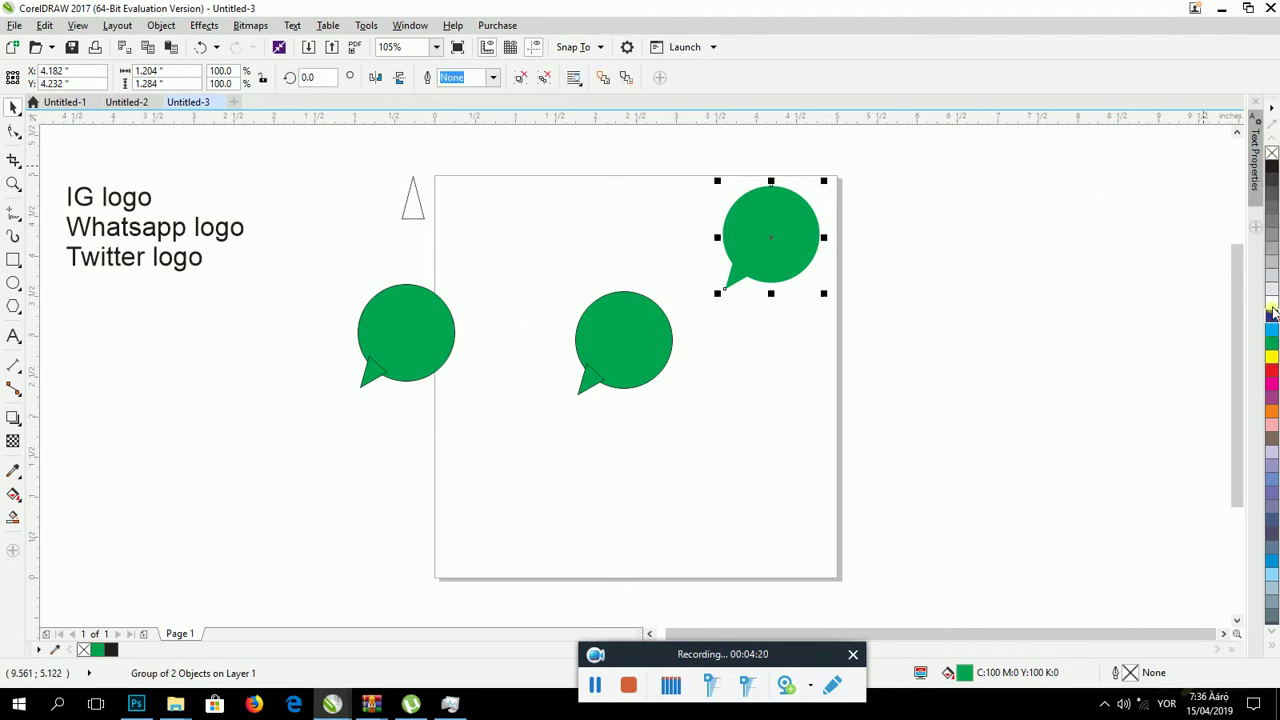
# - Give the grouped bubble at the page's upper right a white outline and deselect it
pyautogui.rightClick(1271, 300)
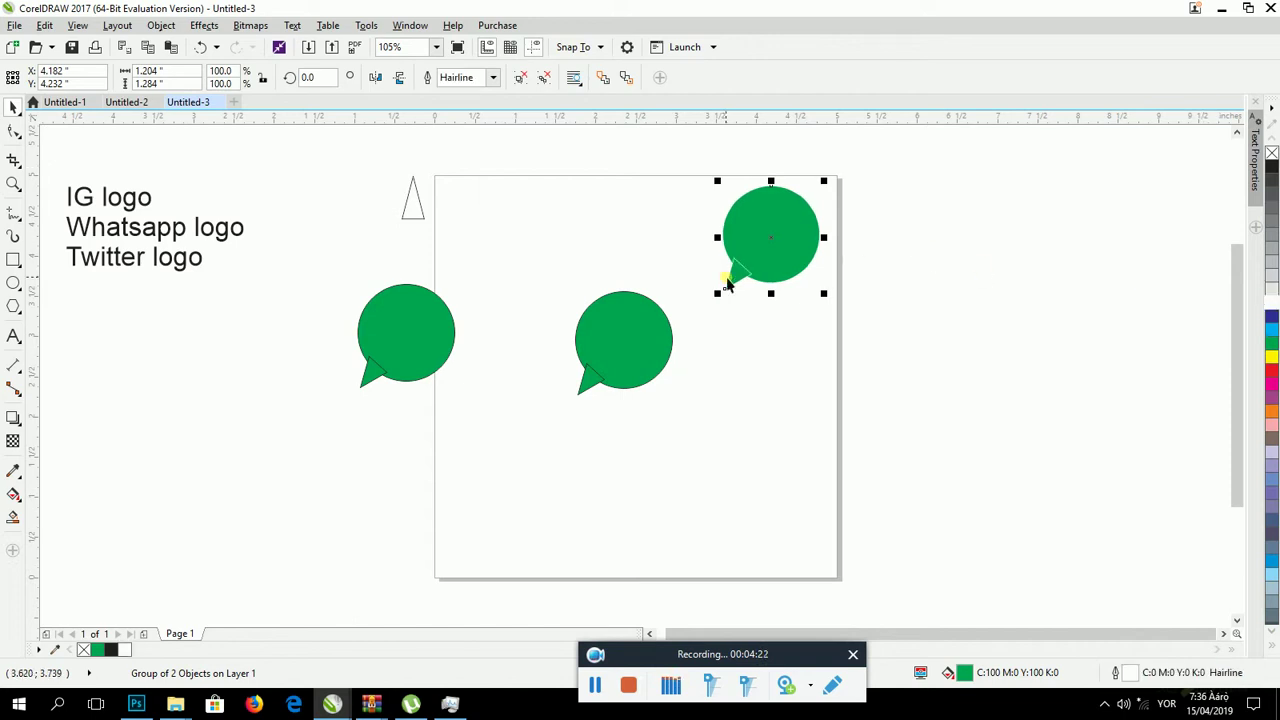
pyautogui.scroll(8, 742, 278)
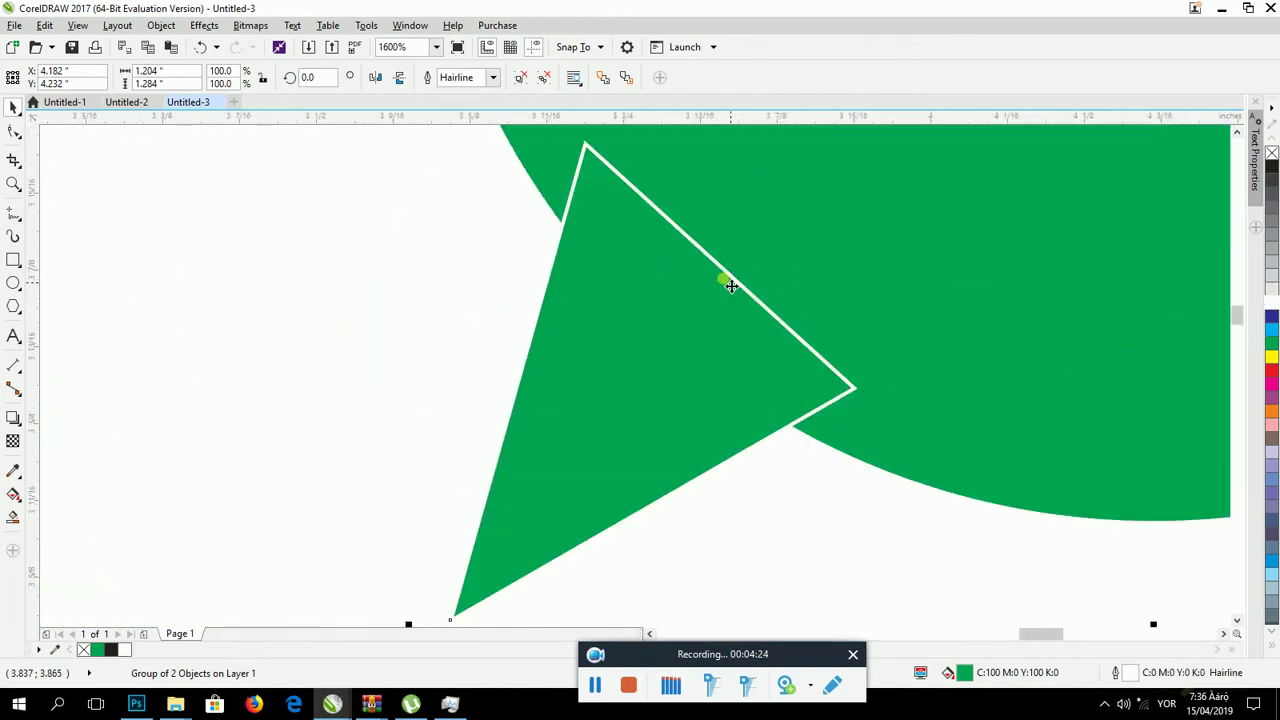
pyautogui.scroll(-8, 717, 303)
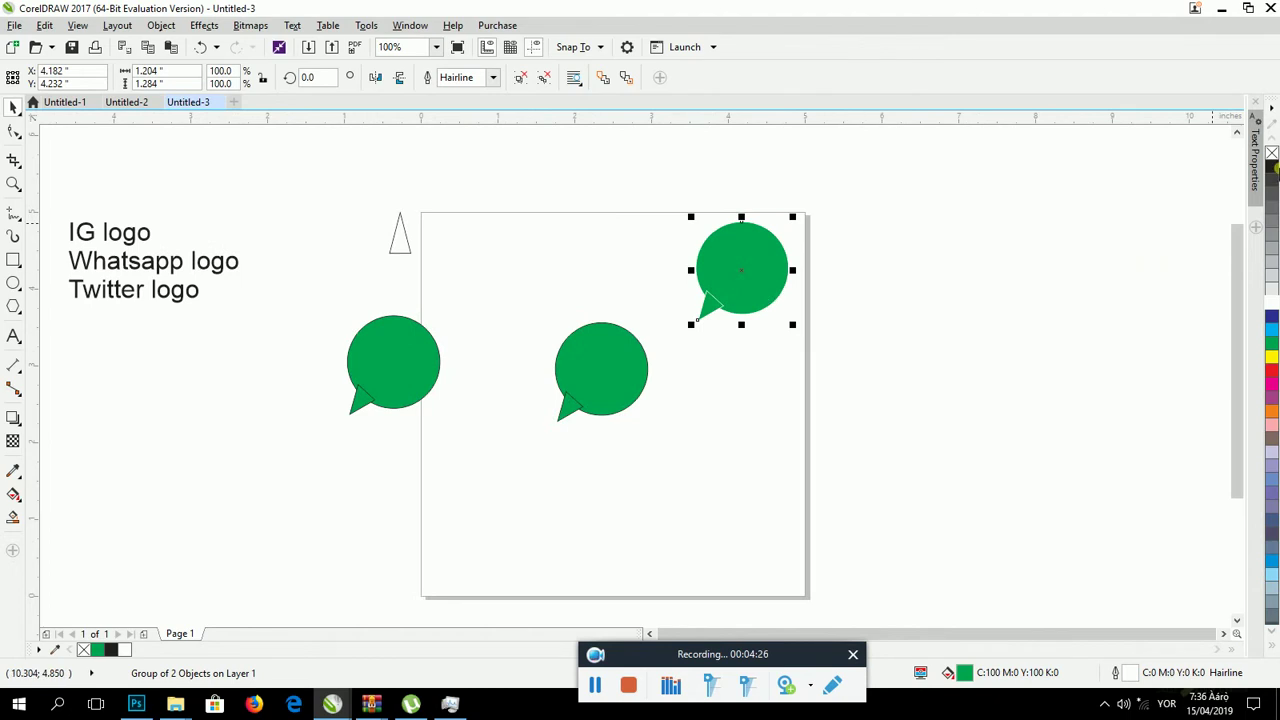
pyautogui.click(1071, 303)
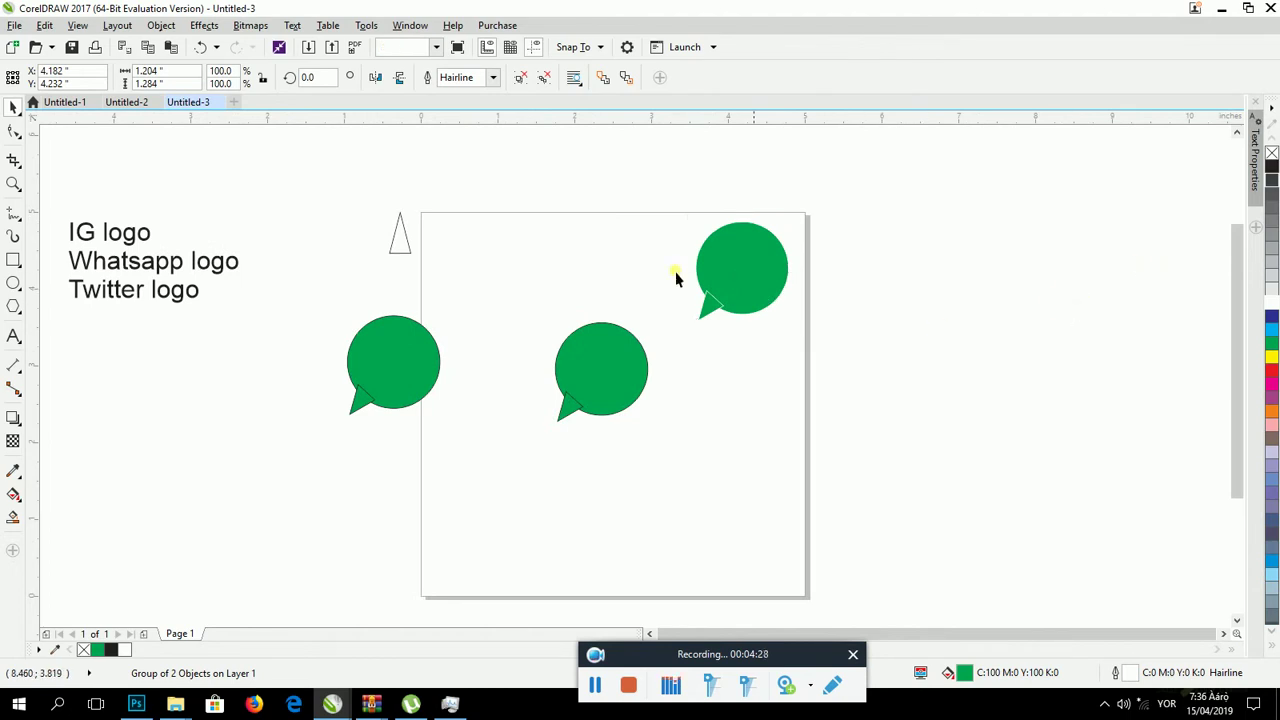
# - Ungroup the upper-right bubble and remove the white outline from its triangular tail
pyautogui.click(743, 288)
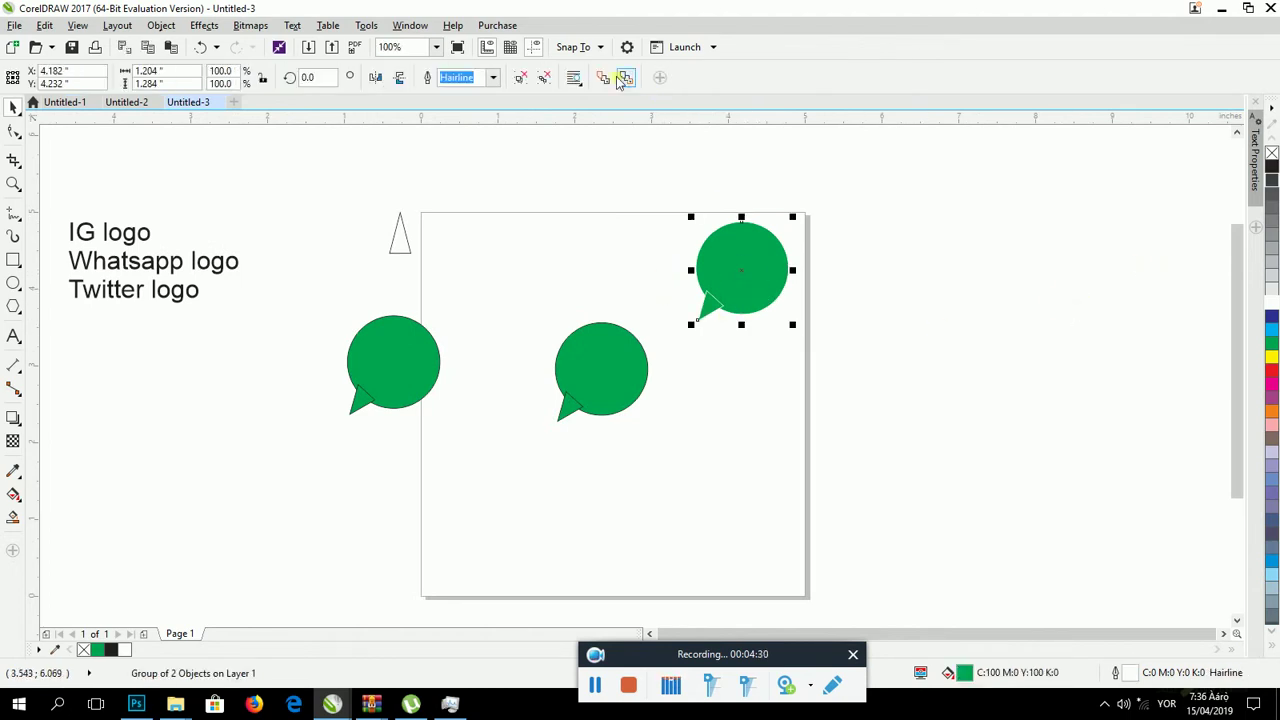
pyautogui.hotkey('ctrl', 'u')
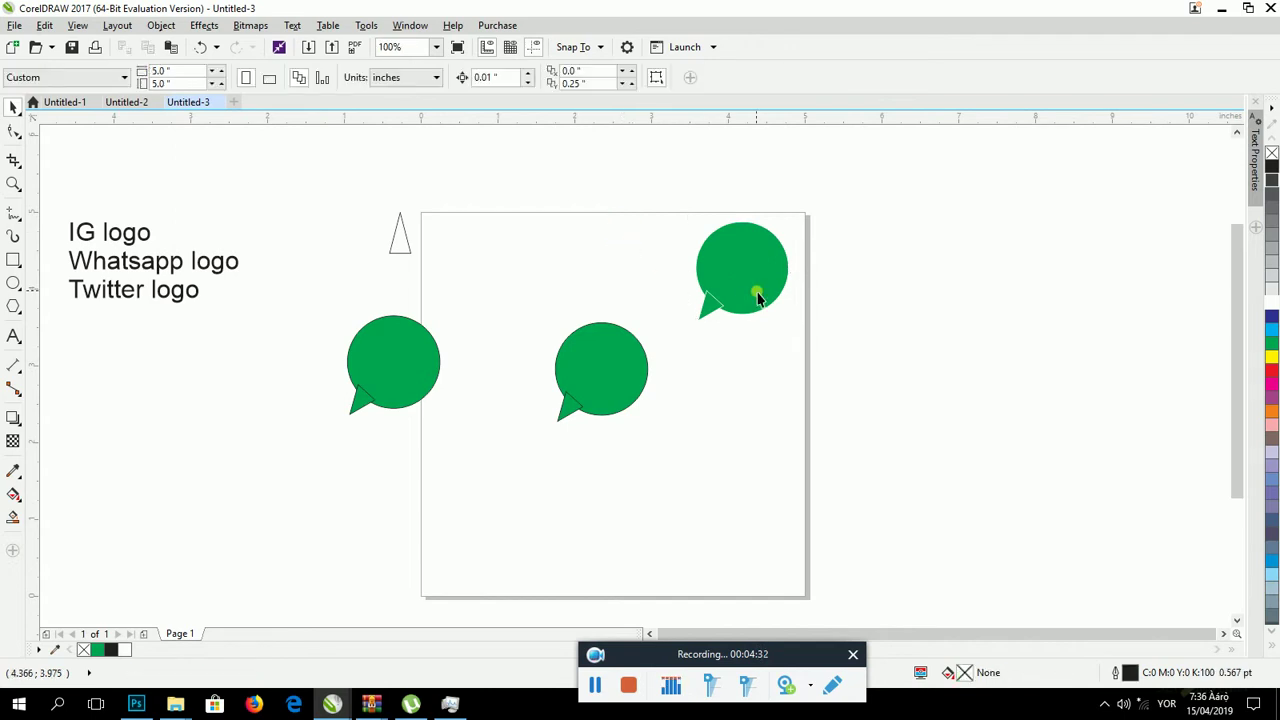
pyautogui.click(710, 309)
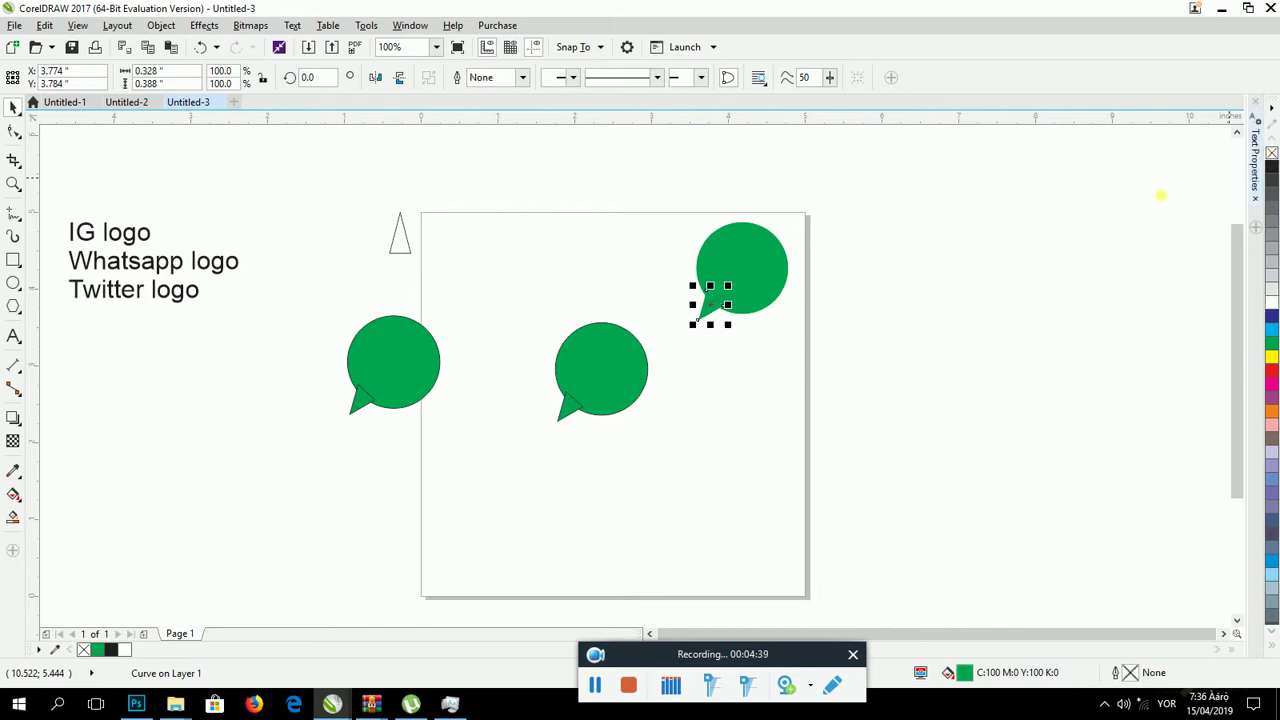
pyautogui.click(888, 291)
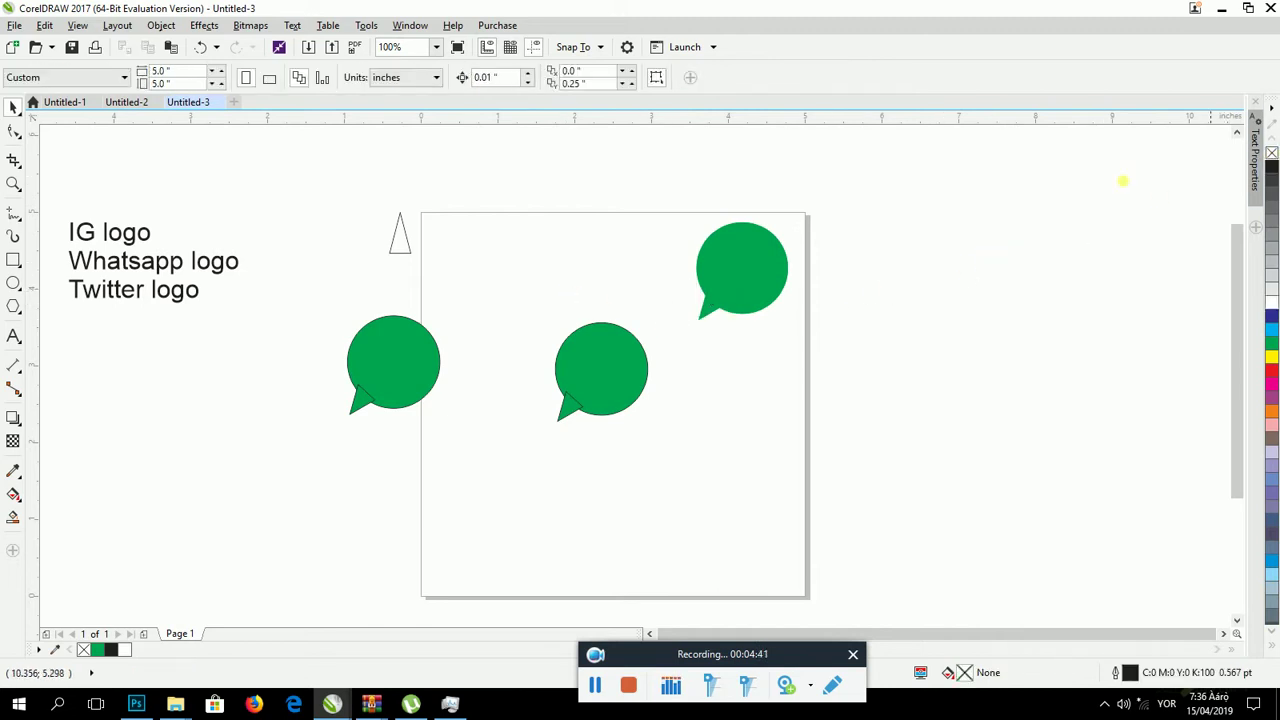
pyautogui.scroll(4, 686, 323)
pyautogui.scroll(-3, 775, 281)
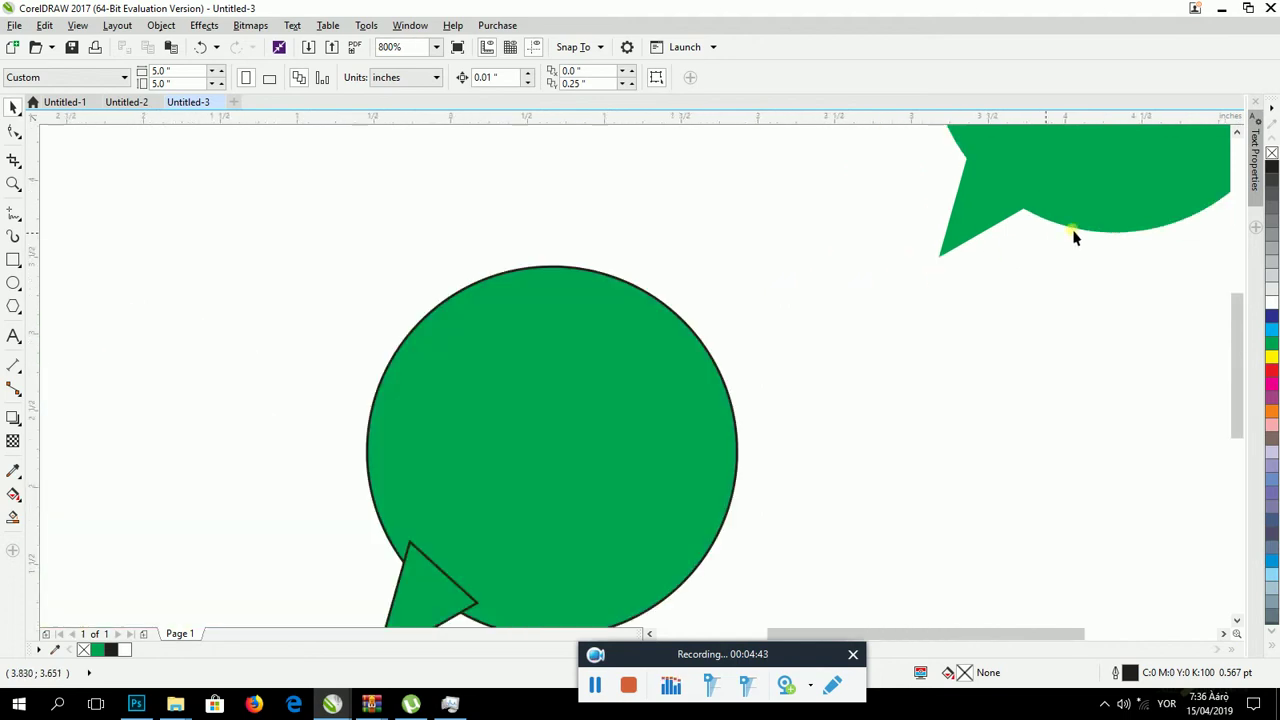
pyautogui.hscroll(-1, 1140, 215)
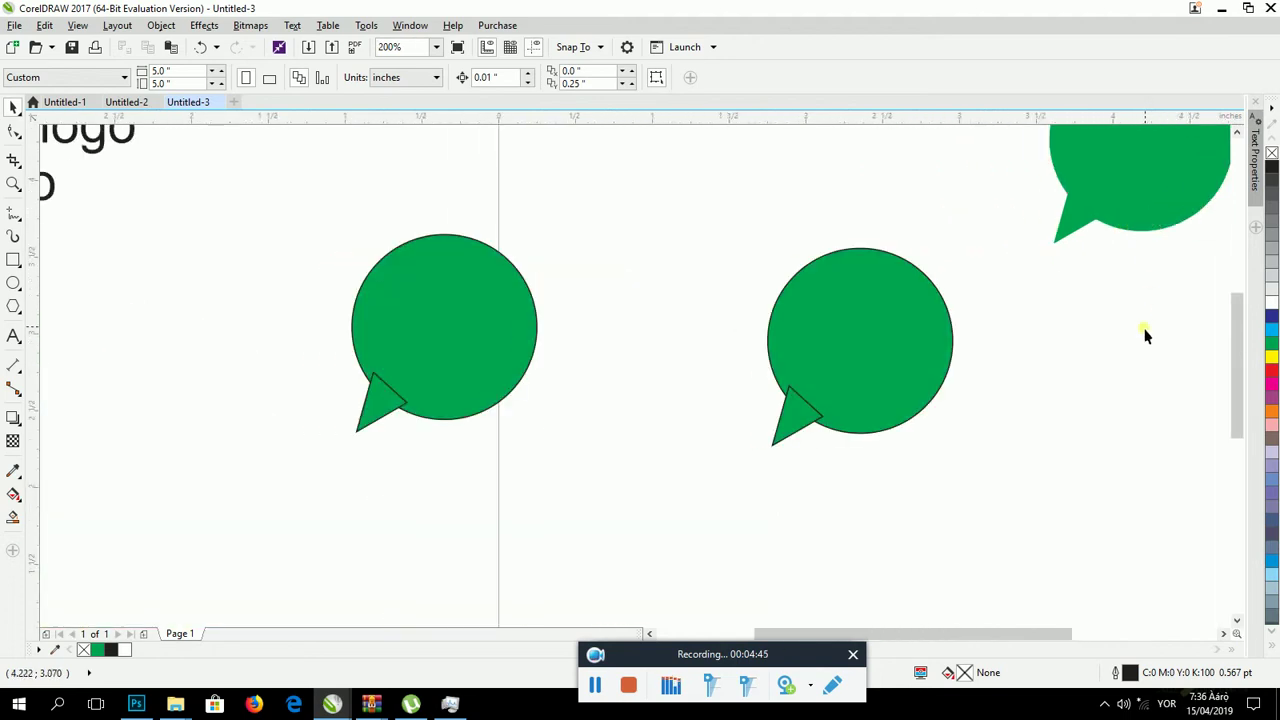
pyautogui.hscroll(4, 1123, 289)
pyautogui.scroll(1, 973, 206)
pyautogui.scroll(-3, 1163, 263)
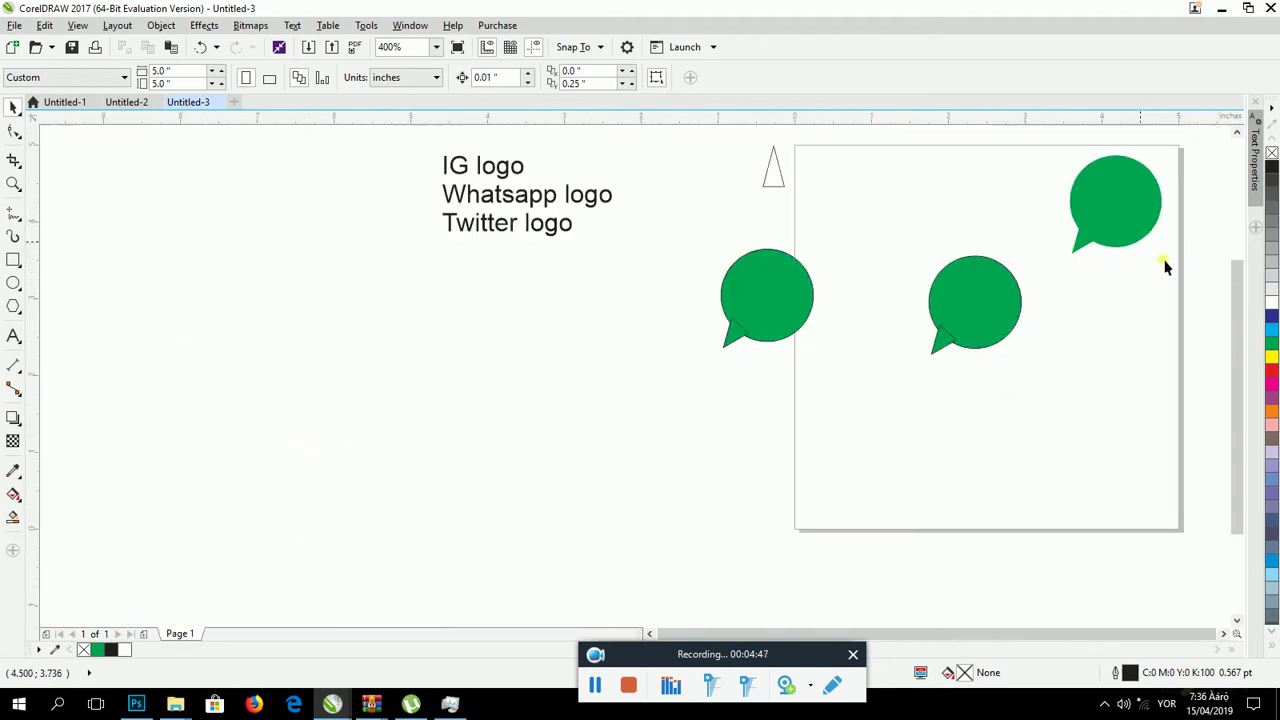
pyautogui.click(1224, 634)
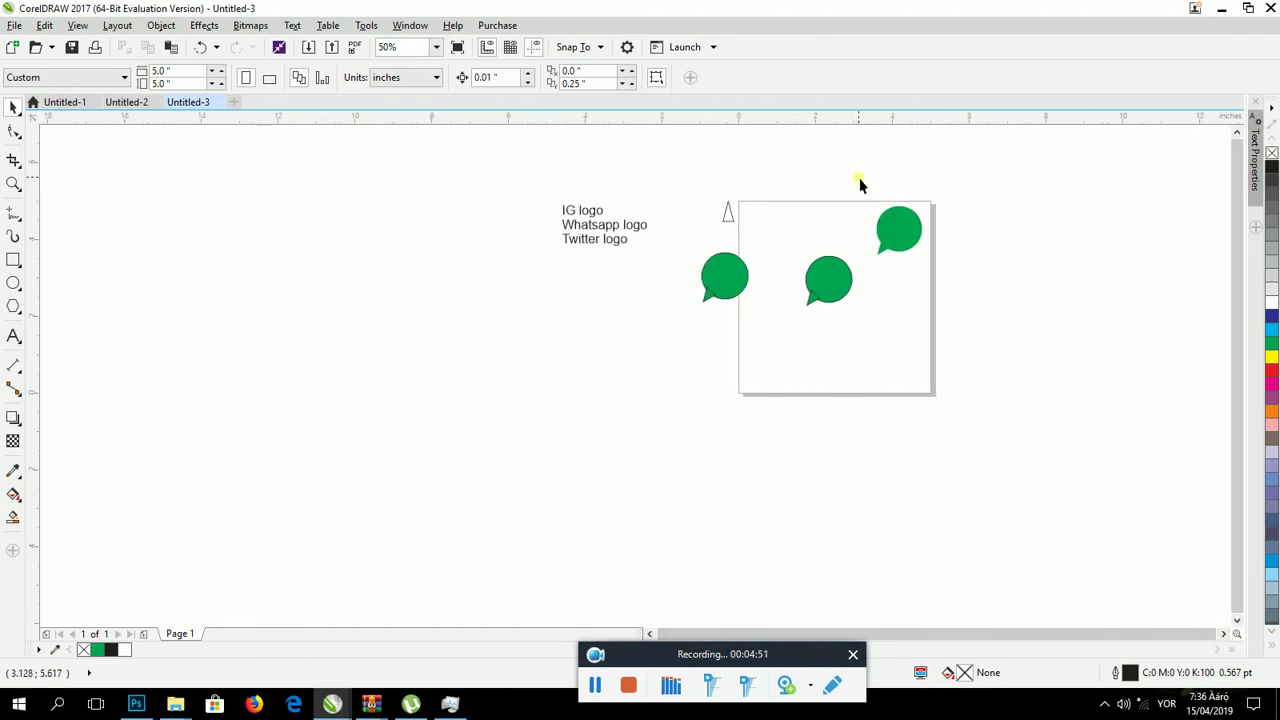
# - Draw a rectangle about 1.75 by 1.6 inches around the upper-right bubble, filled black and placed behind it
pyautogui.scroll(2, 893, 223)
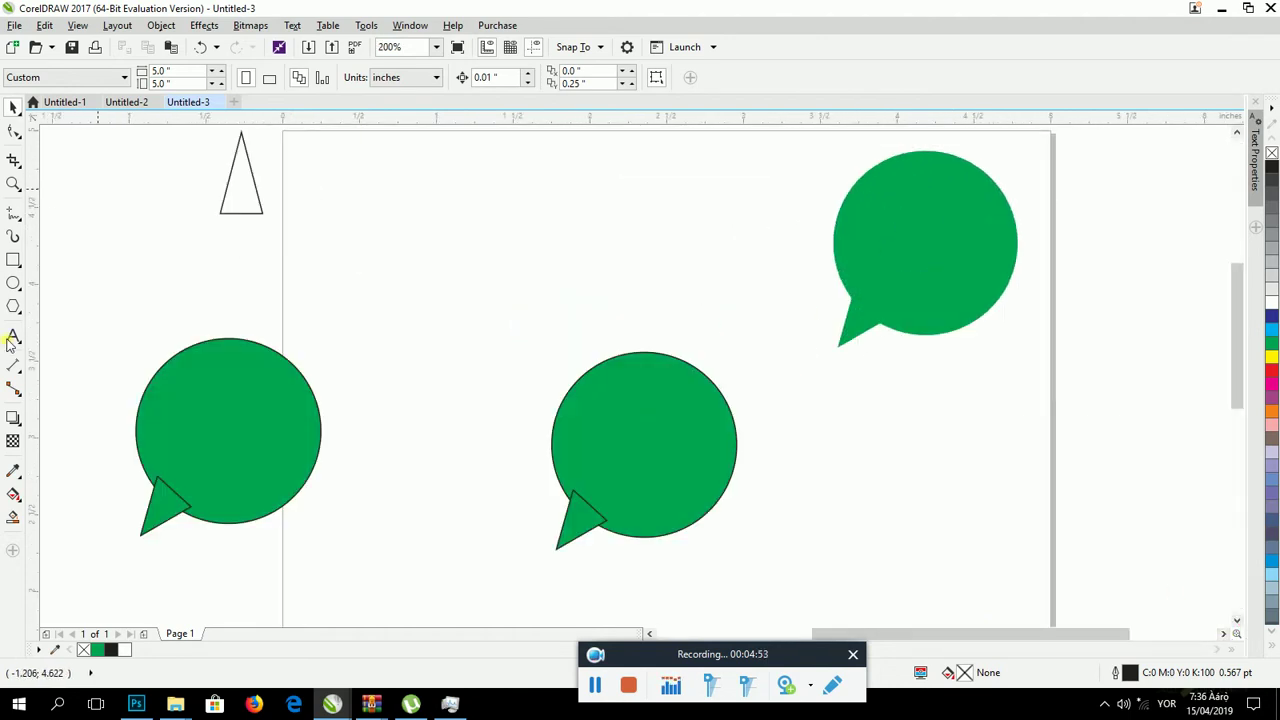
pyautogui.click(14, 259)
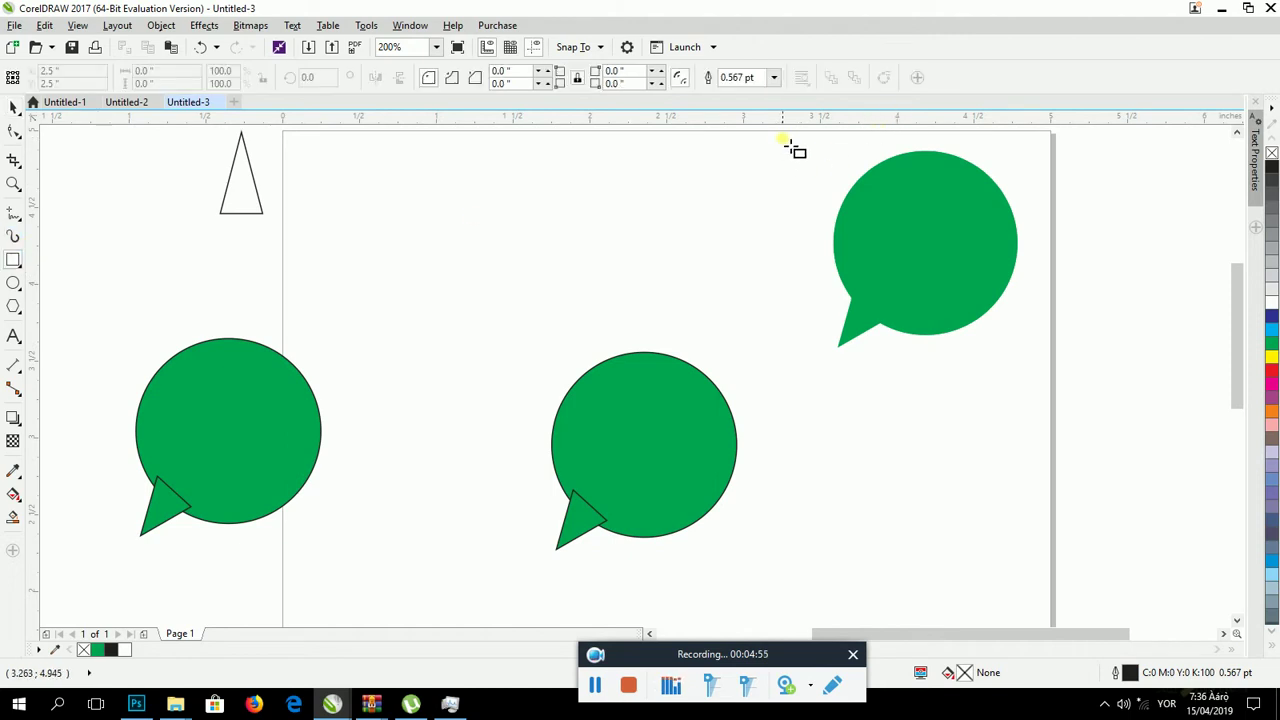
pyautogui.moveTo(785, 135); pyautogui.dragTo(1055, 382)
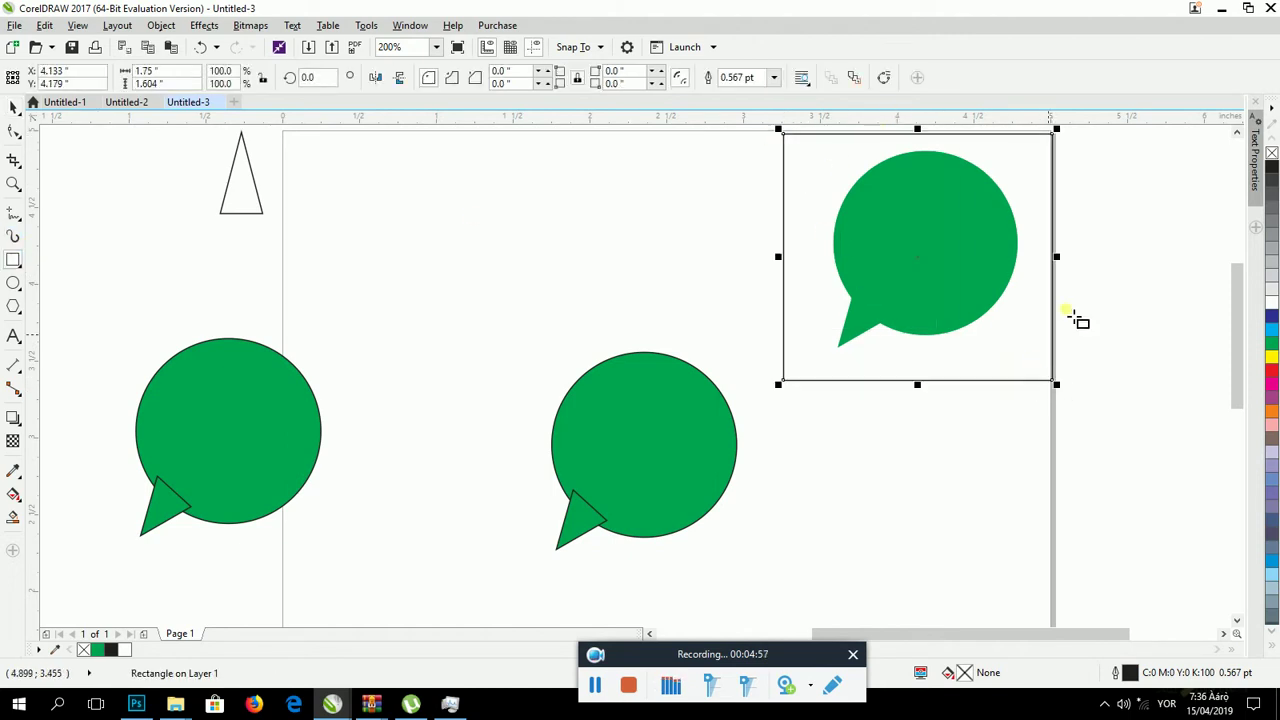
pyautogui.click(1271, 166)
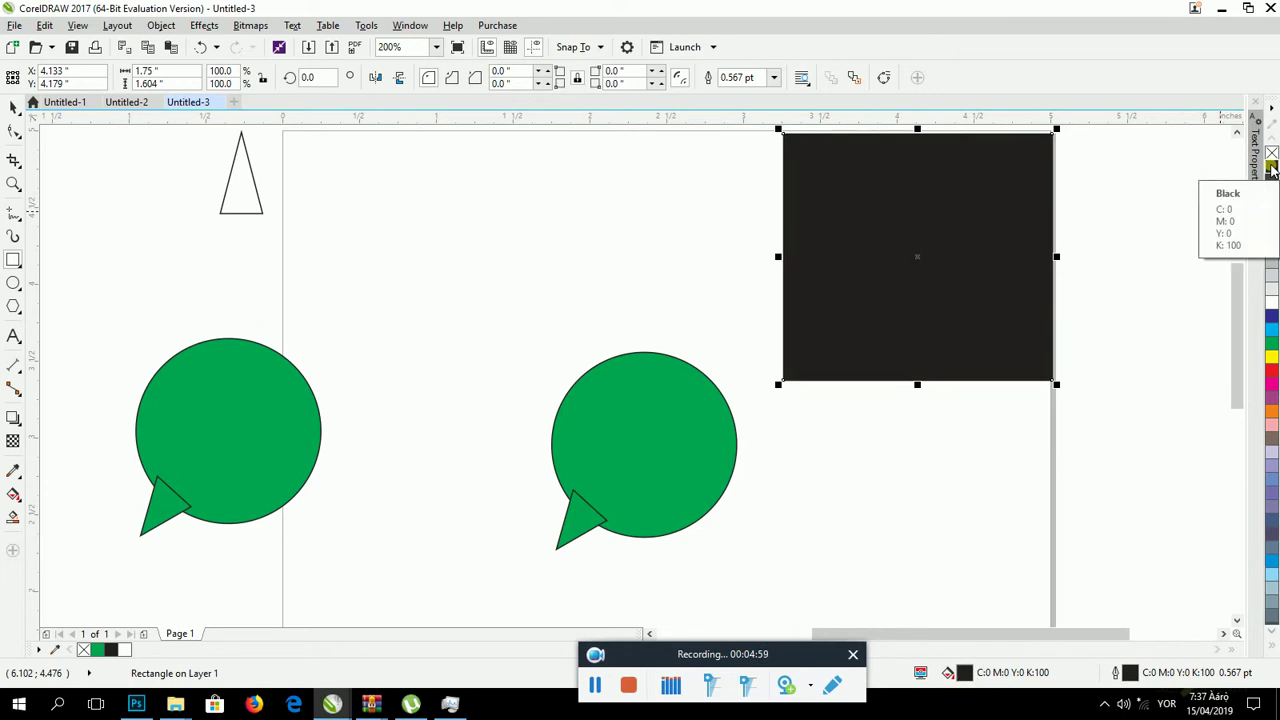
pyautogui.hotkey('shift', 'pagedown')
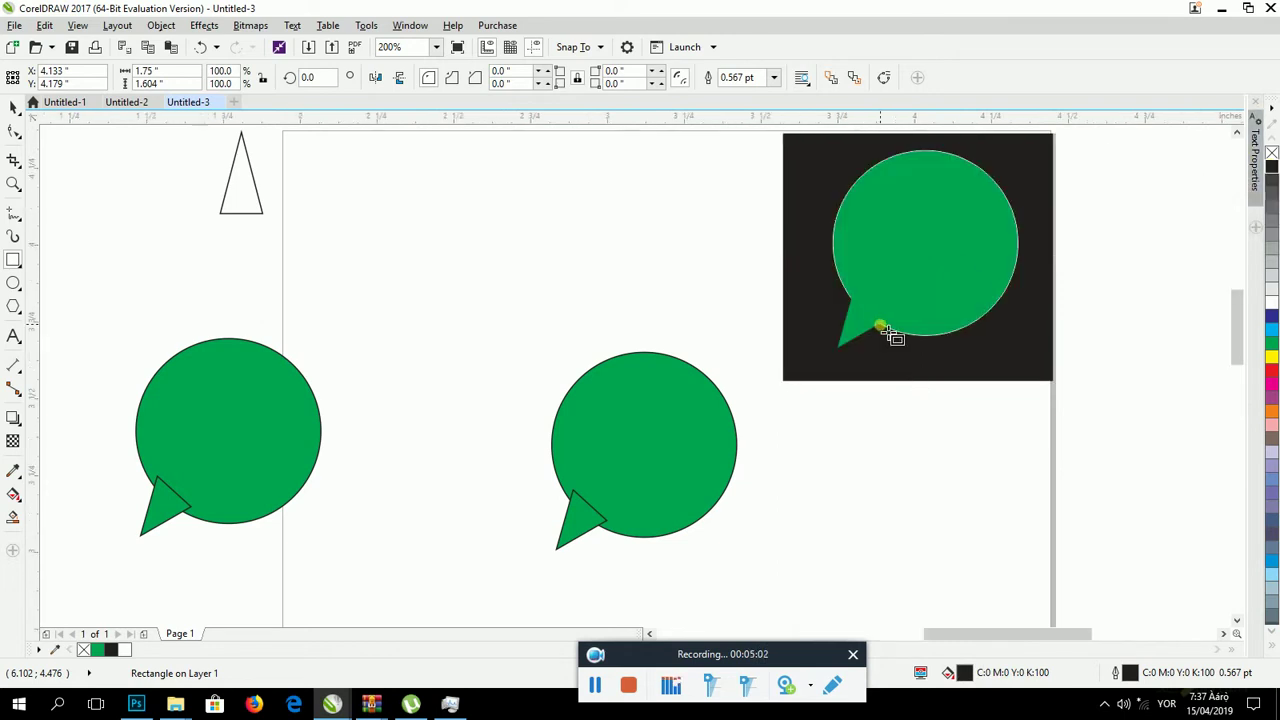
# - Apply a white hairline outline to the triangular tail of the bubble on the black rectangle
pyautogui.scroll(4, 891, 334)
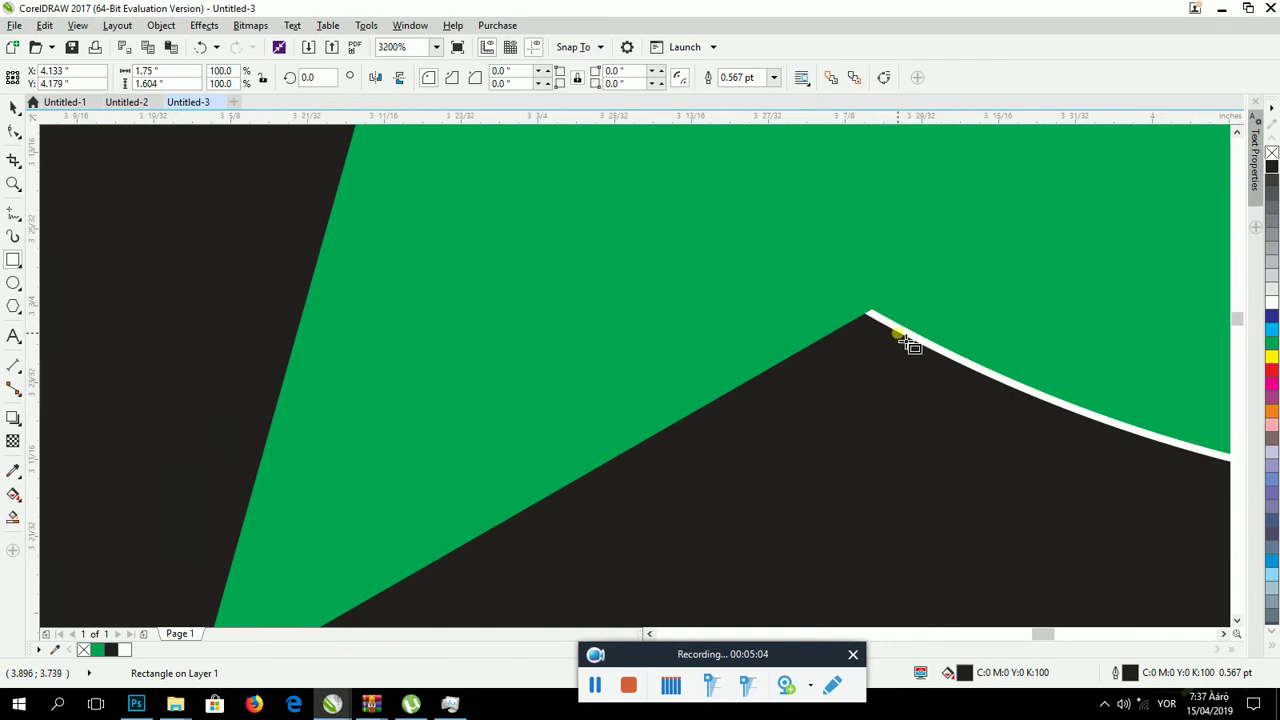
pyautogui.scroll(-1, 911, 344)
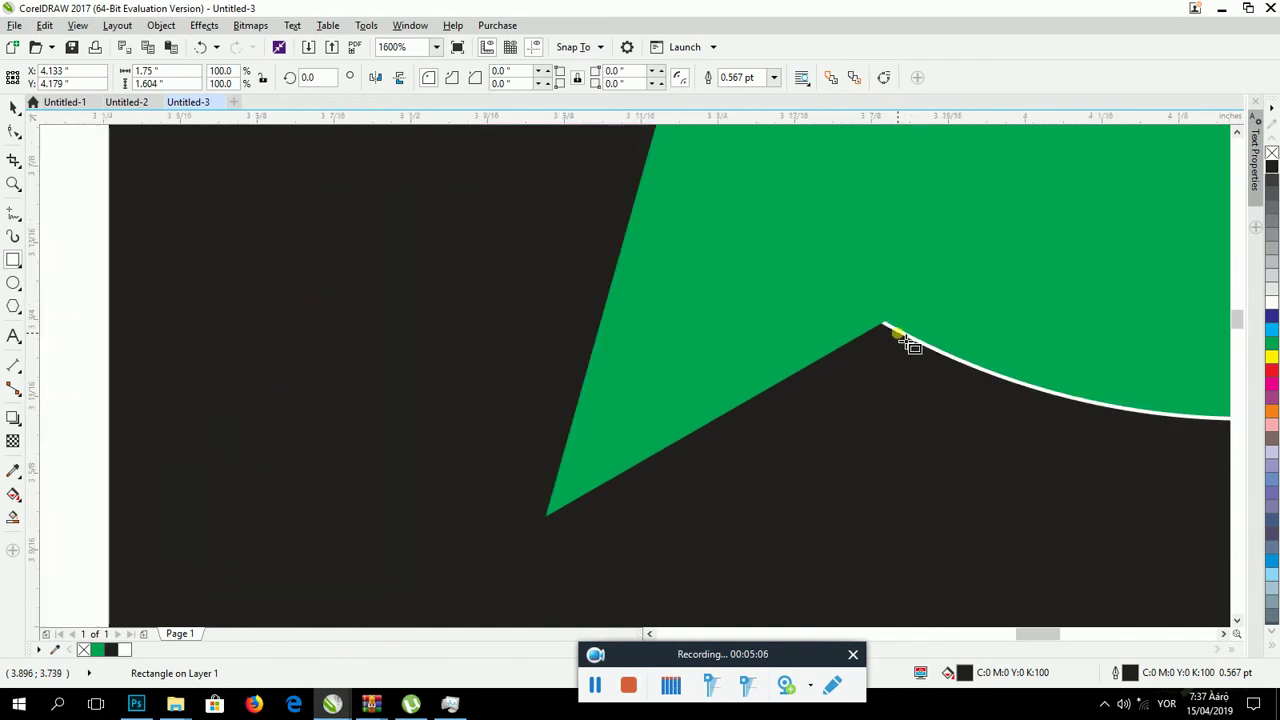
pyautogui.scroll(-1, 829, 334)
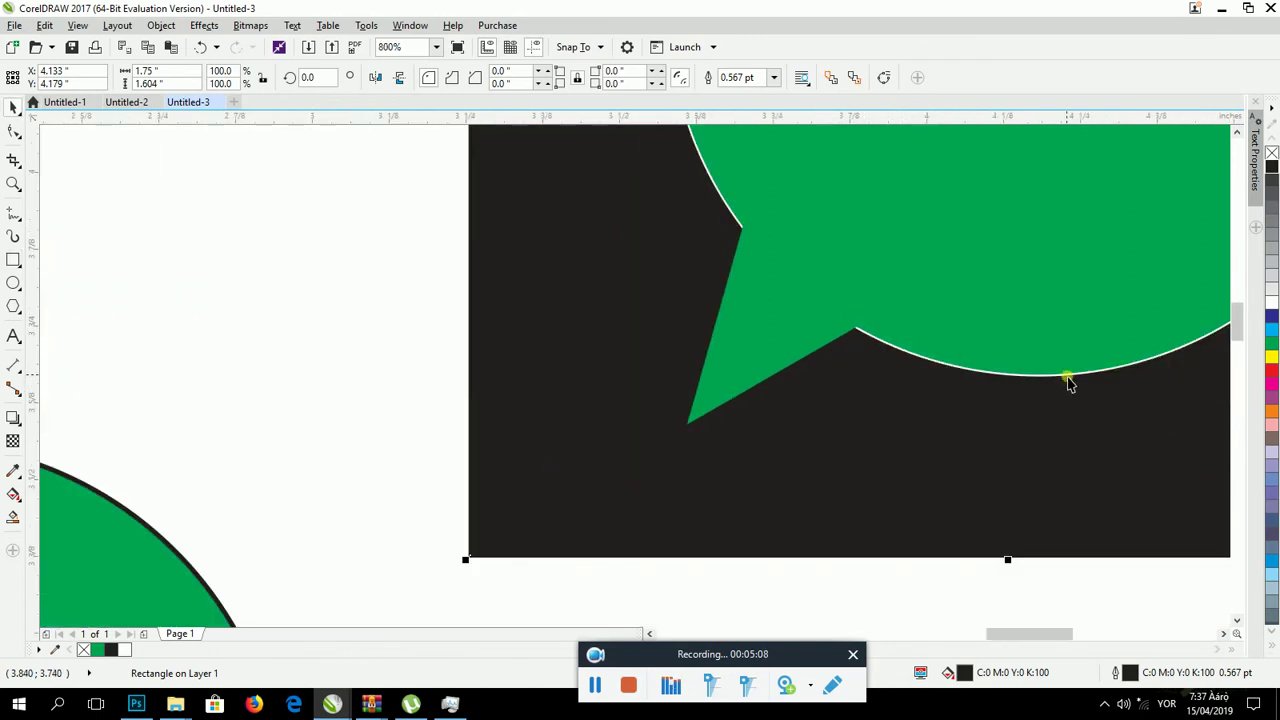
pyautogui.click(757, 343)
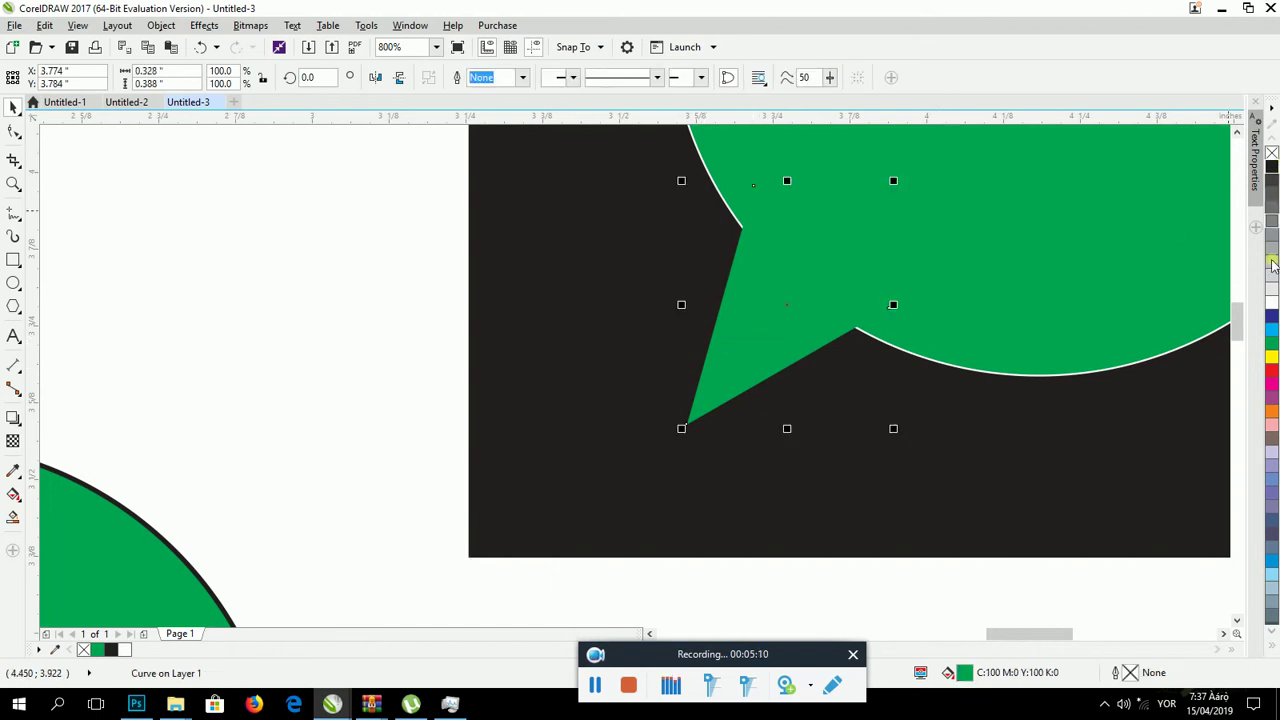
pyautogui.rightClick(1268, 303)
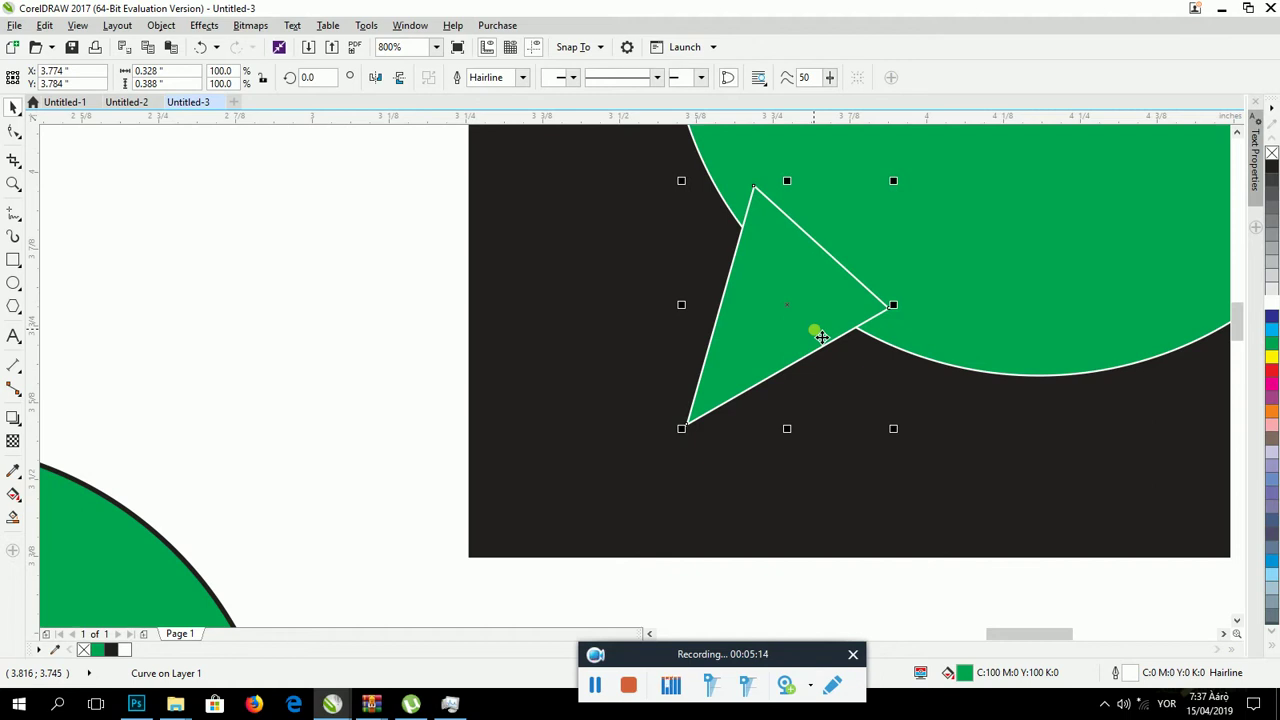
# - Select the circle on the black rectangle together with its triangular tail
pyautogui.scroll(-1, 928, 192)
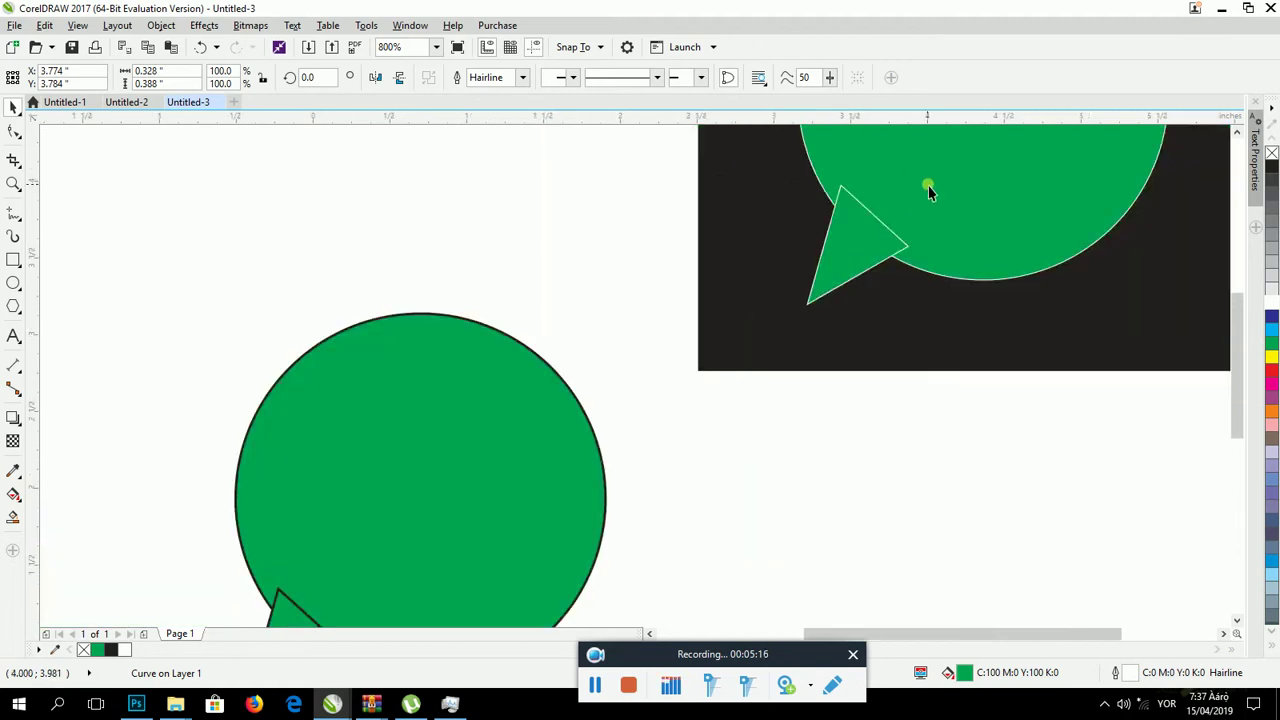
pyautogui.moveTo(1237, 347); pyautogui.dragTo(1237, 304)
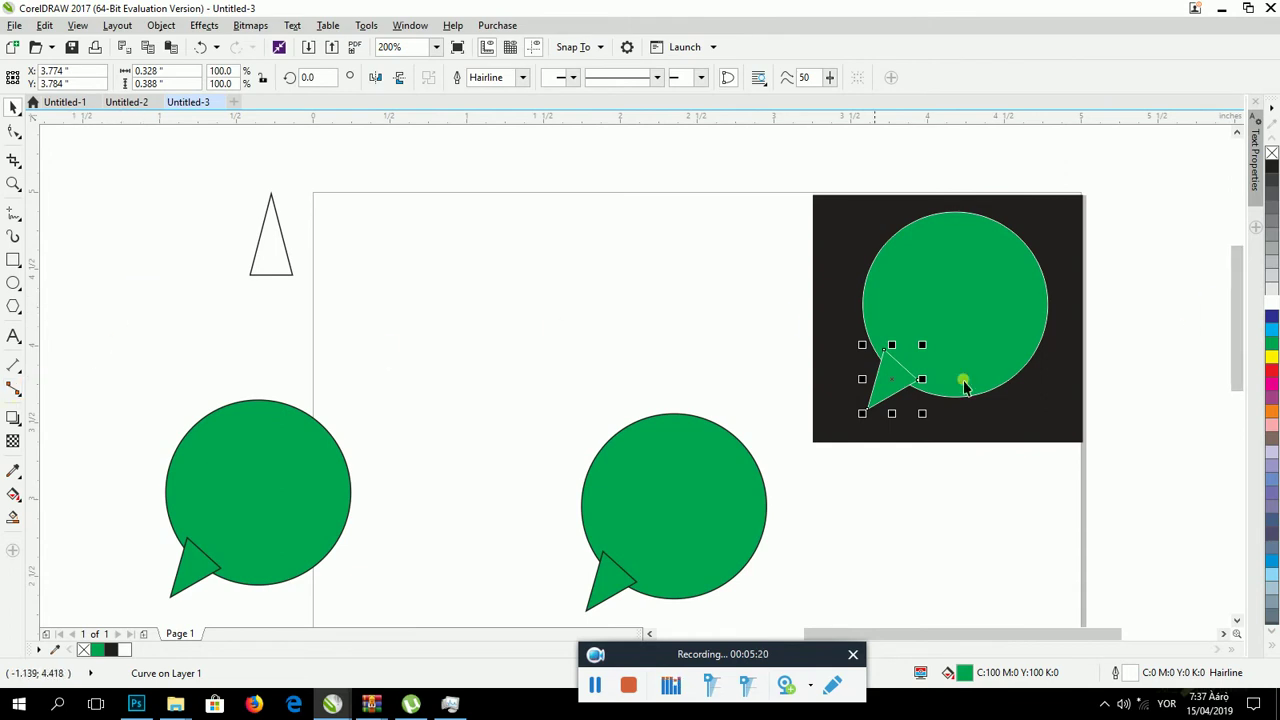
pyautogui.keyDown('shift'); pyautogui.click(889, 267); pyautogui.keyUp('shift')
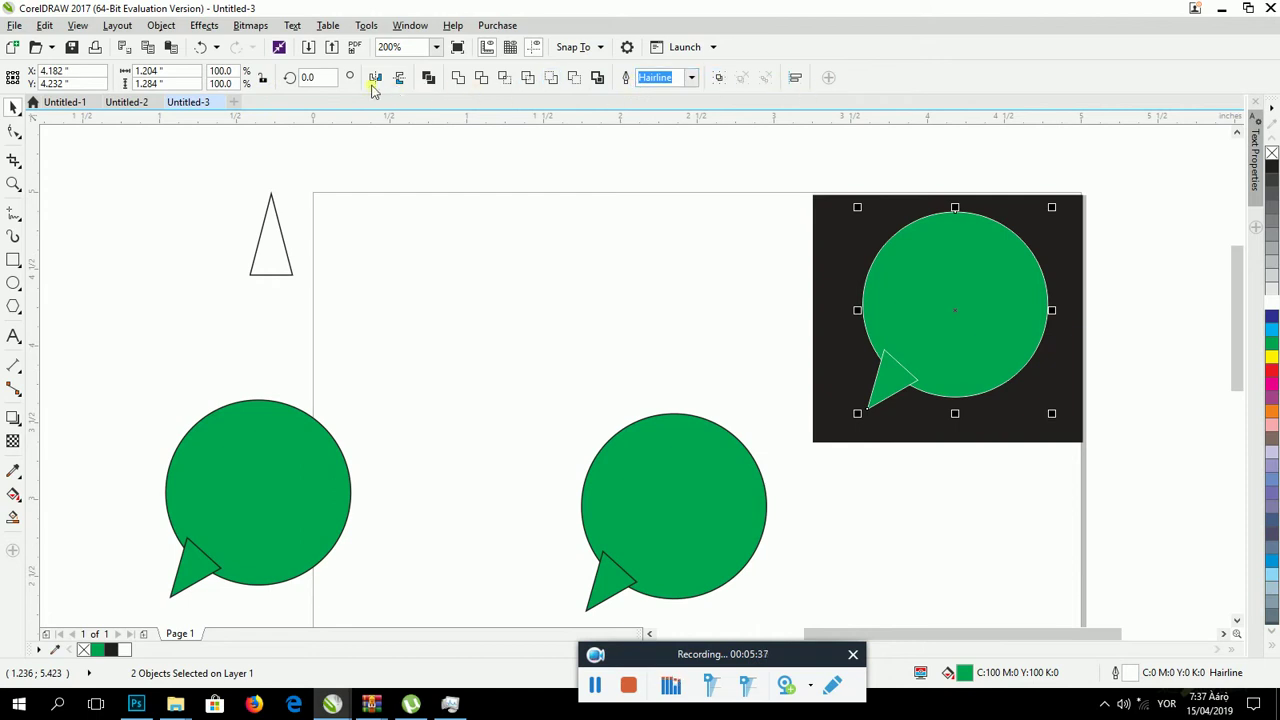
# - Try to combine the selected circle and tail, inspect their overlap, and undo the combination
pyautogui.click(428, 78)
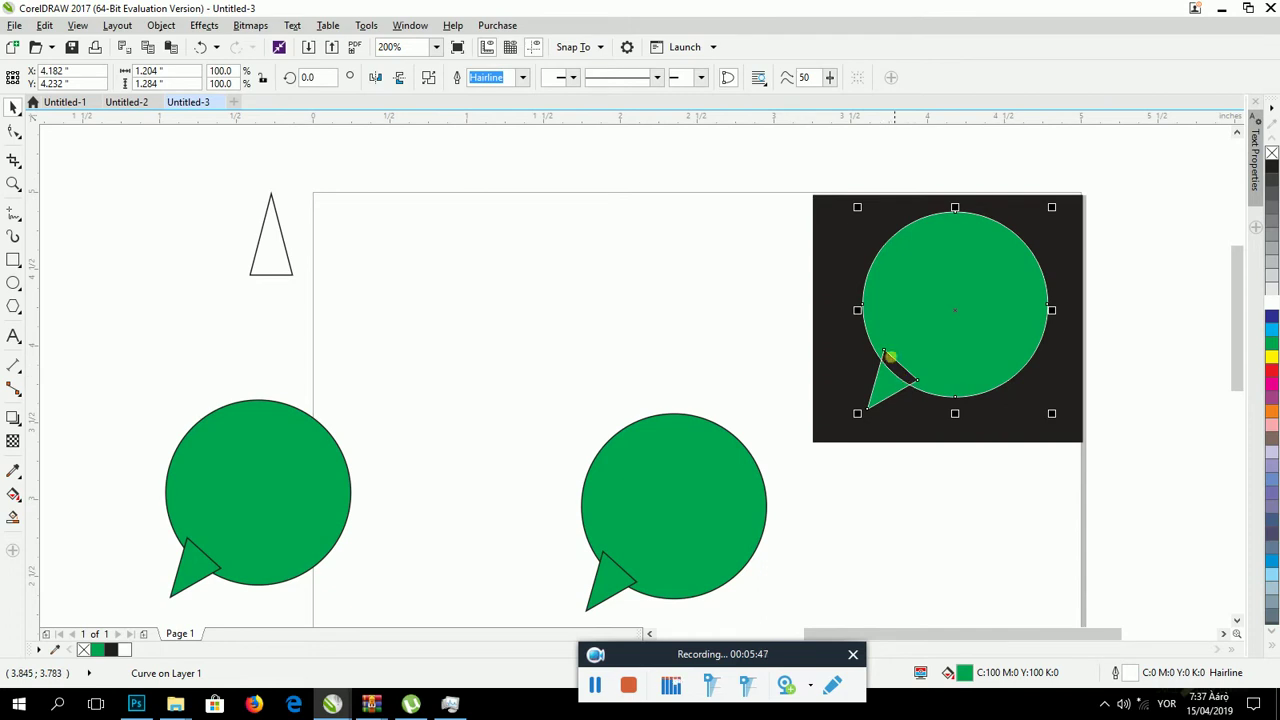
pyautogui.scroll(2, 909, 387)
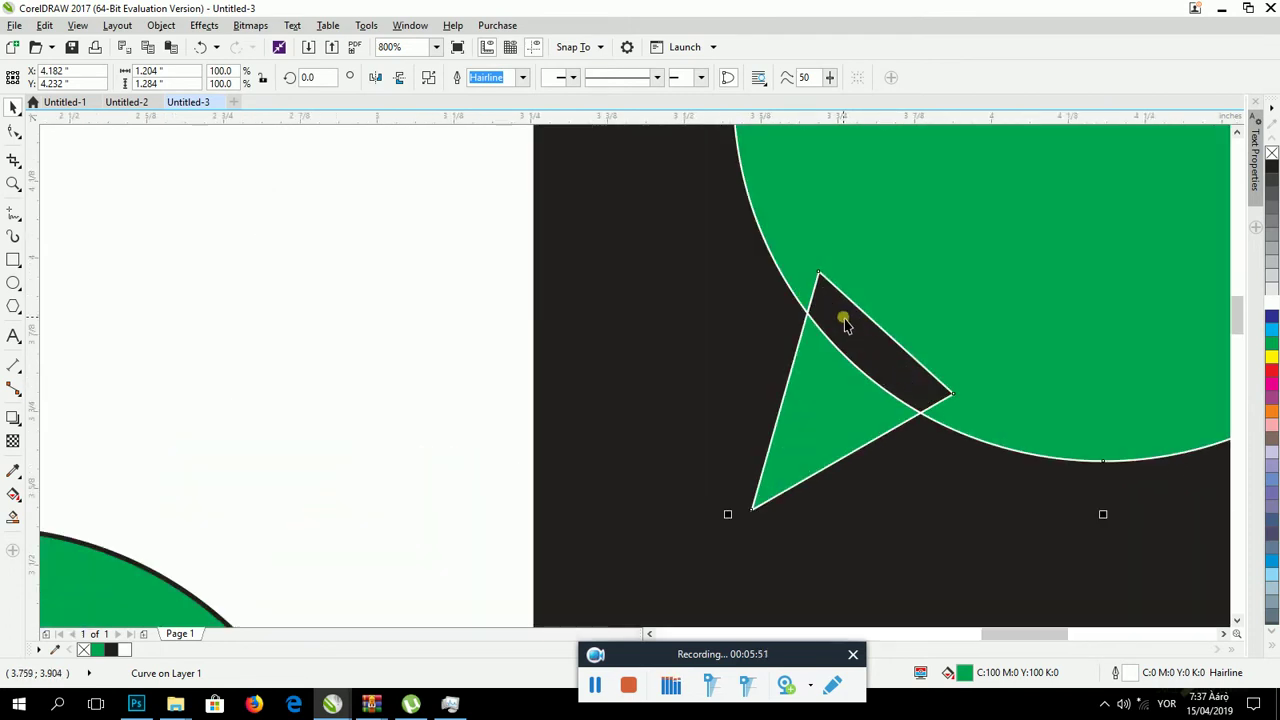
pyautogui.scroll(-2, 844, 319)
pyautogui.hotkey('ctrl', 'k')
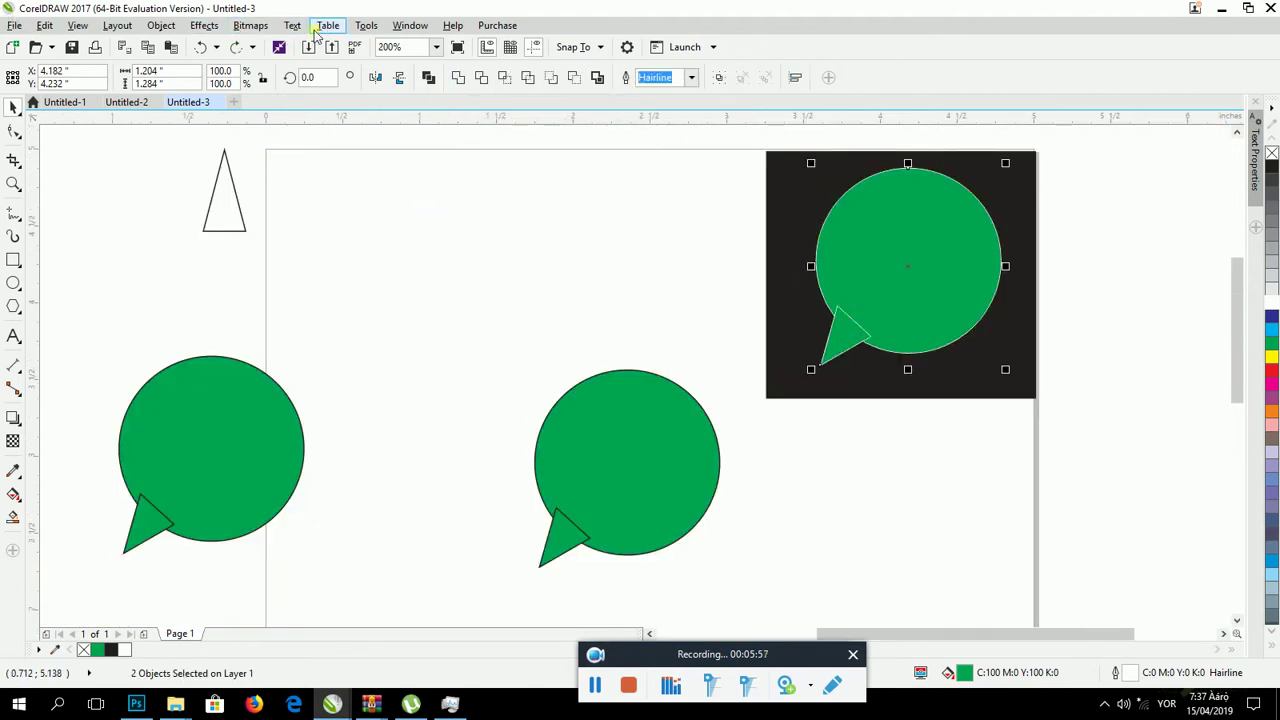
# - Try welding the circle and triangular tail on the black rectangle, and undo the weld
pyautogui.click(174, 30)
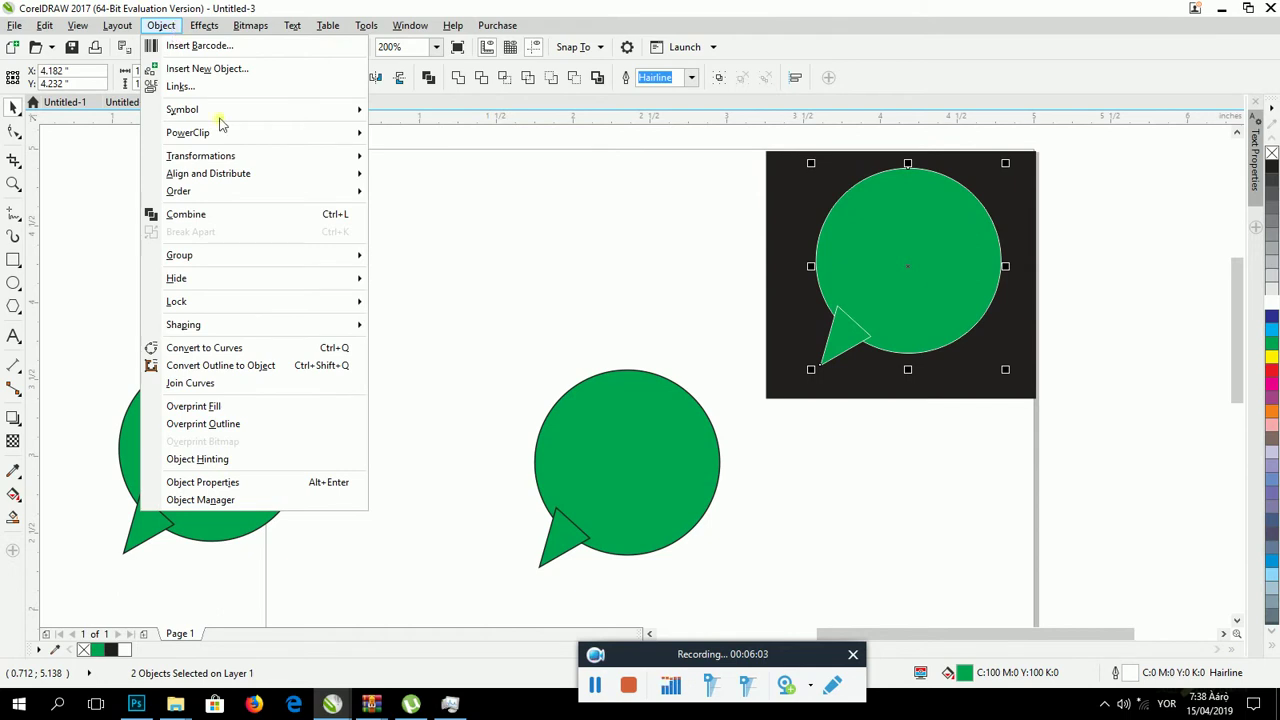
pyautogui.click(173, 22)
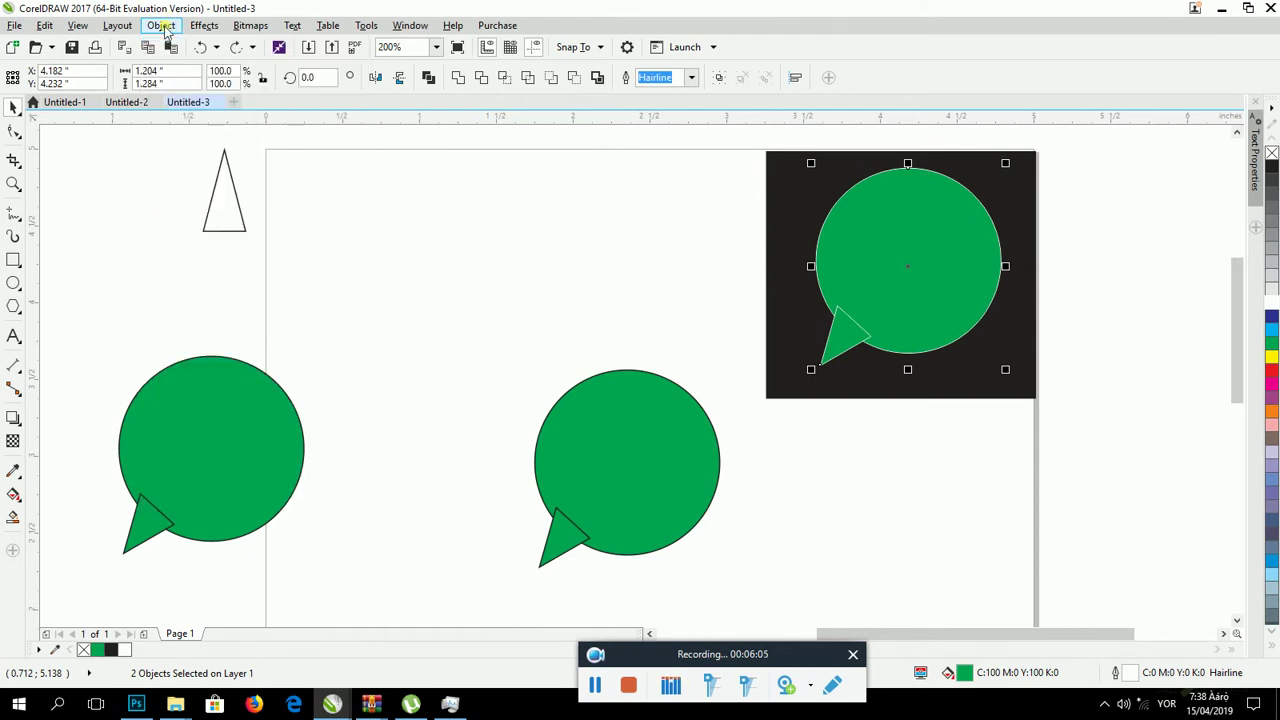
pyautogui.click(164, 27)
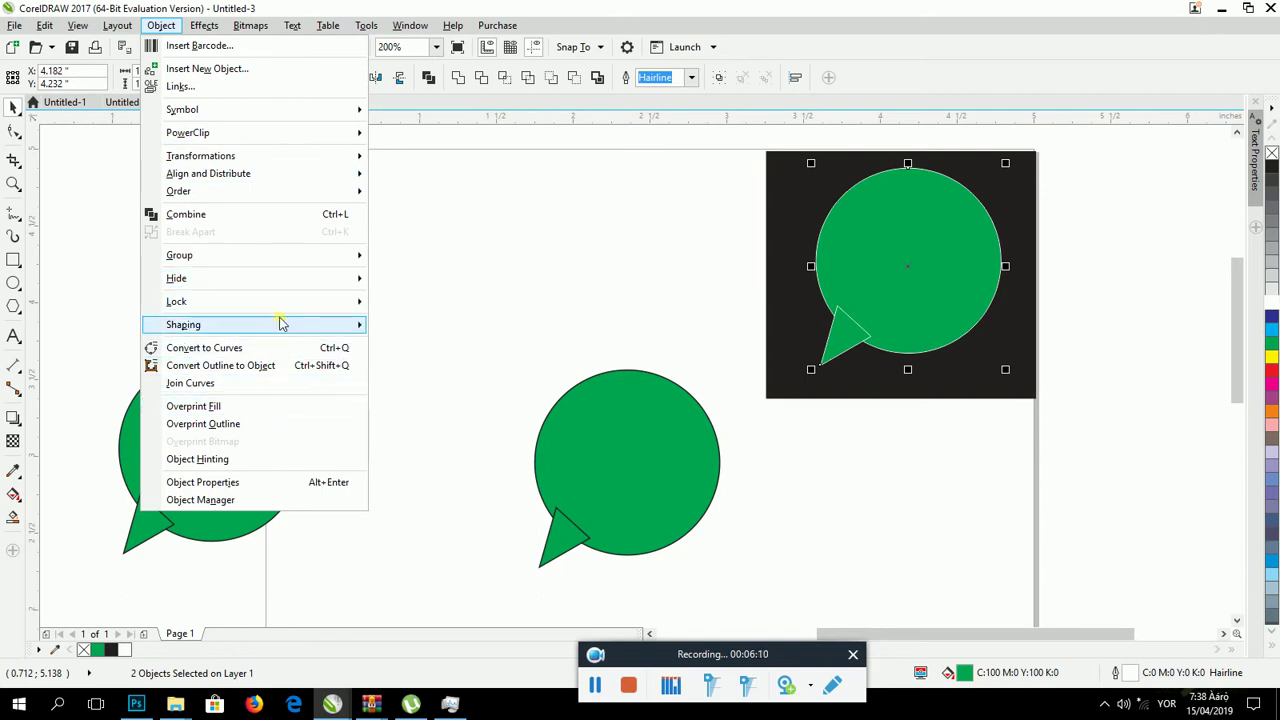
pyautogui.moveTo(280, 323)
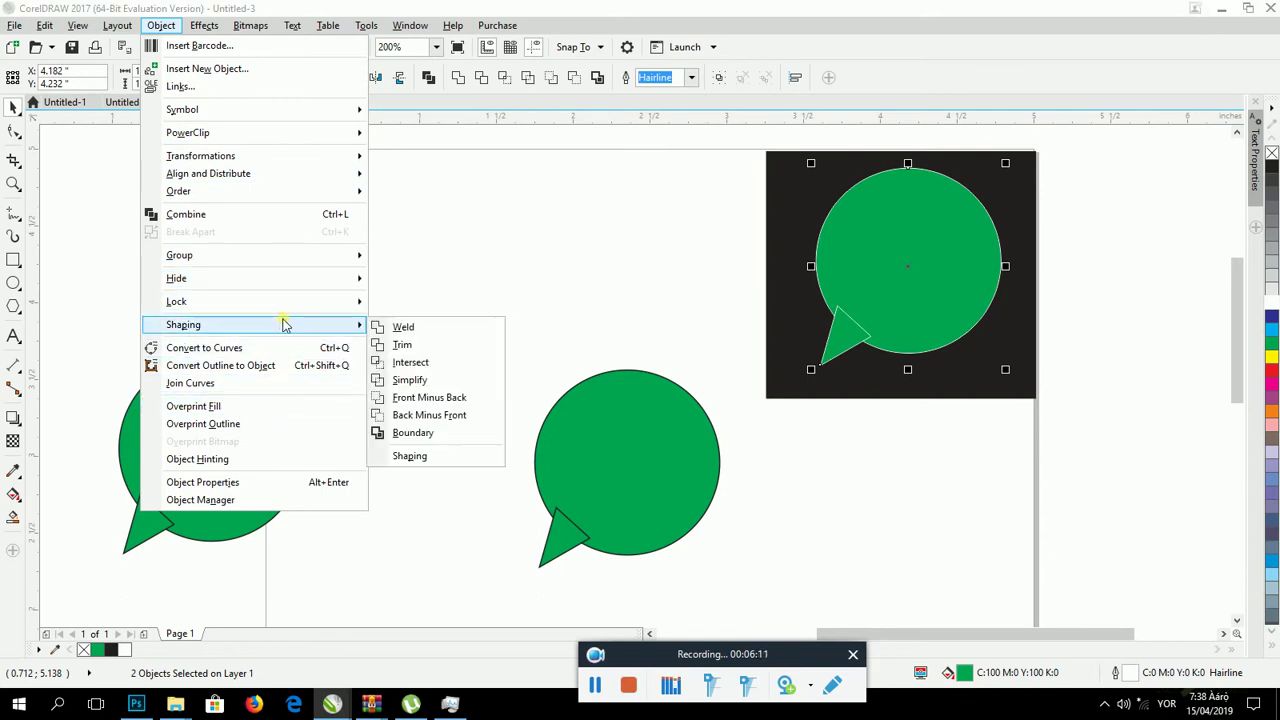
pyautogui.click(435, 331)
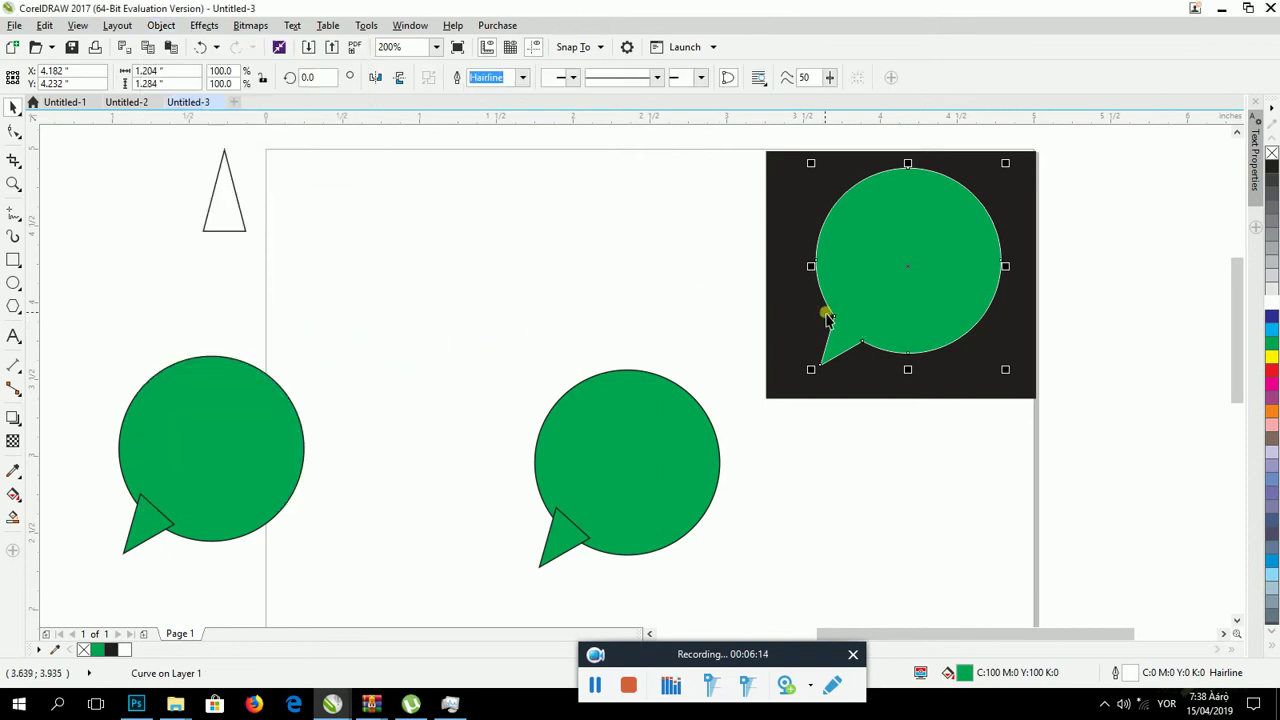
pyautogui.hotkey('ctrl', 'z')
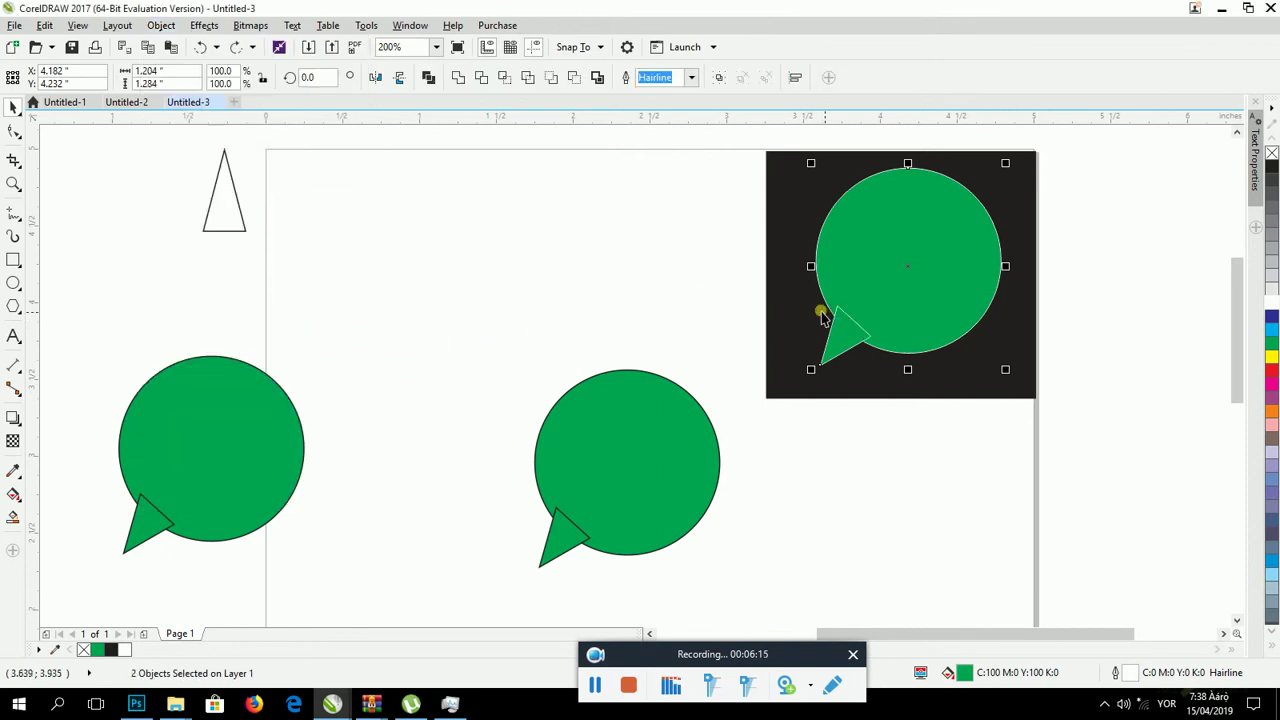
# - Weld the circle and triangular tail on the black rectangle into one speech bubble and check the joint up close
pyautogui.click(458, 78)
pyautogui.scroll(3, 820, 360)
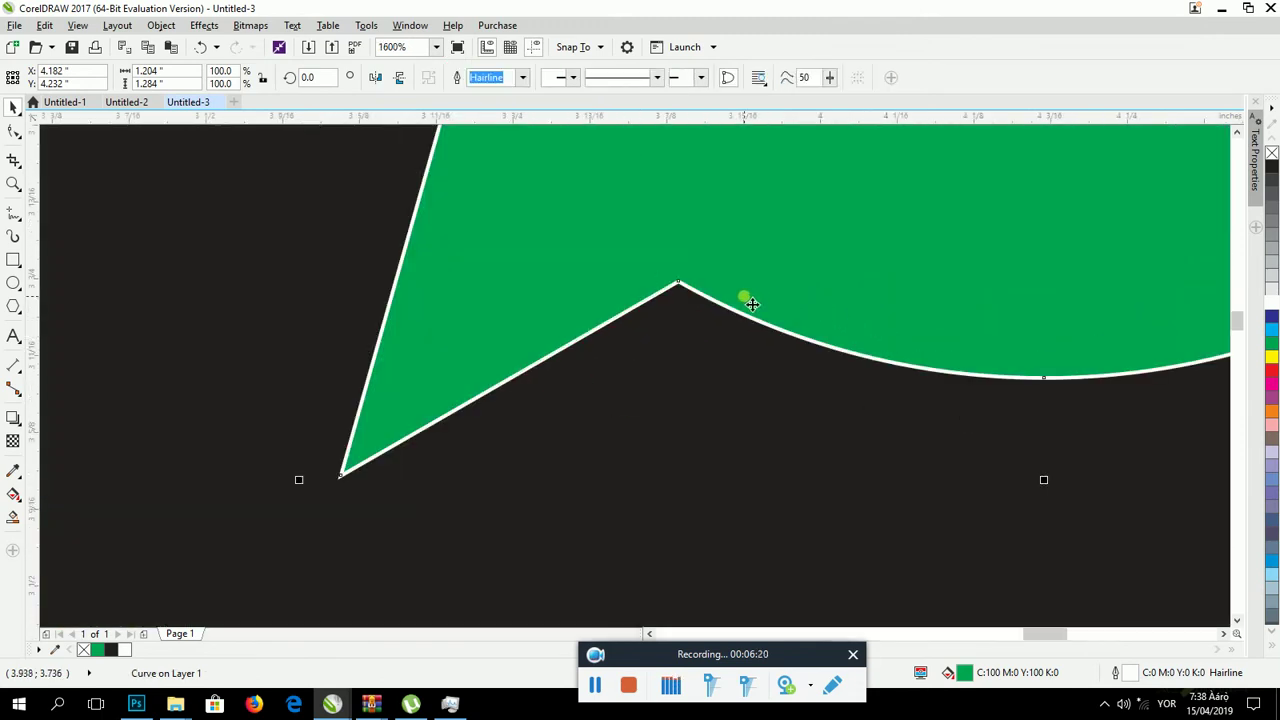
pyautogui.scroll(1, 752, 304)
pyautogui.scroll(-3, 380, 240)
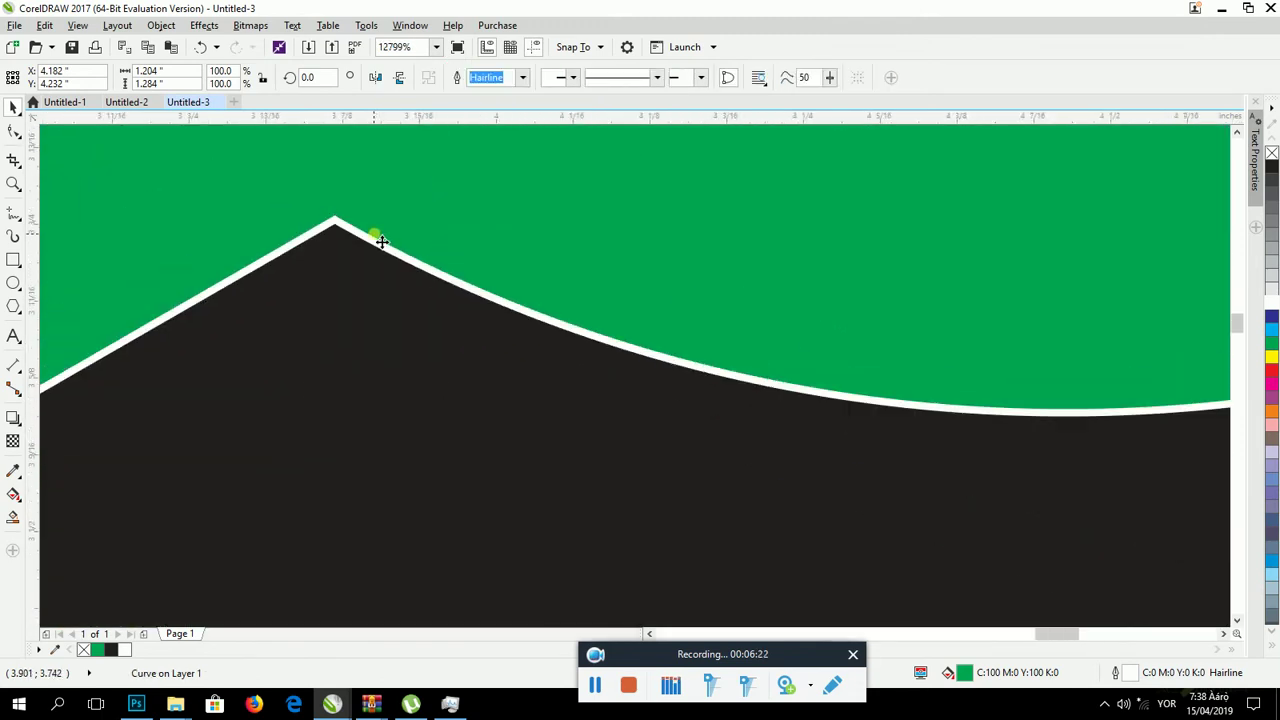
pyautogui.scroll(-5, 380, 240)
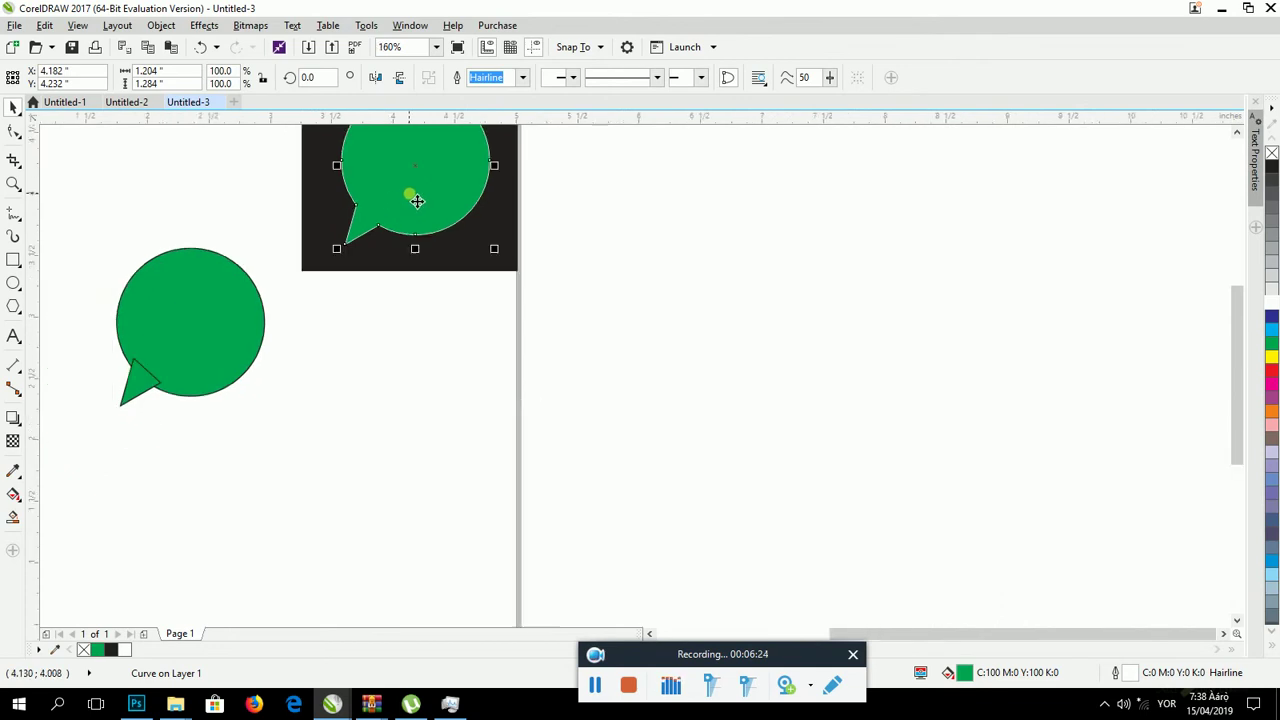
pyautogui.scroll(-1, 390, 208)
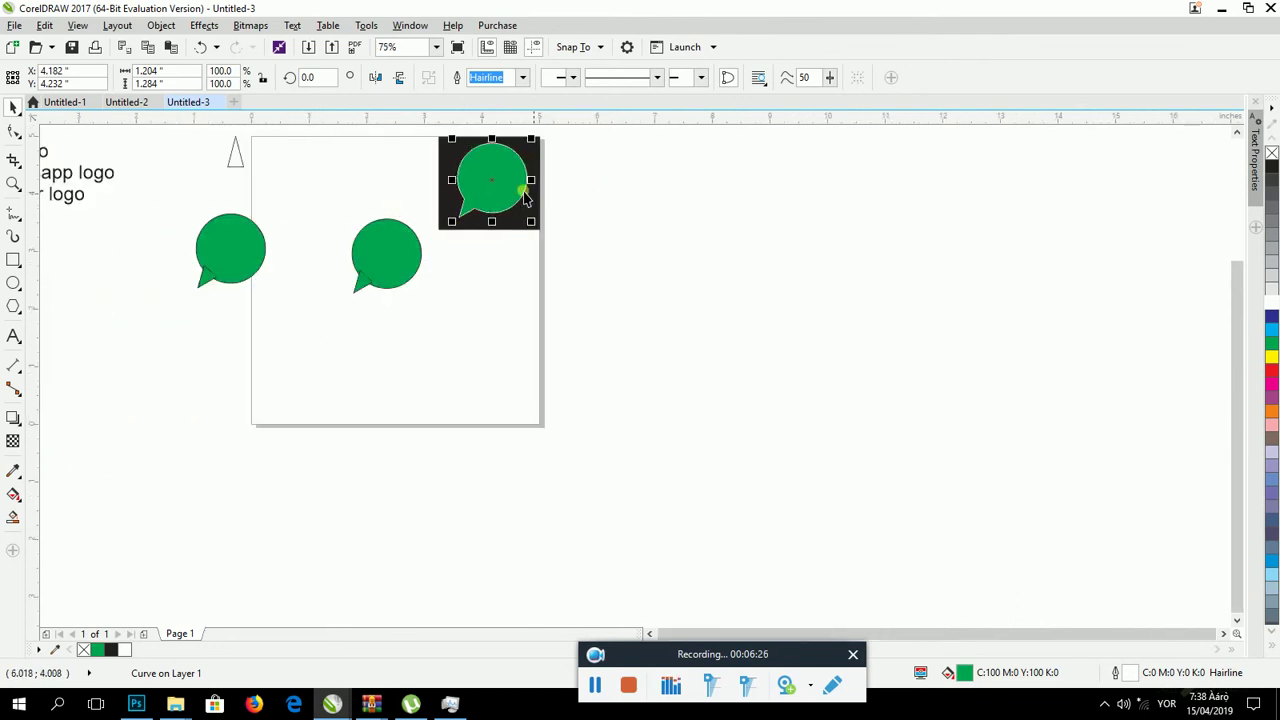
pyautogui.scroll(-1, 520, 196)
pyautogui.scroll(4, 490, 250)
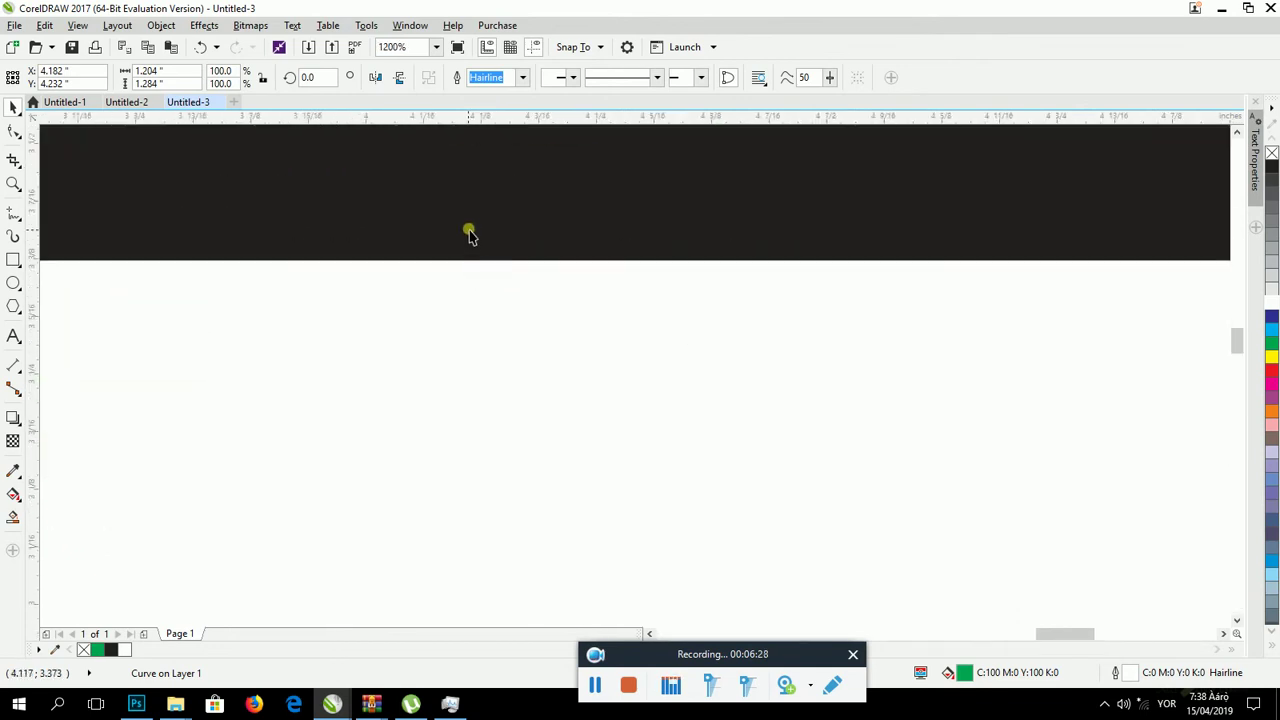
pyautogui.scroll(-1, 471, 234)
# - Try white, blue, yellow and magenta outline colours on the welded speech bubble
pyautogui.moveTo(1234, 329); pyautogui.dragTo(1234, 253)
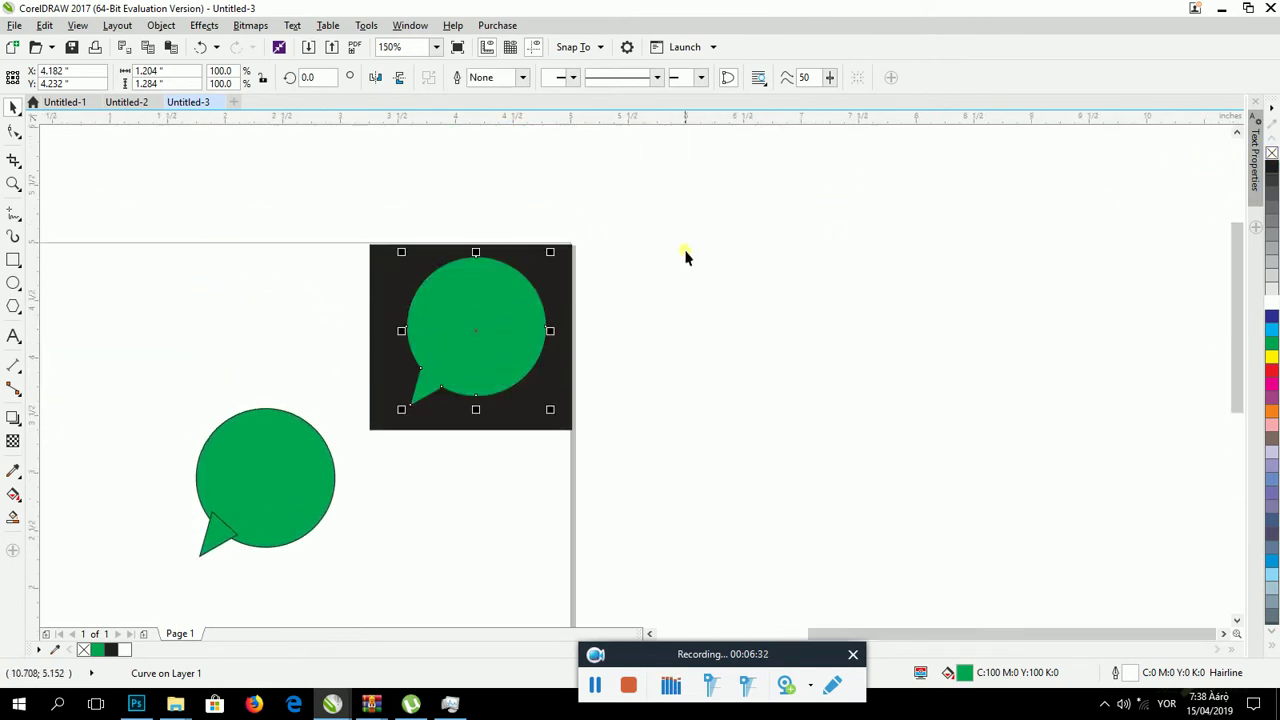
pyautogui.scroll(2, 470, 385)
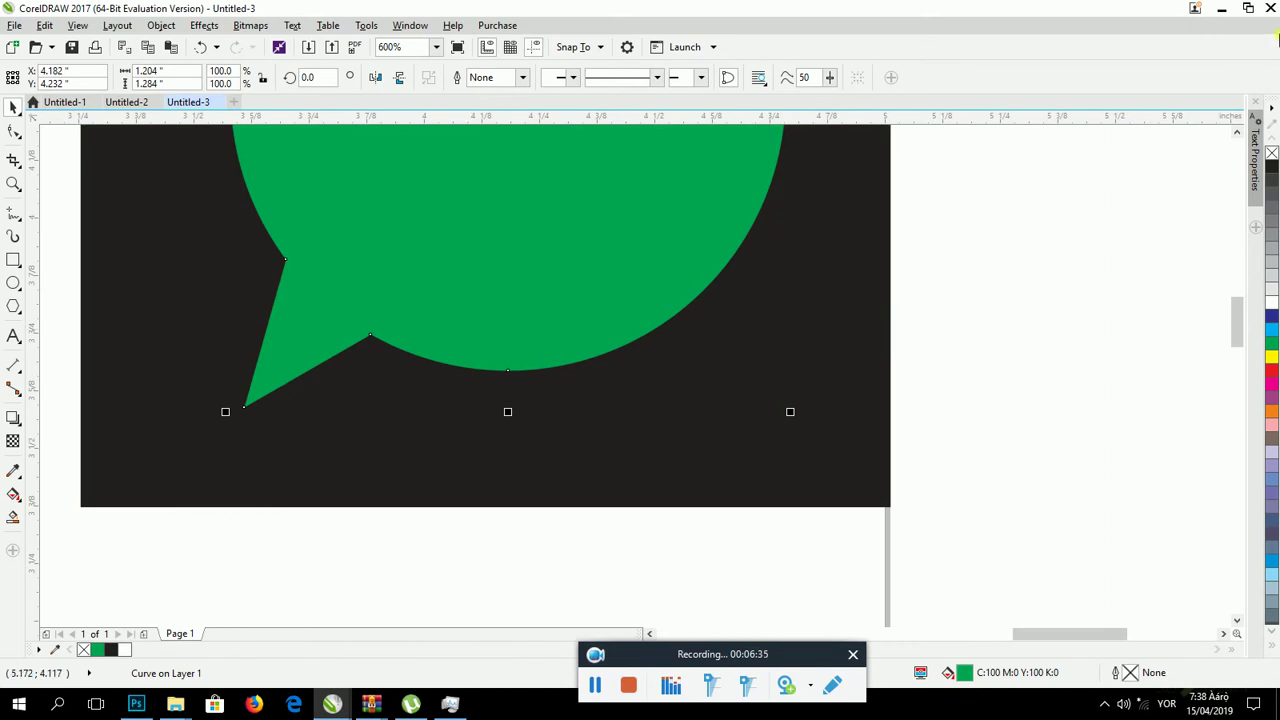
pyautogui.rightClick(1270, 302)
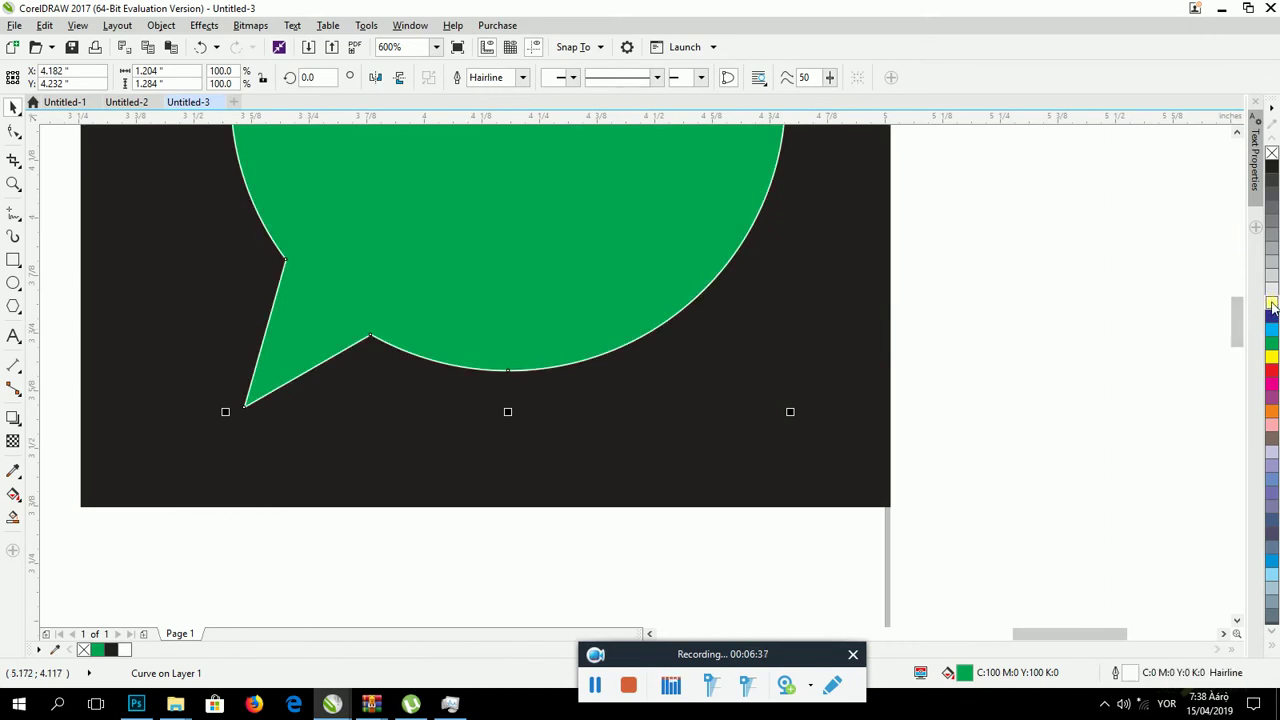
pyautogui.rightClick(1271, 318)
pyautogui.rightClick(1271, 342)
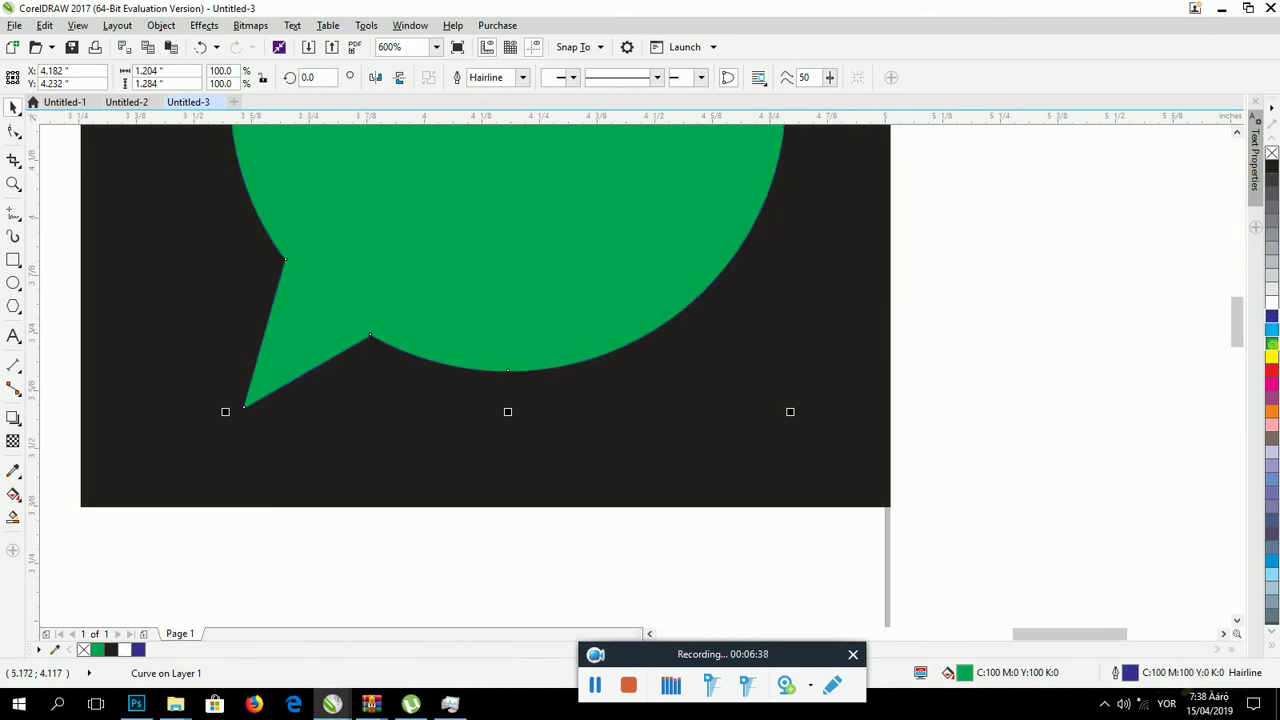
pyautogui.rightClick(1271, 356)
pyautogui.rightClick(1271, 384)
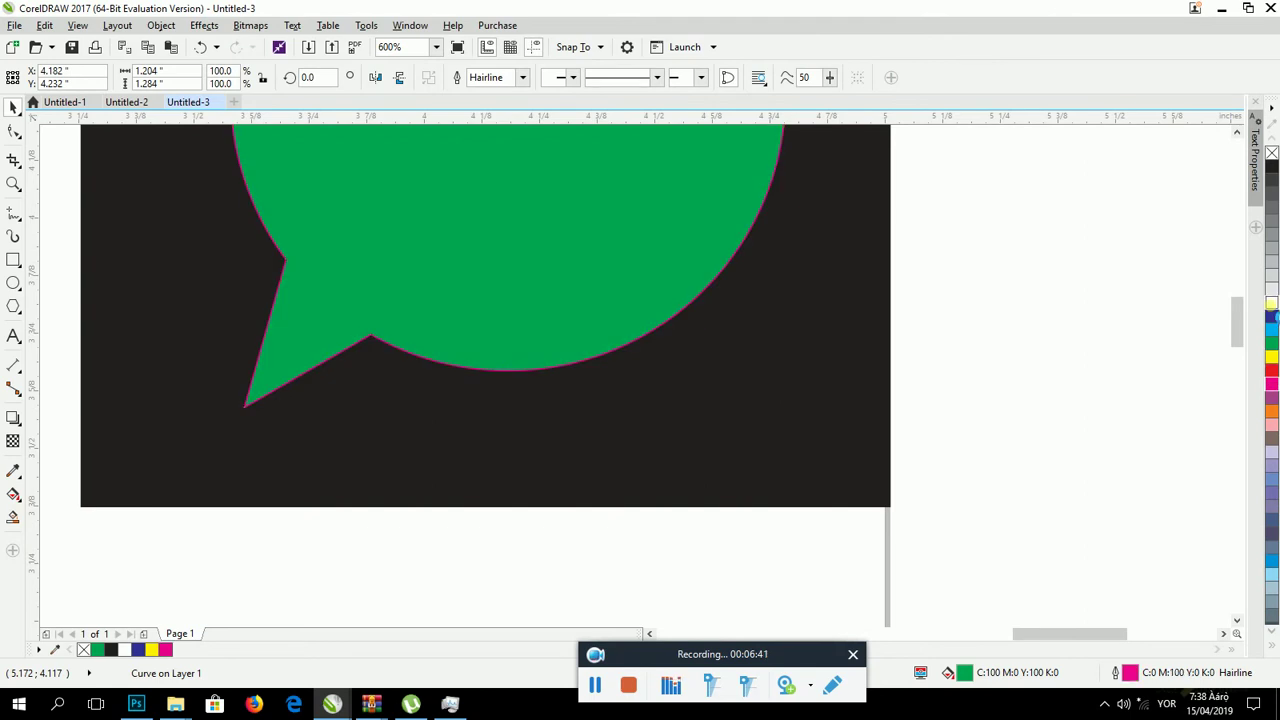
# - Give the welded speech bubble a white outline 4.0 pt thick
pyautogui.rightClick(1271, 303)
pyautogui.scroll(-2, 981, 231)
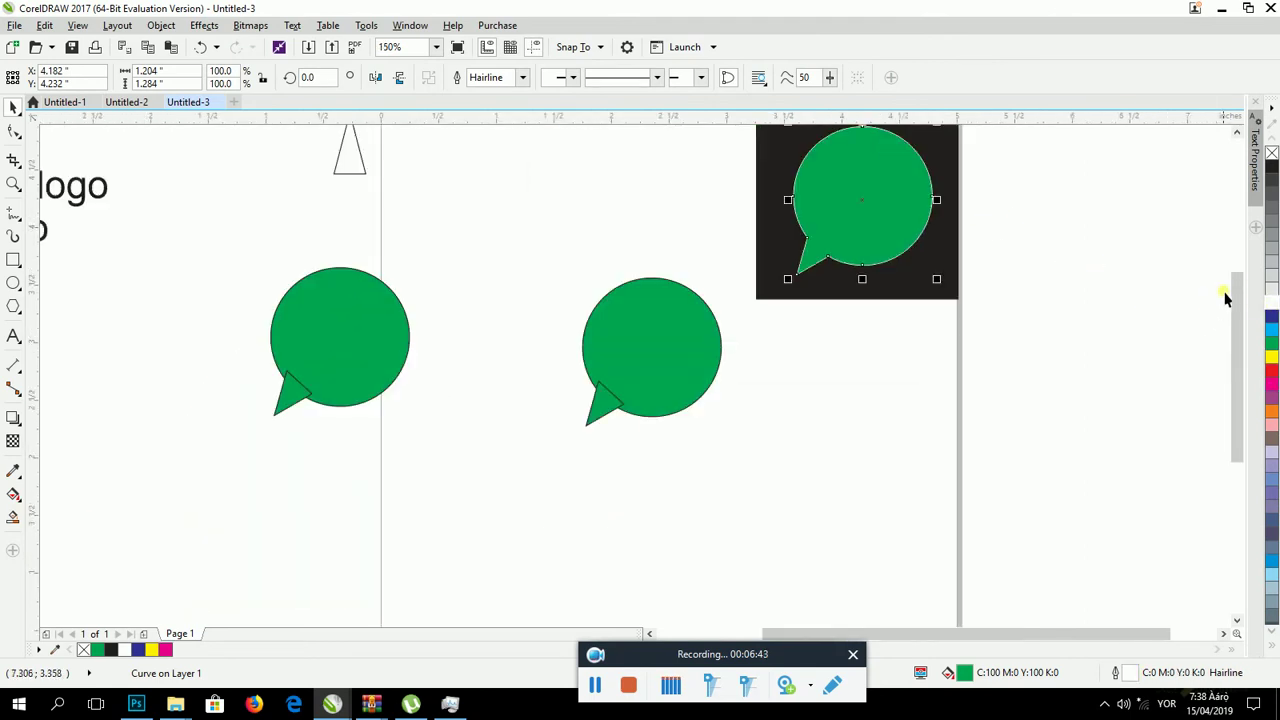
pyautogui.click(531, 77)
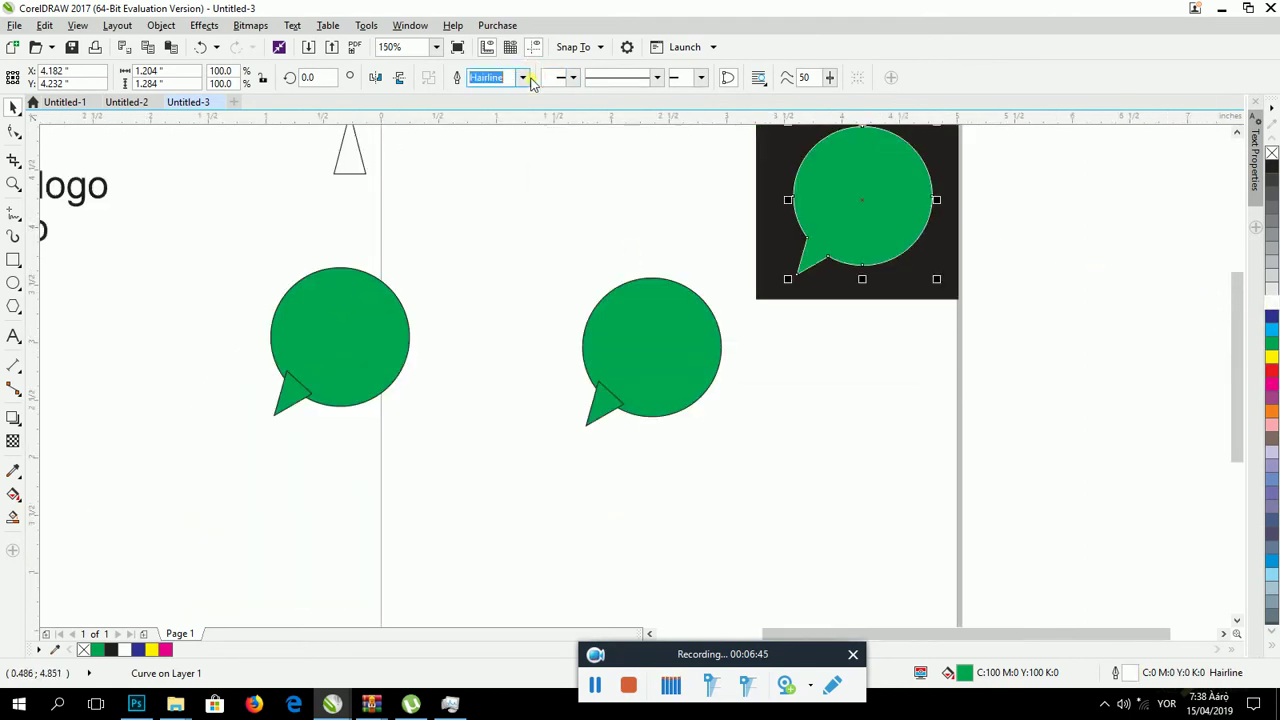
pyautogui.click(523, 79)
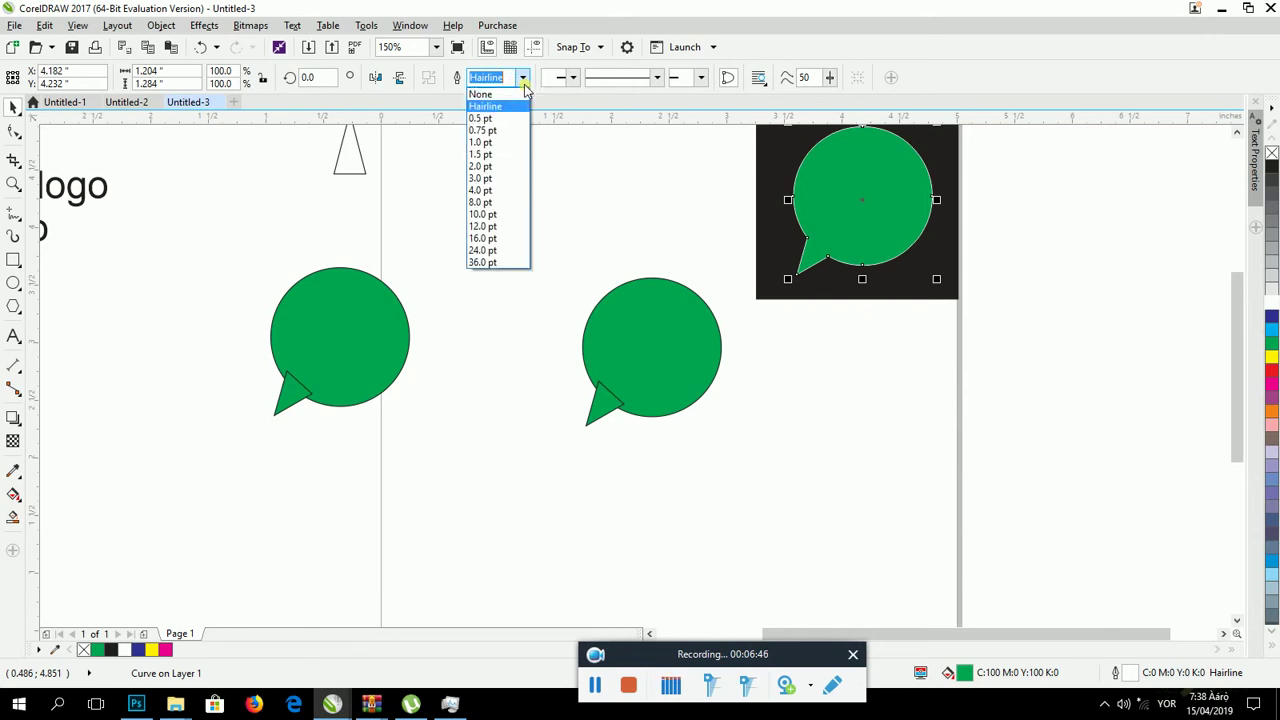
pyautogui.click(499, 155)
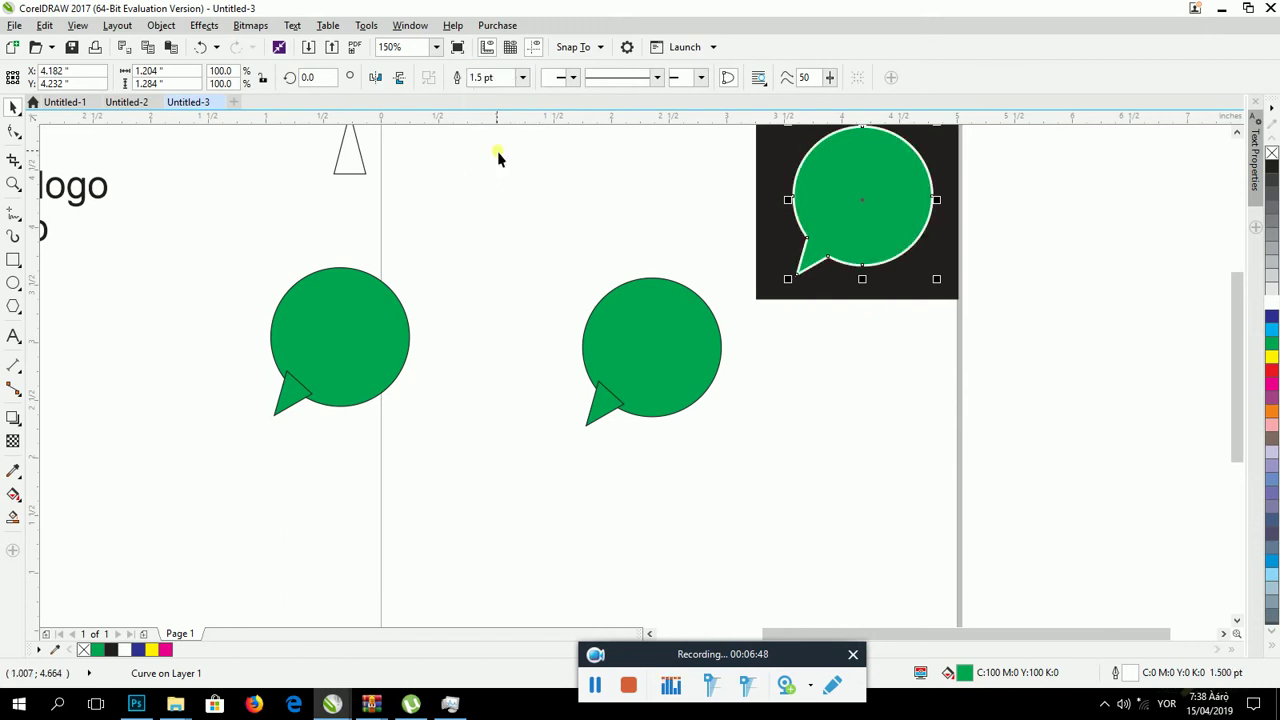
pyautogui.click(520, 79)
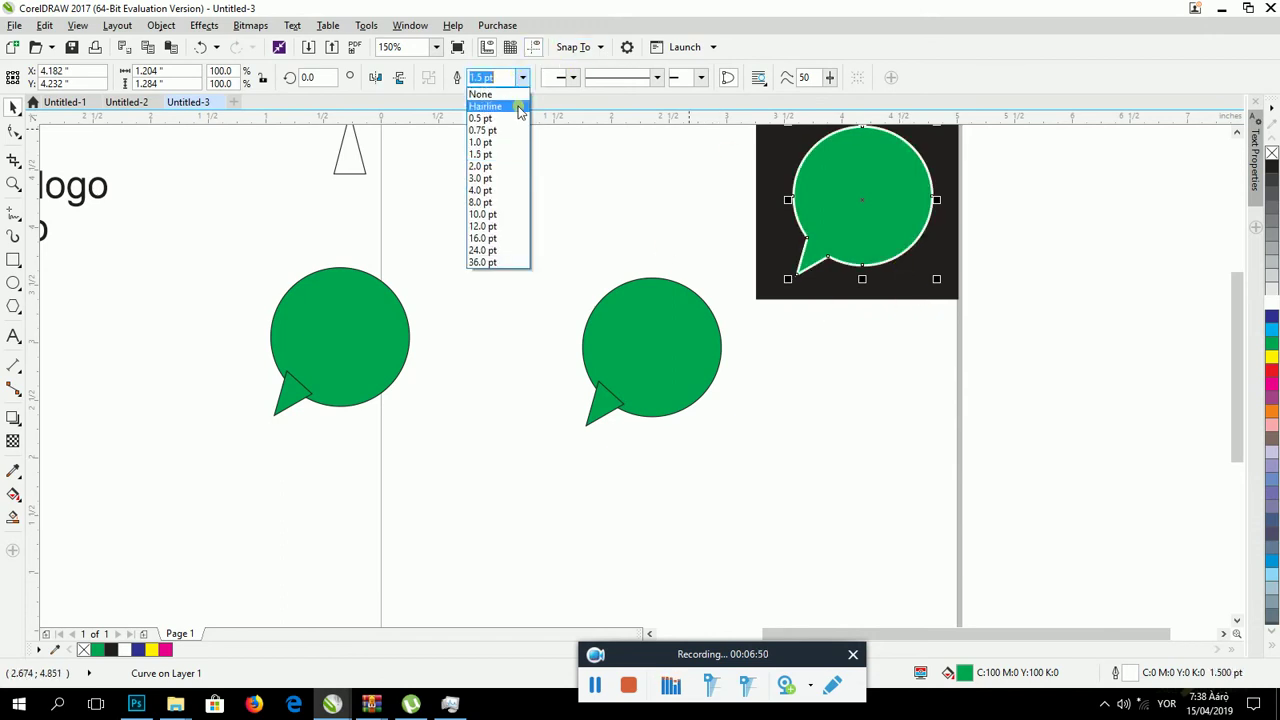
pyautogui.click(503, 190)
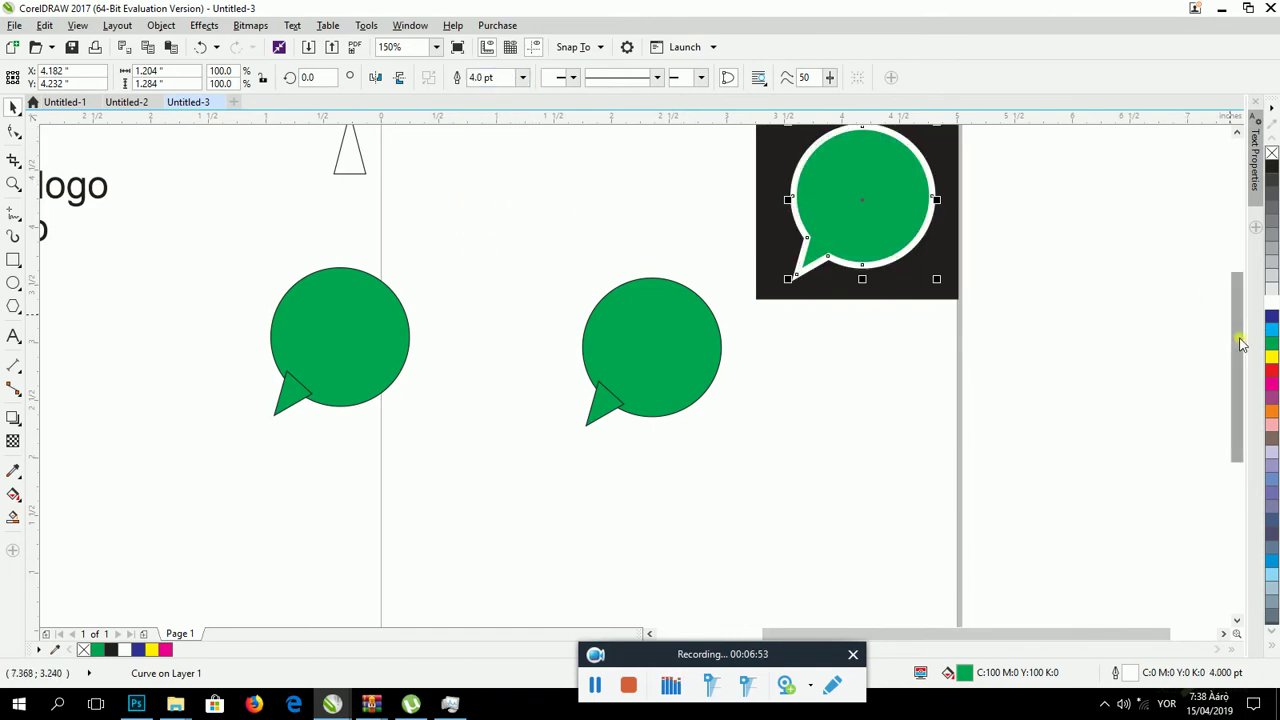
# - Bring up the Insert Character glyph list and set its font to Webdings
pyautogui.scroll(2, 1237, 370)
pyautogui.hscroll(2, 1150, 634)
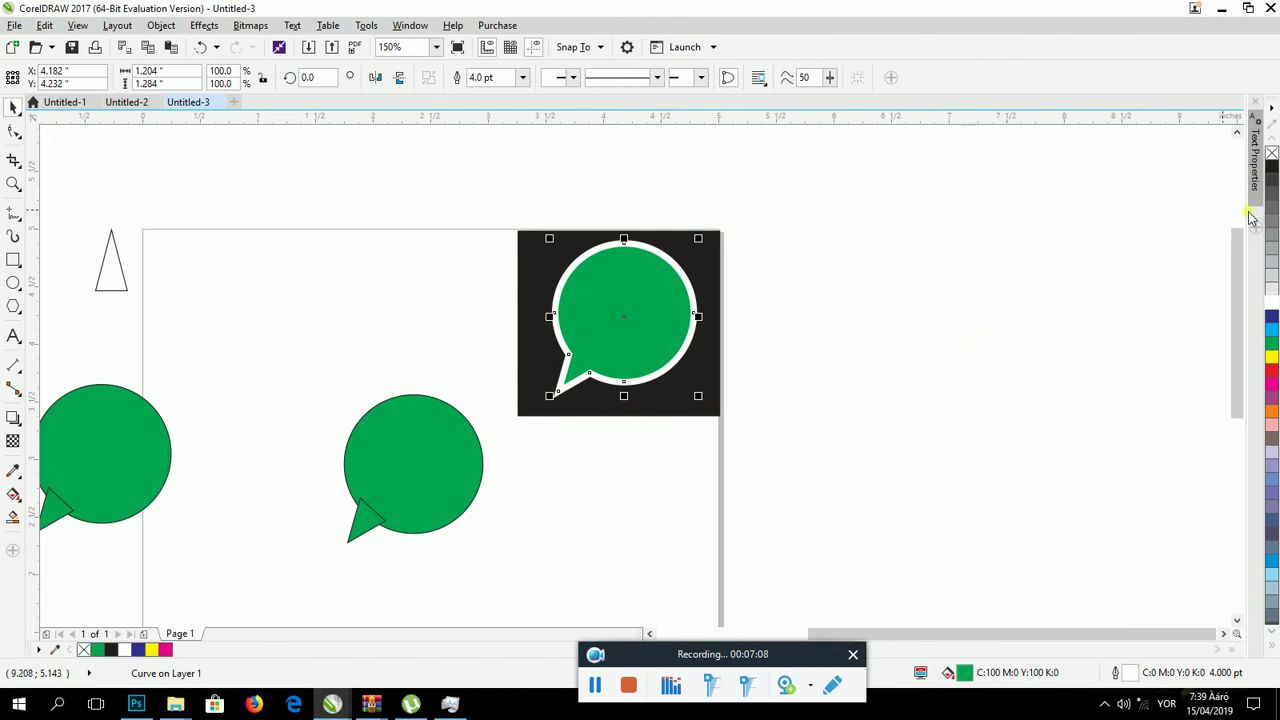
pyautogui.hotkey('ctrl', 'F11')
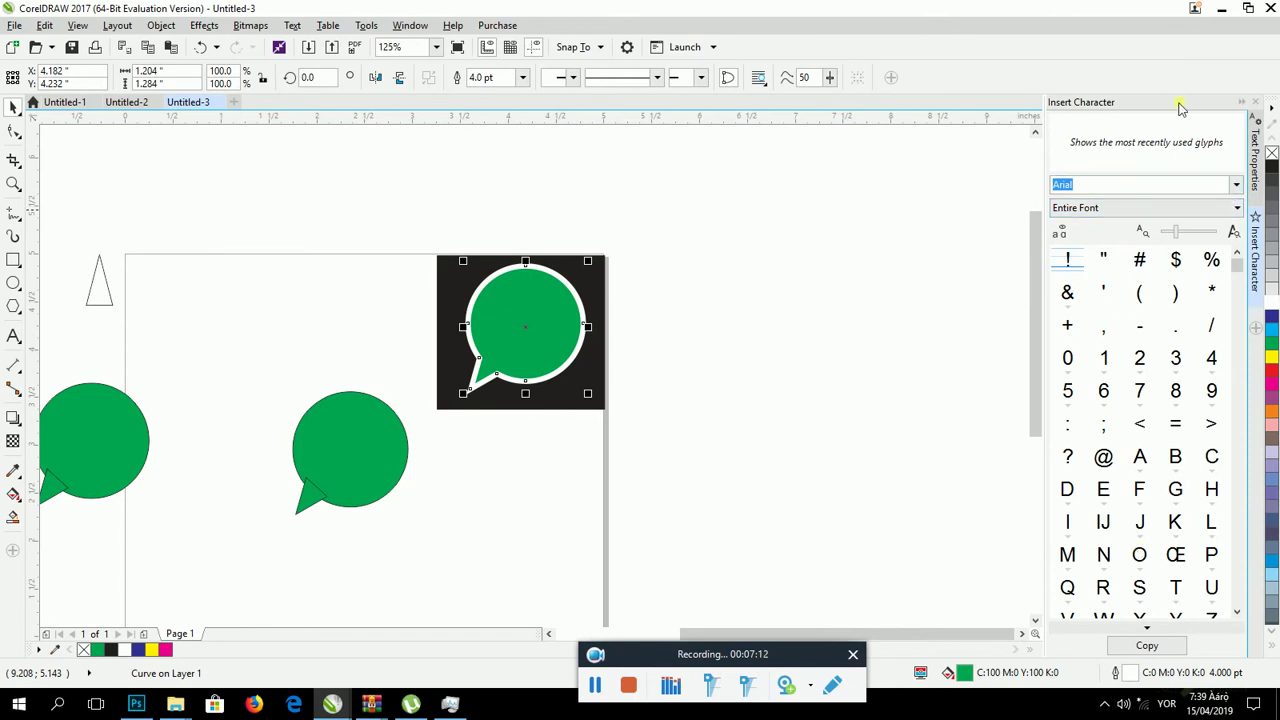
pyautogui.click(1237, 186)
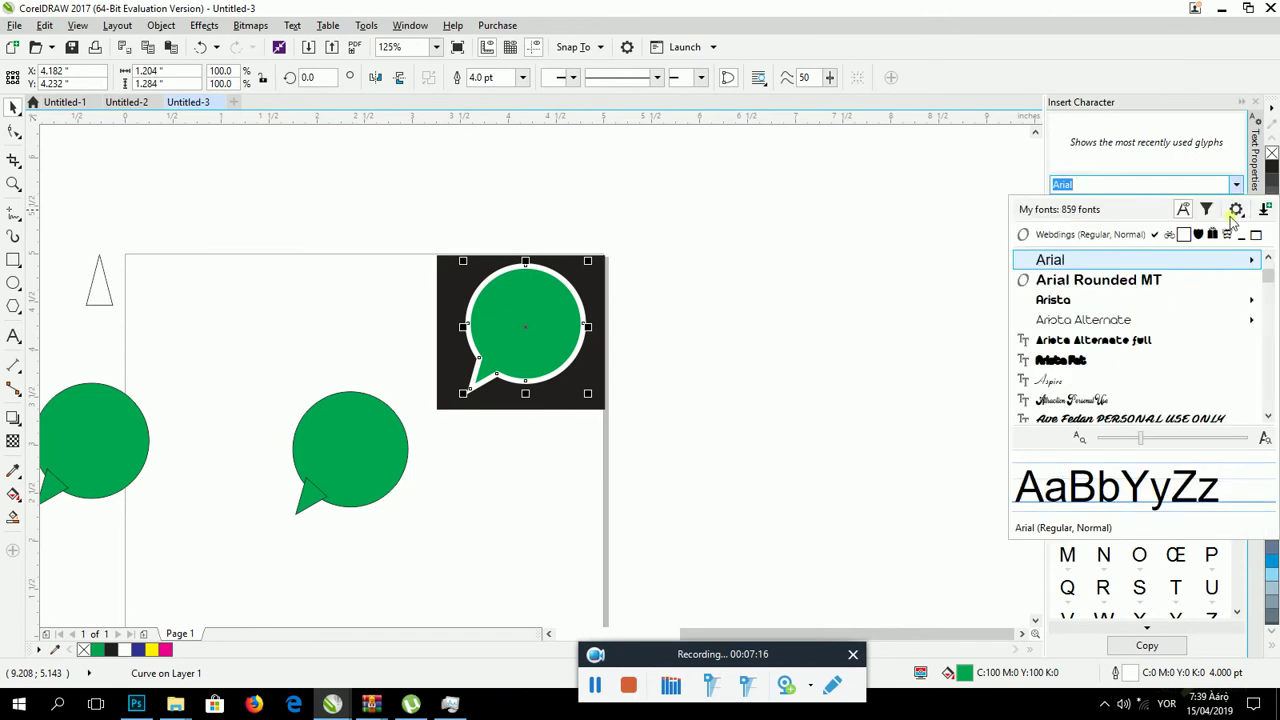
pyautogui.scroll(-1, 1272, 408)
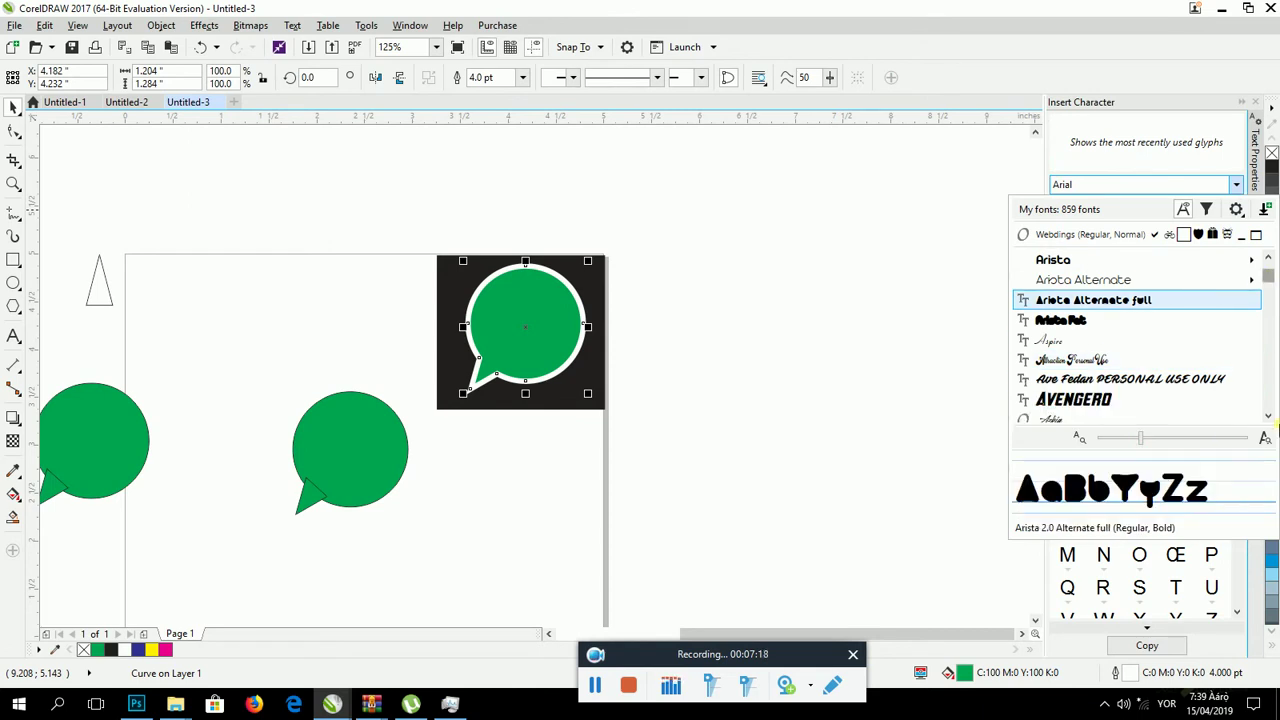
pyautogui.click(1270, 408)
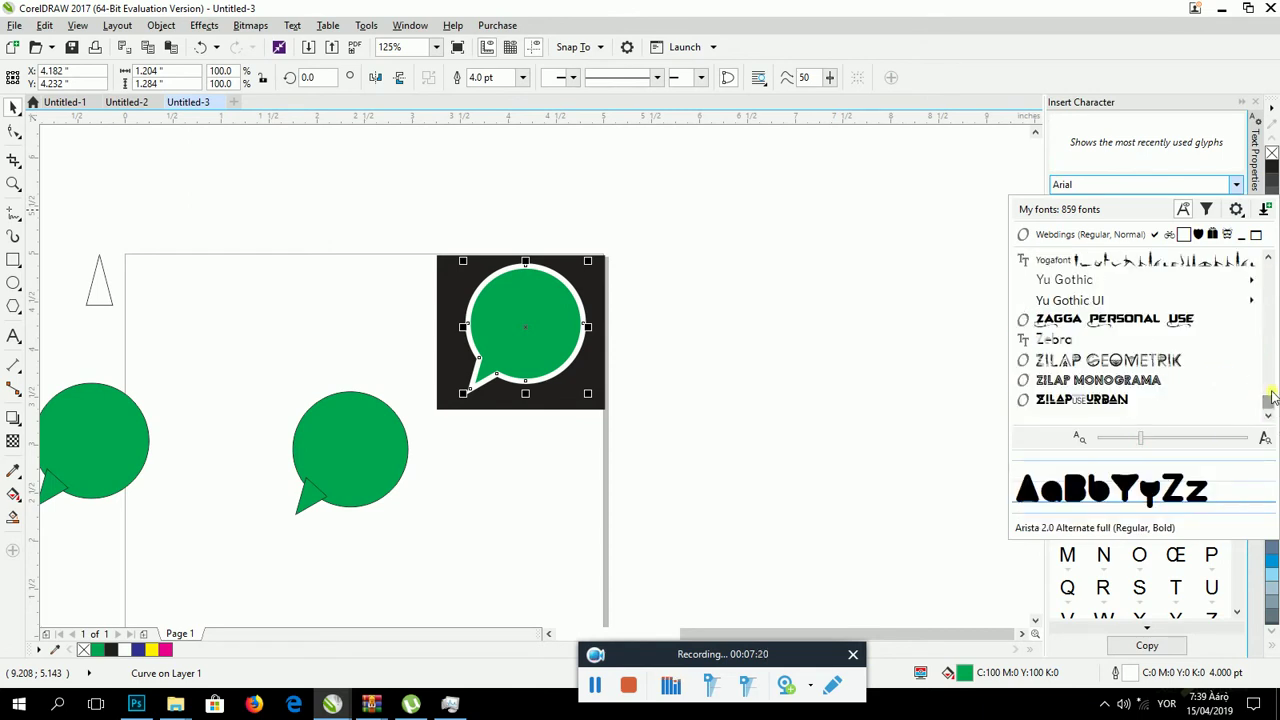
pyautogui.scroll(5, 1229, 360)
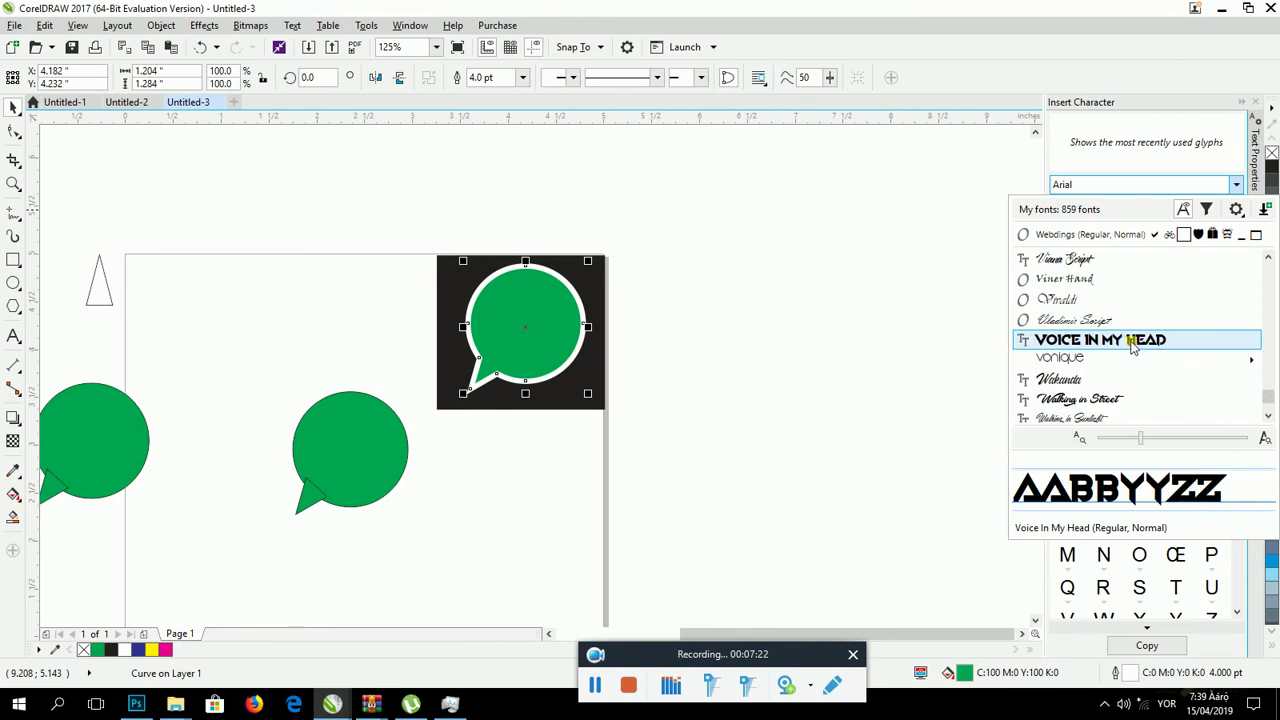
pyautogui.scroll(3, 1120, 343)
pyautogui.scroll(-3, 1110, 340)
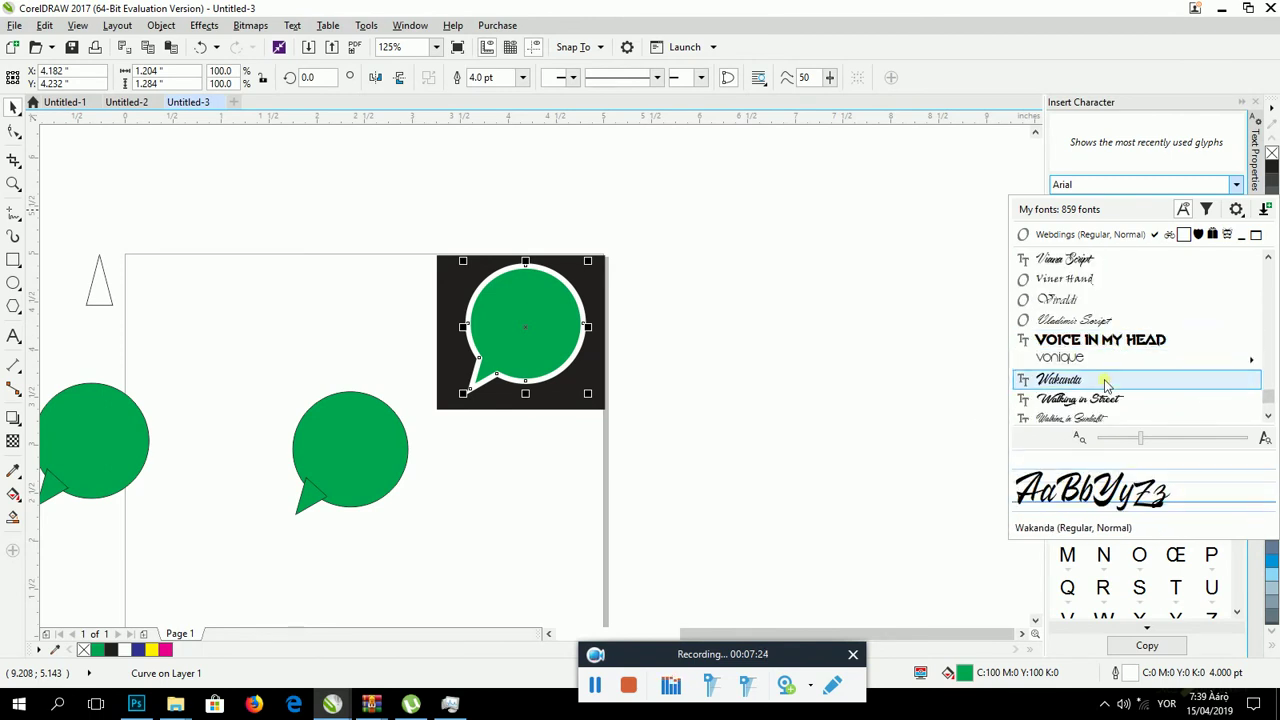
pyautogui.scroll(-2, 1105, 382)
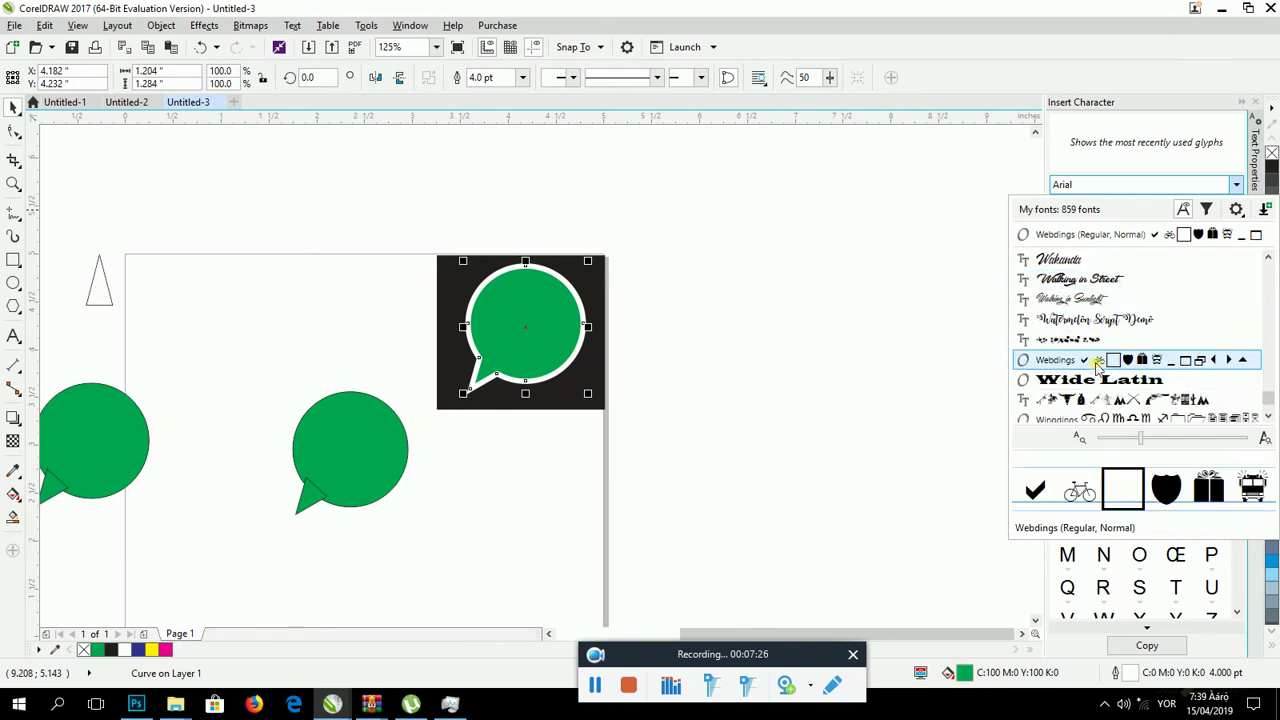
pyautogui.click(1097, 367)
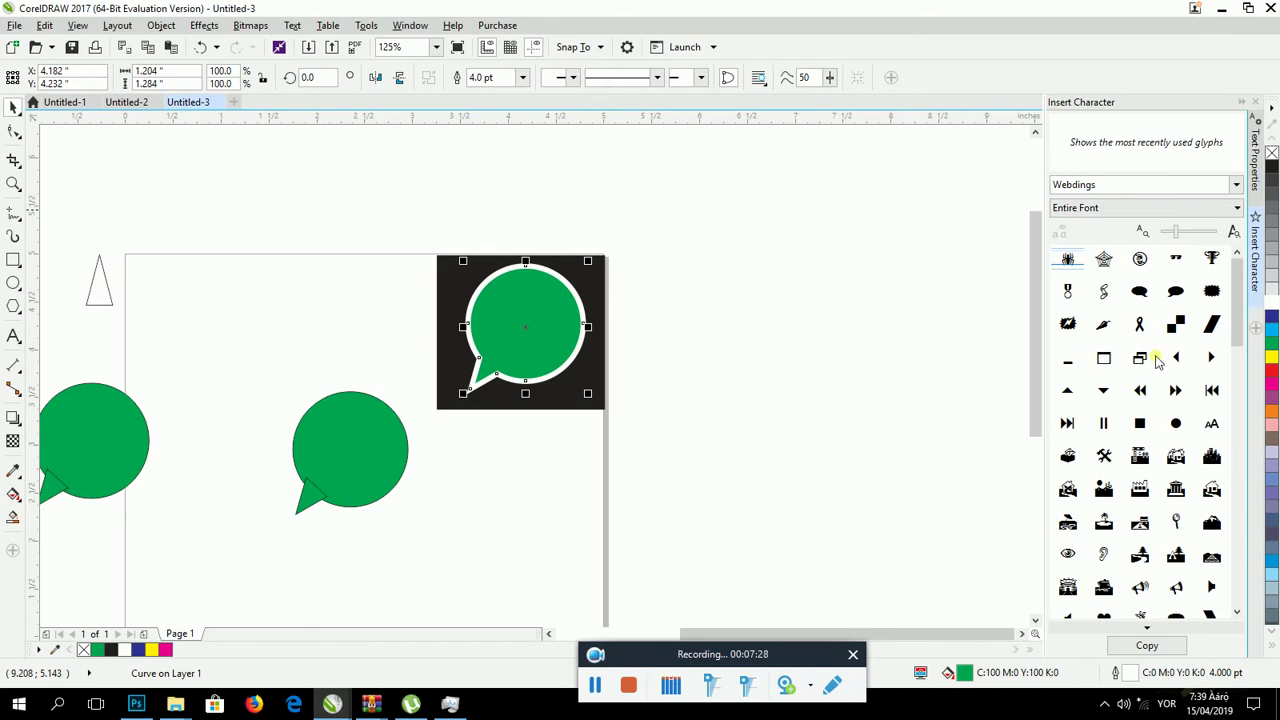
# - Find the telephone handset glyph among the Webdings characters and copy it
pyautogui.scroll(-3, 1157, 362)
pyautogui.scroll(-2, 1157, 362)
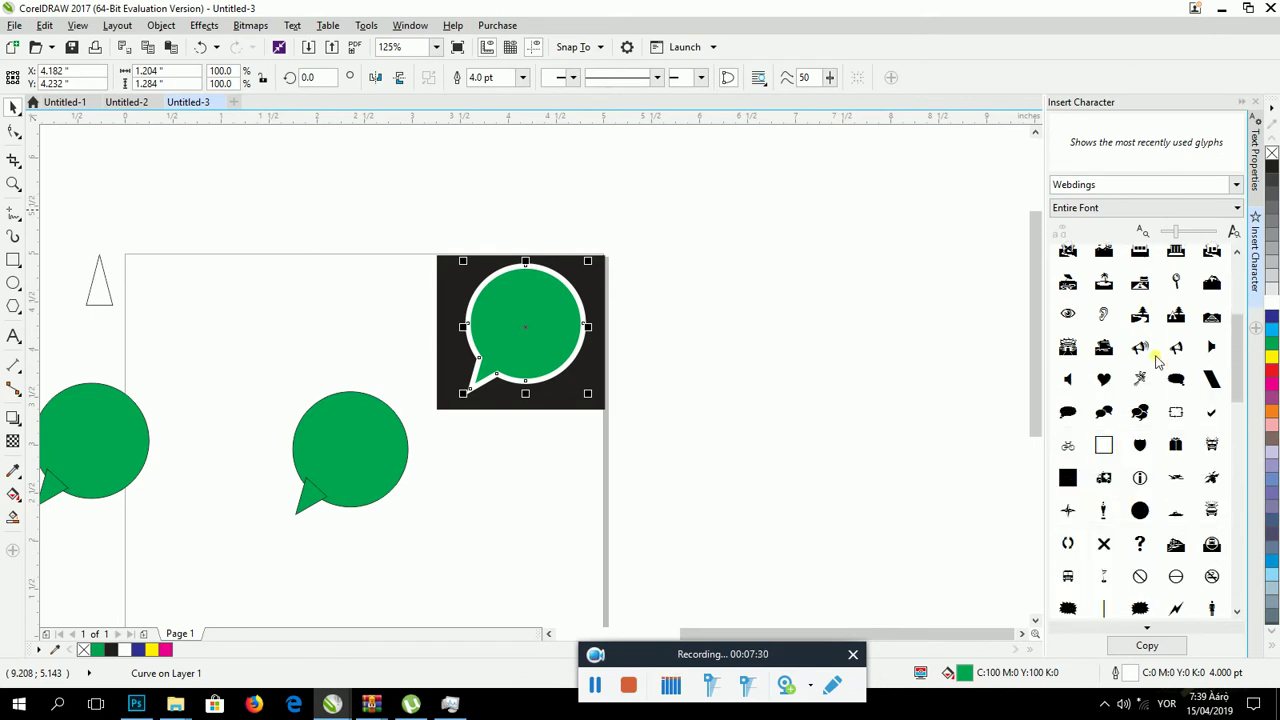
pyautogui.scroll(-2, 1157, 362)
pyautogui.scroll(-3, 1170, 480)
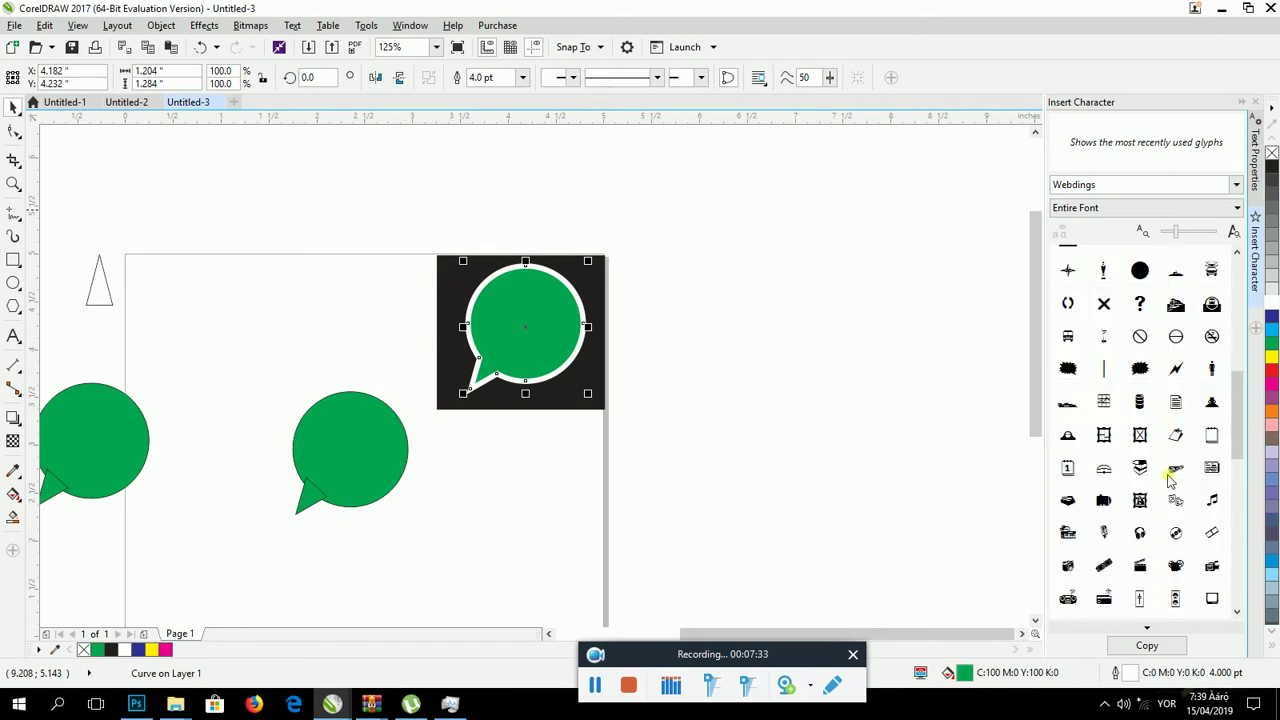
pyautogui.scroll(-5, 1170, 480)
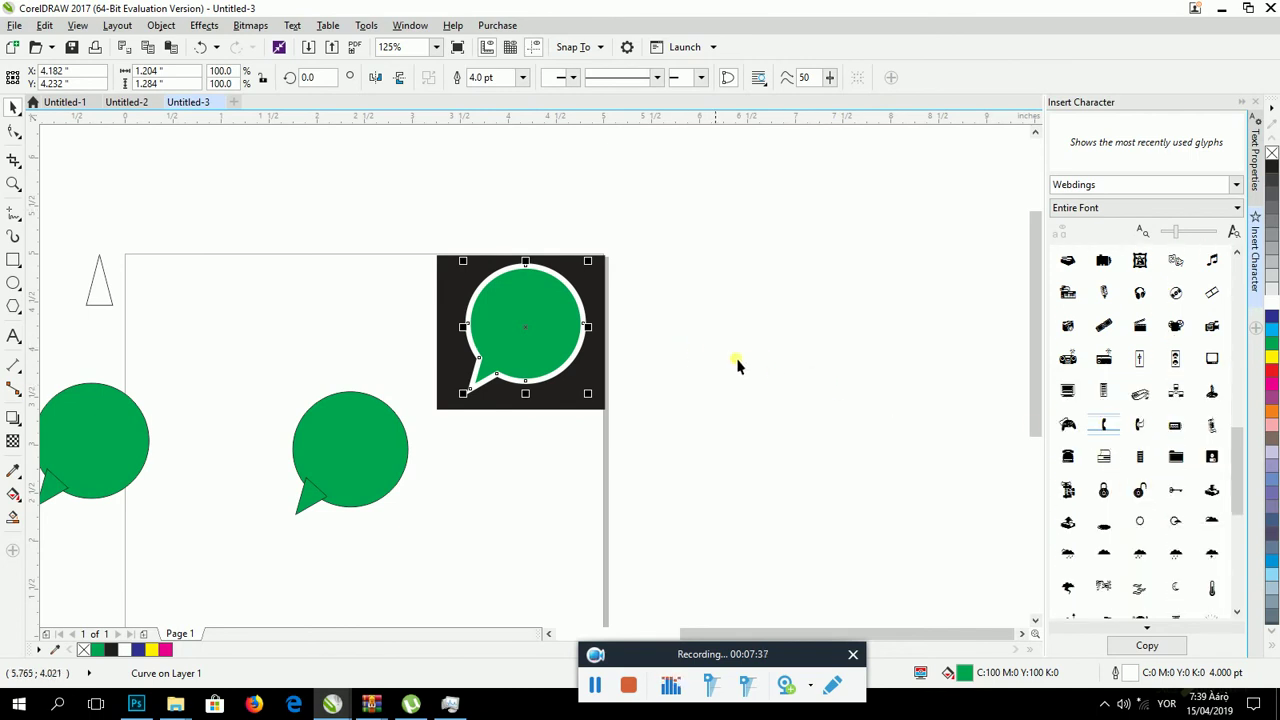
pyautogui.click(1150, 646)
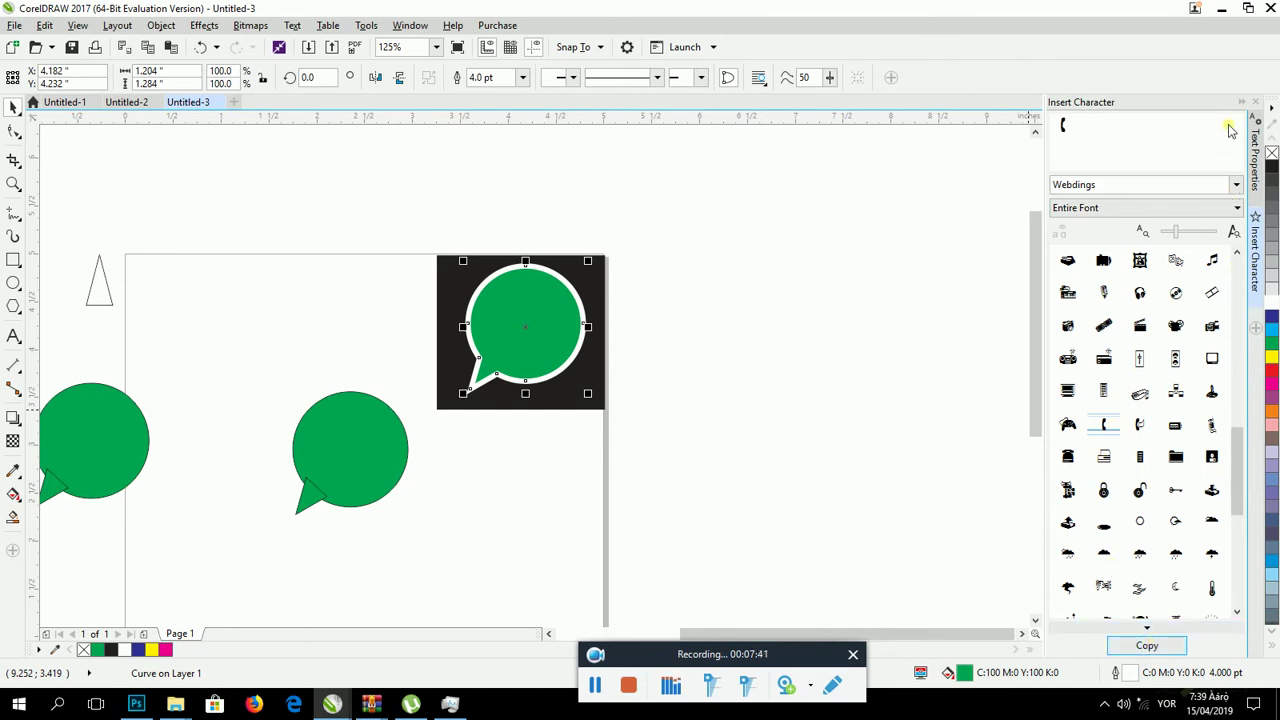
# - Place the telephone handset glyph in the middle of the white-outlined green speech bubble and enlarge it to about 74 pt
pyautogui.moveTo(1066, 126); pyautogui.dragTo(371, 480)
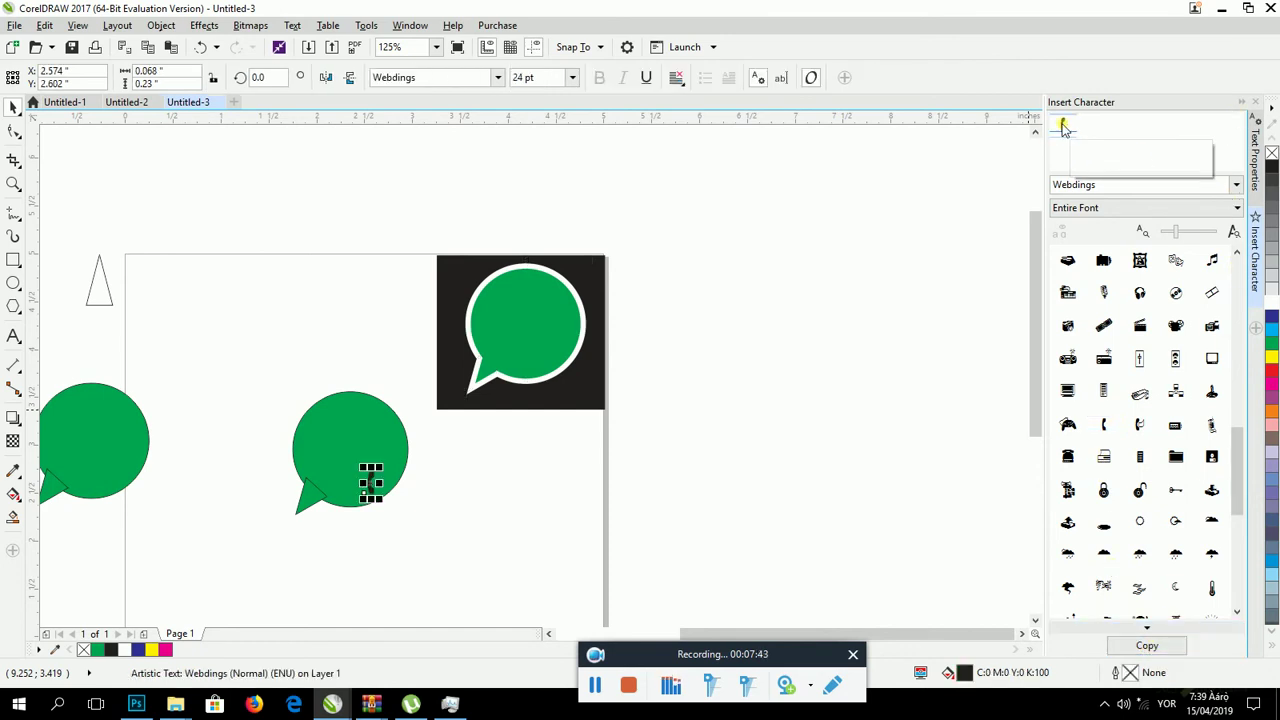
pyautogui.click(1242, 103)
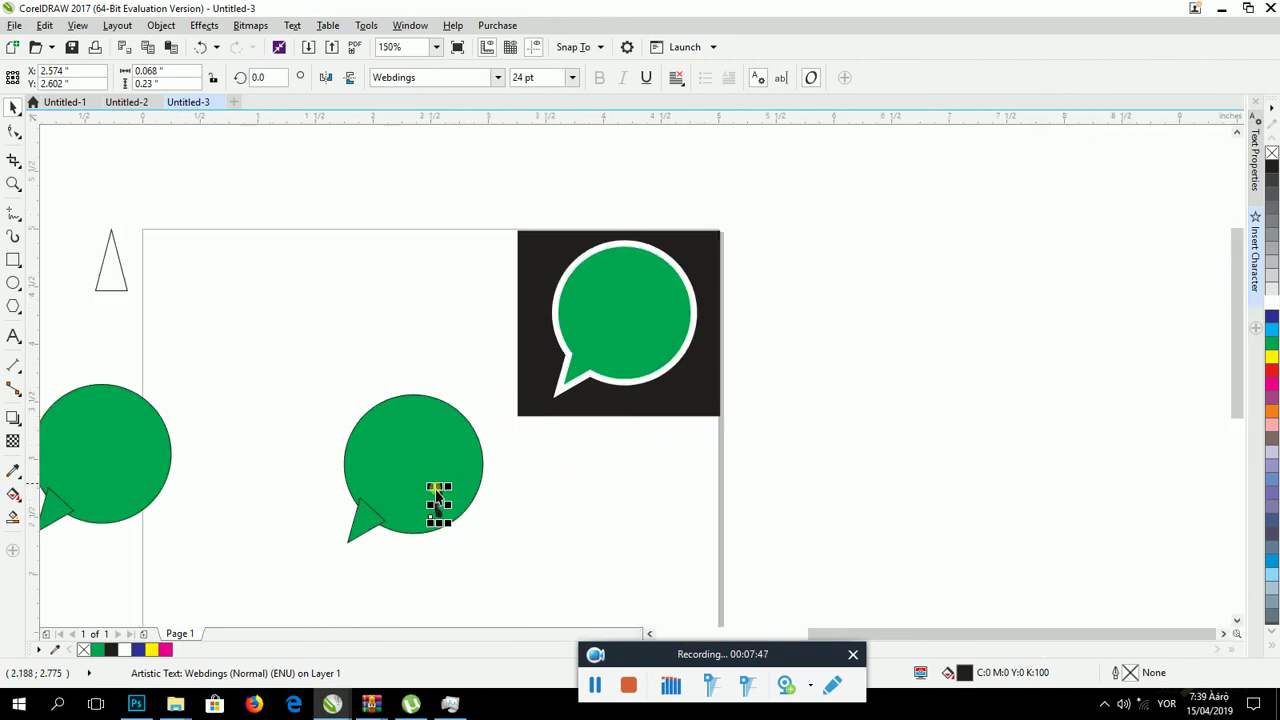
pyautogui.moveTo(447, 510); pyautogui.dragTo(632, 318)
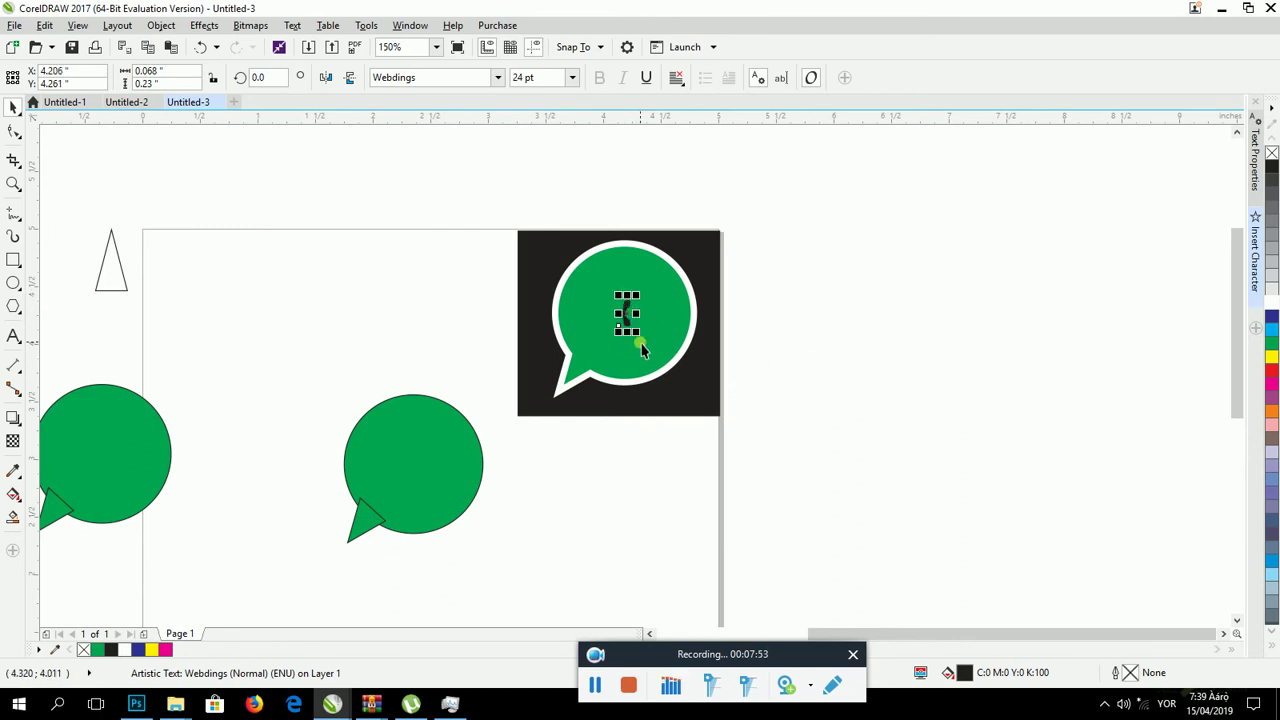
pyautogui.moveTo(645, 340); pyautogui.dragTo(652, 368)
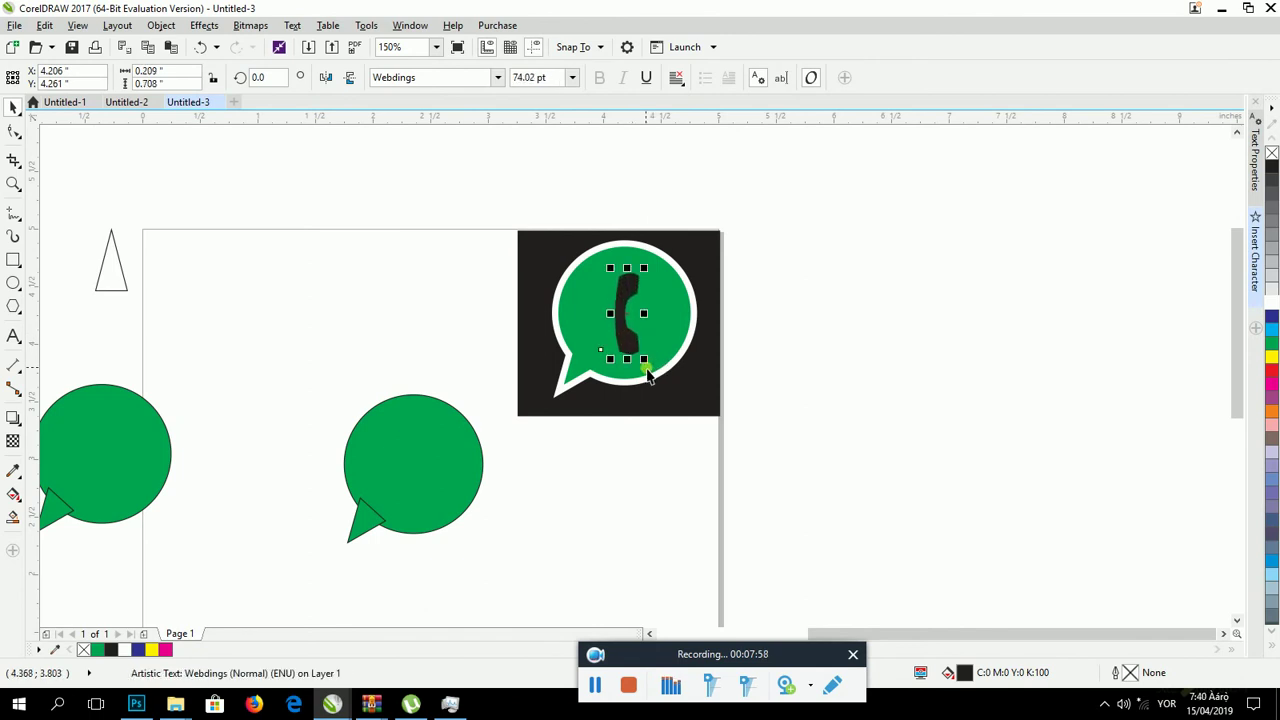
# - Rotate the telephone handset counterclockwise by about 40 degrees inside the speech bubble
pyautogui.click(643, 242)
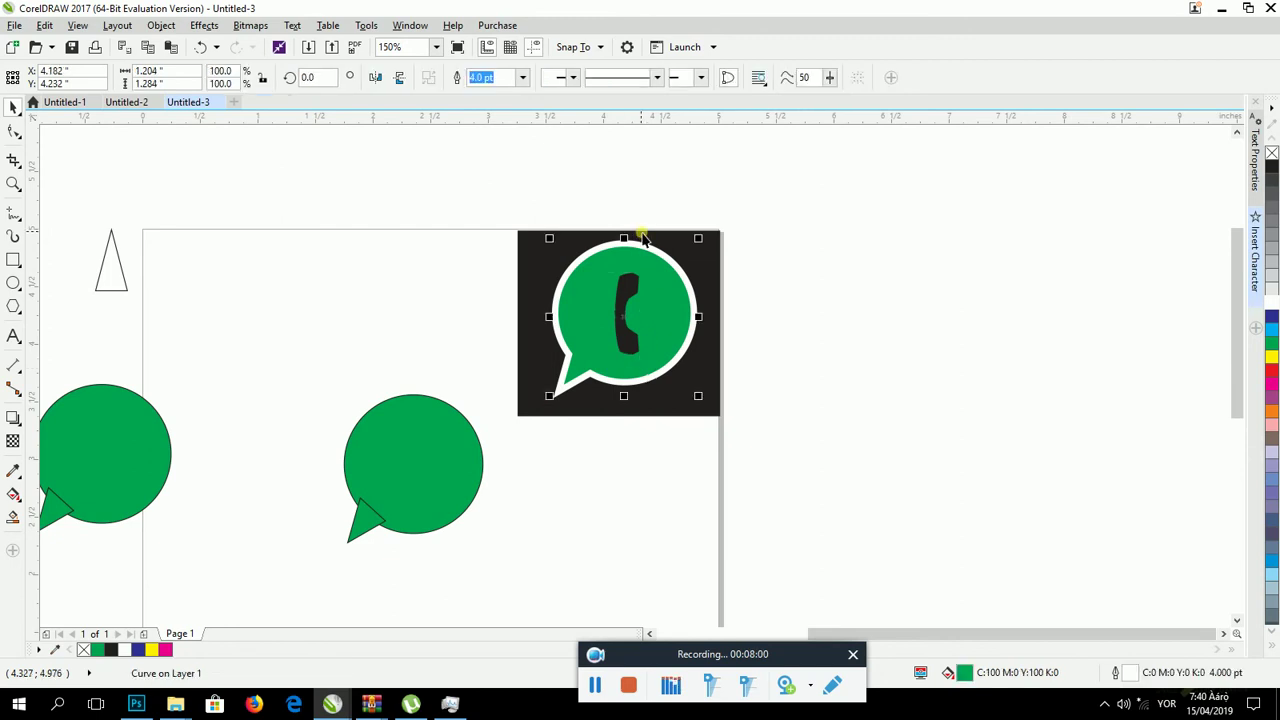
pyautogui.click(629, 288)
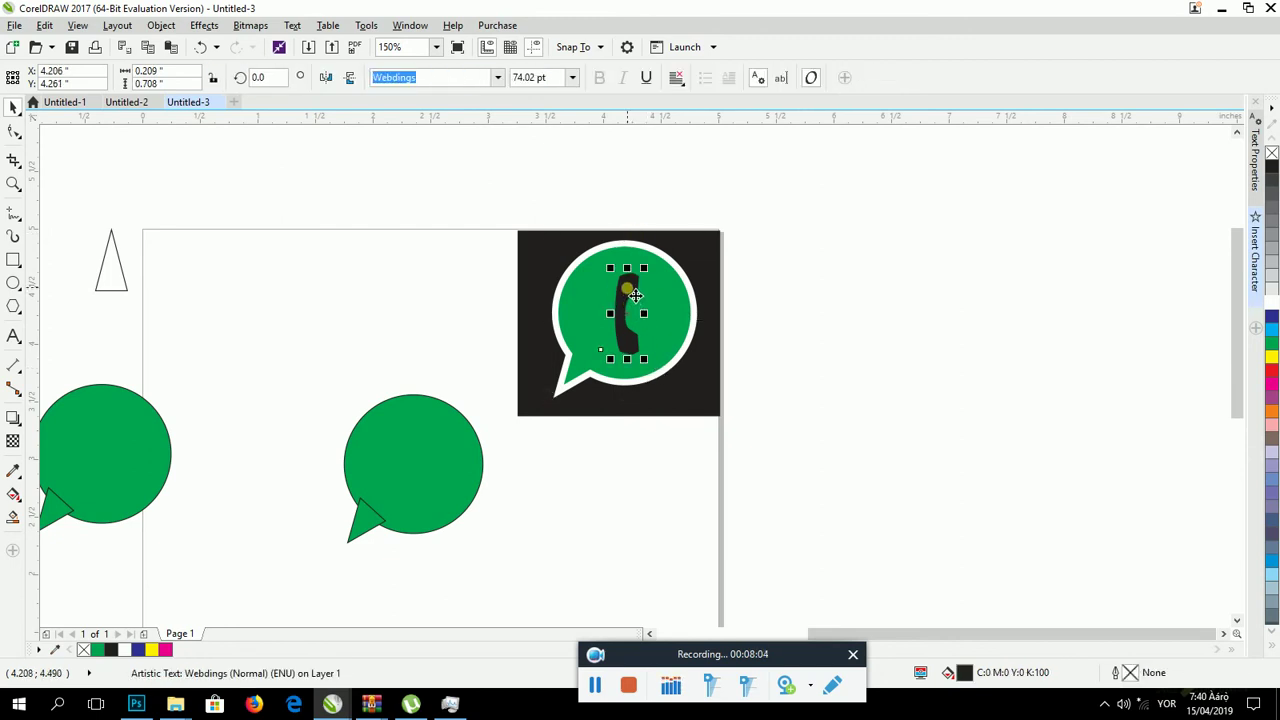
pyautogui.click(636, 296)
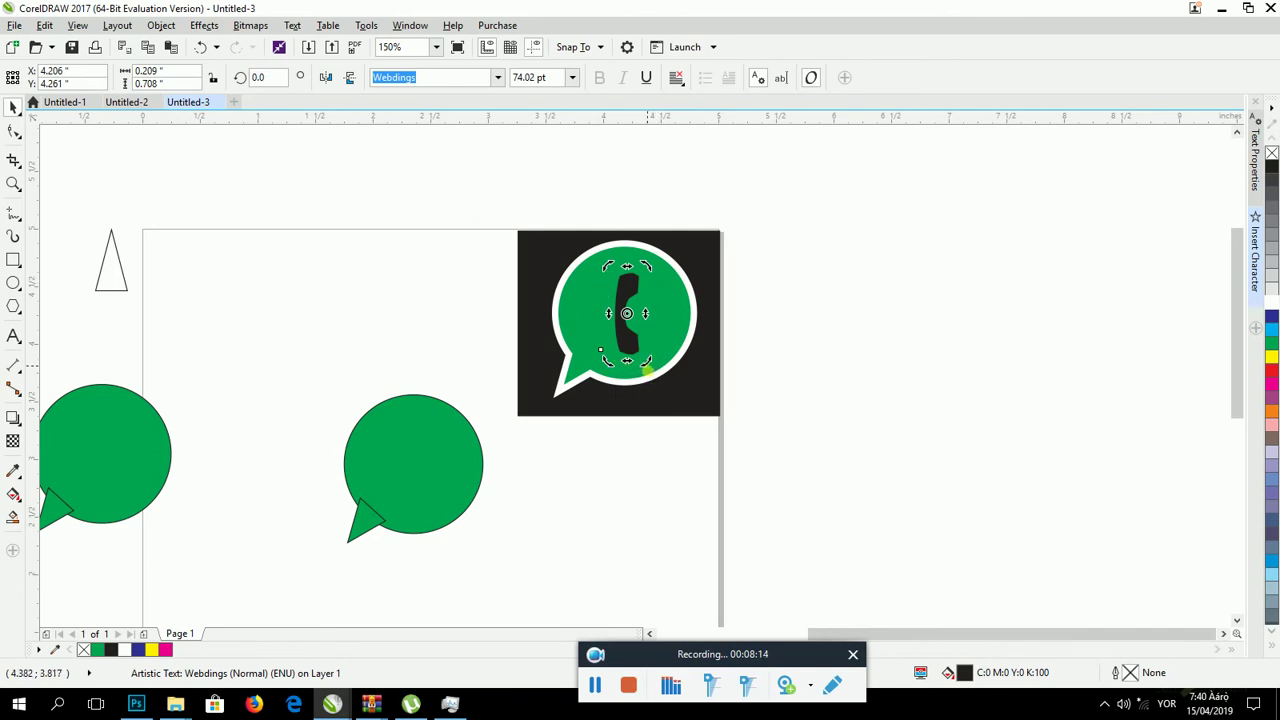
pyautogui.moveTo(652, 372); pyautogui.dragTo(628, 318)
pyautogui.click(650, 338)
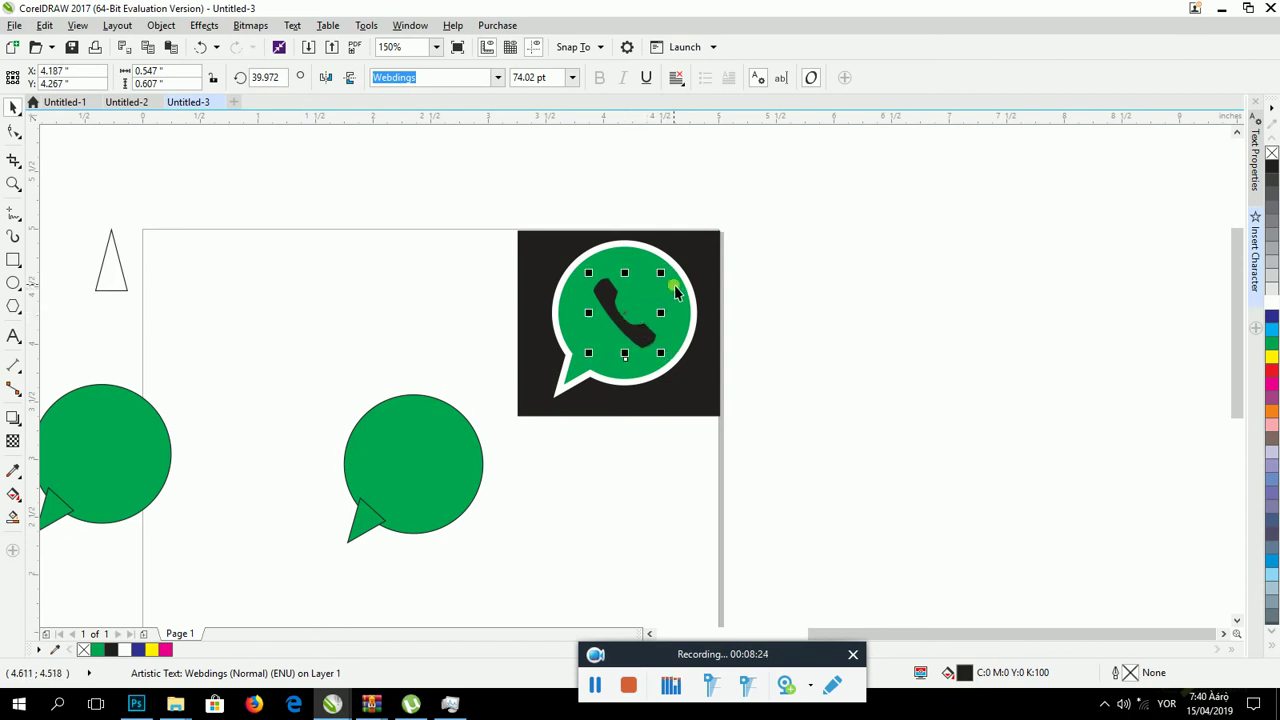
# - Centre the telephone handset on the outlined speech bubble and fill it white
pyautogui.keyDown('shift'); pyautogui.click(670, 288); pyautogui.keyUp('shift')
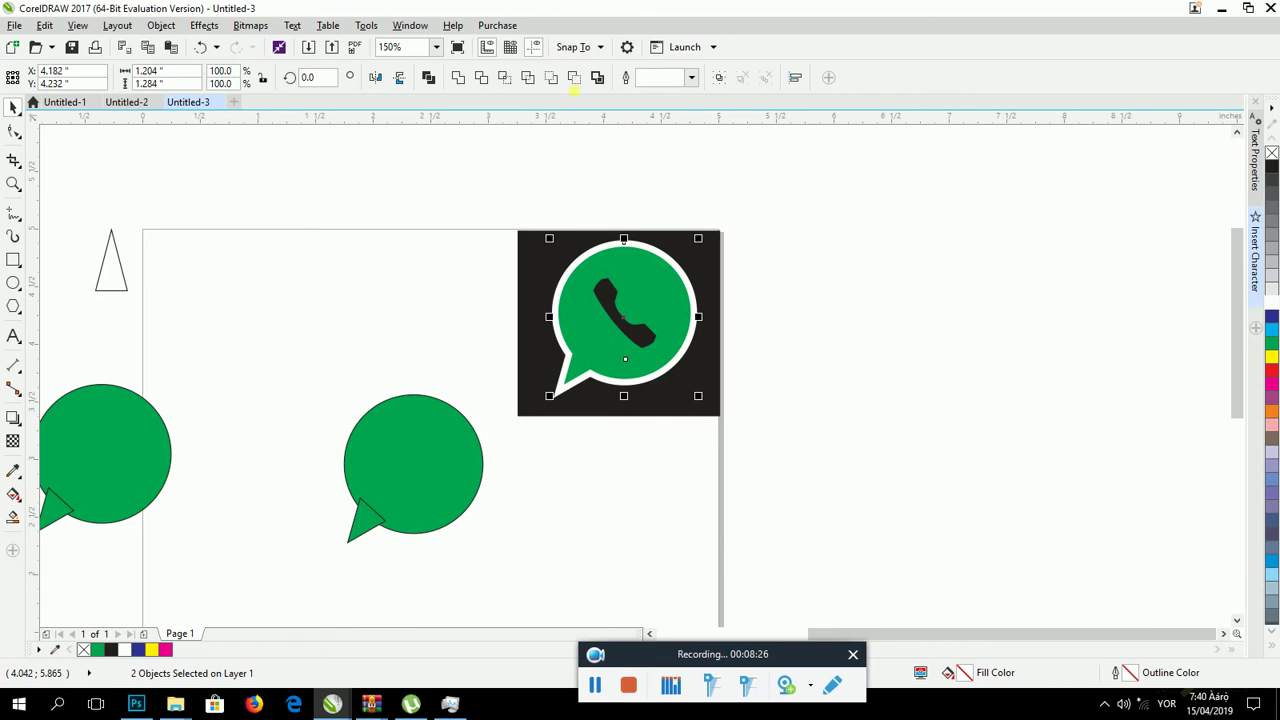
pyautogui.click(866, 290)
pyautogui.click(643, 344)
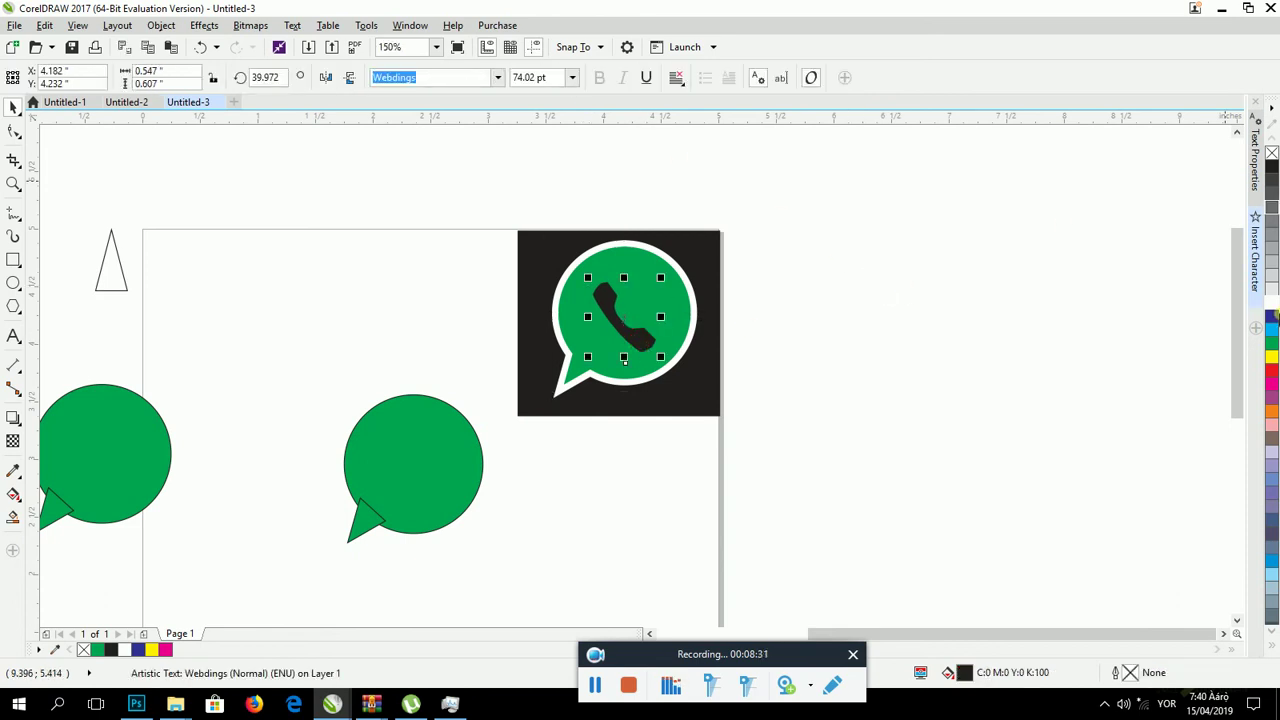
pyautogui.click(829, 272)
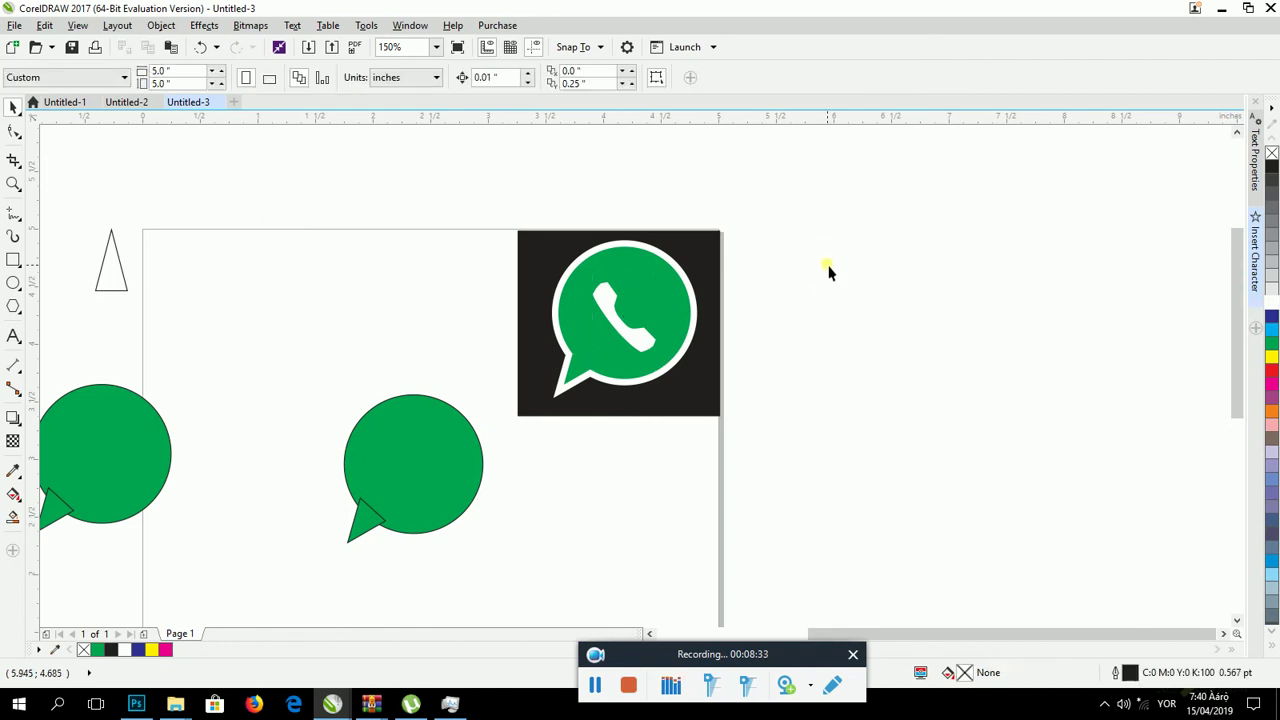